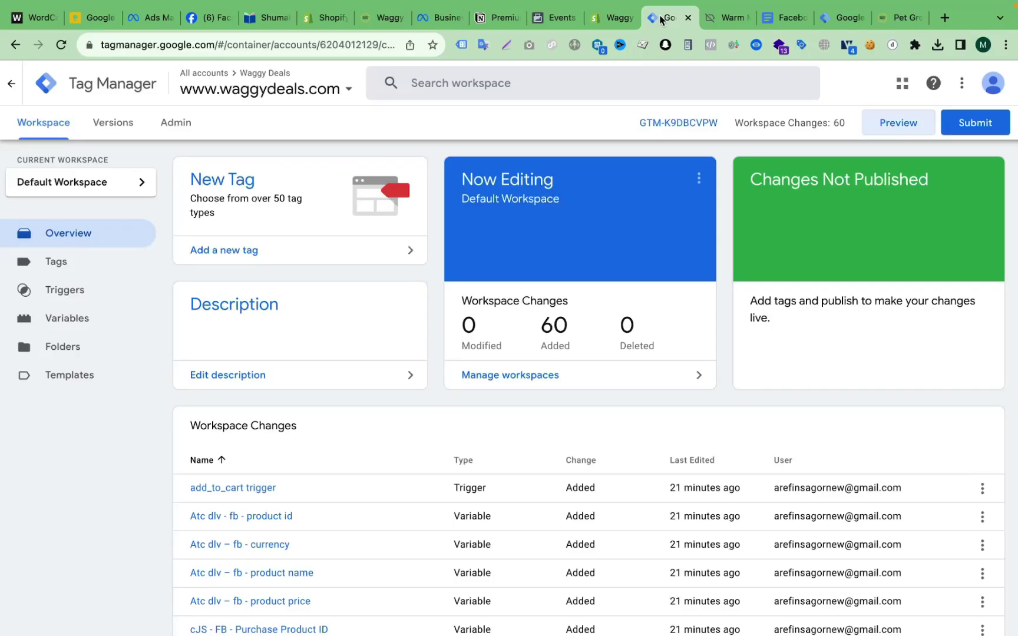
Close the stale Warm Modern Dog Jackets tab, leaving the Tag Manager overview with 60 changes
click(599, 20)
click(661, 22)
click(726, 19)
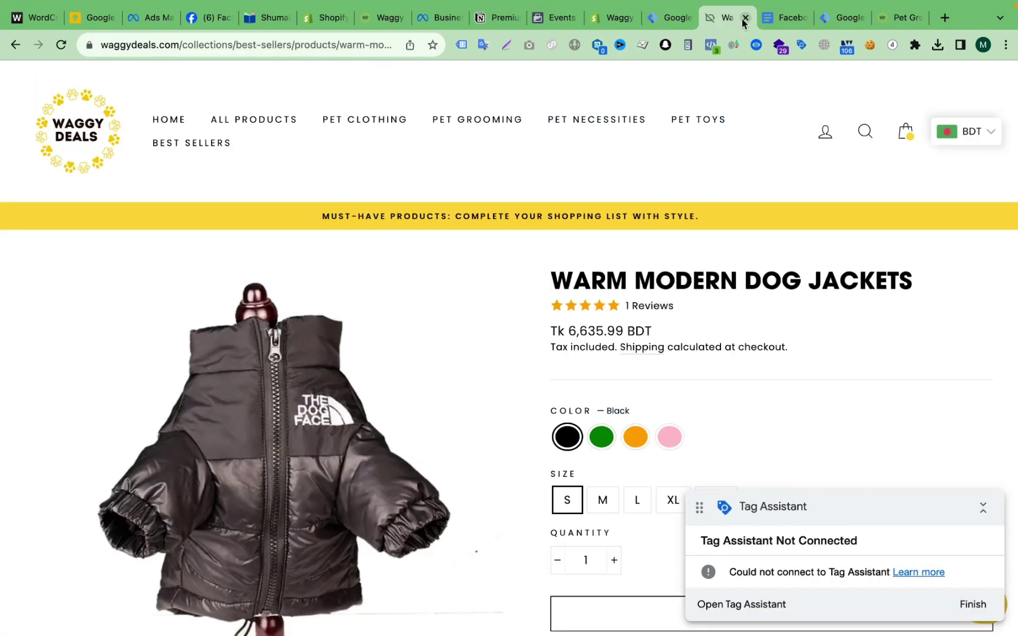
click(746, 18)
click(666, 18)
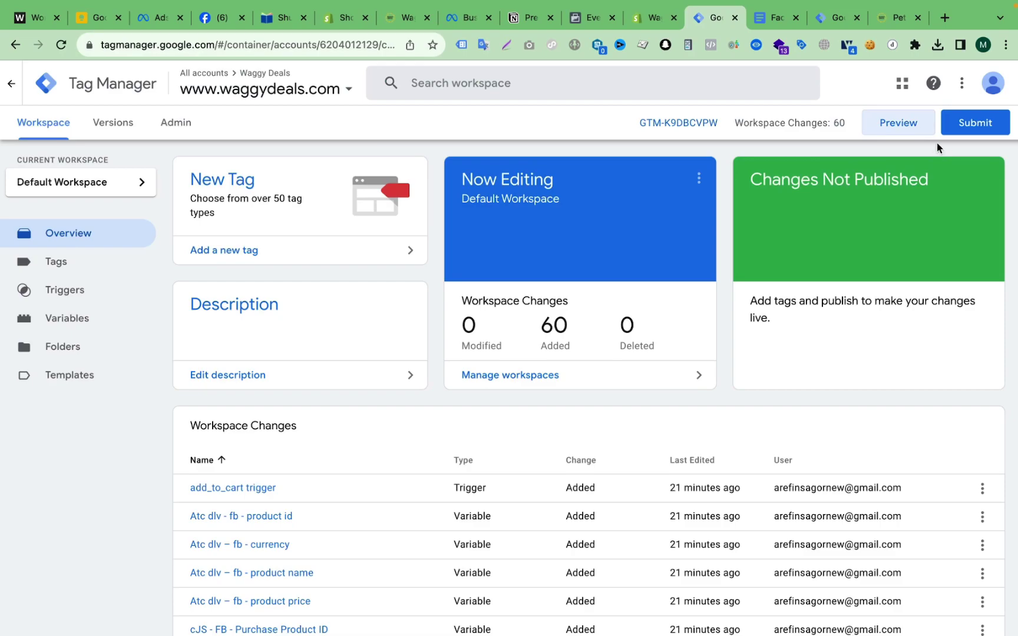
Start GTM Preview, connect Tag Assistant to waggydeals.com and dismiss the Connected! popup
click(884, 132)
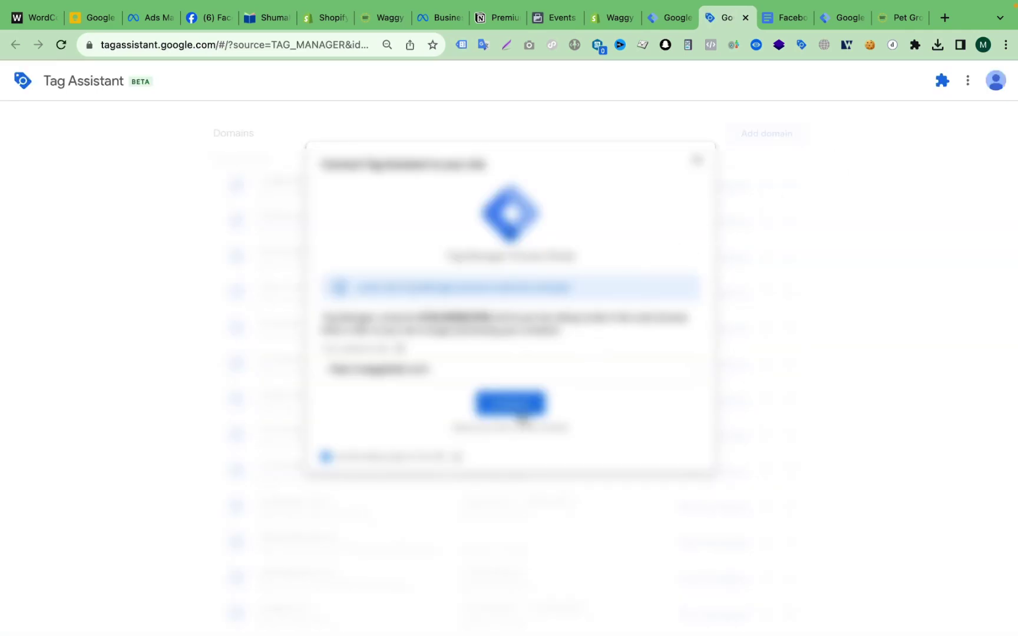
click(513, 408)
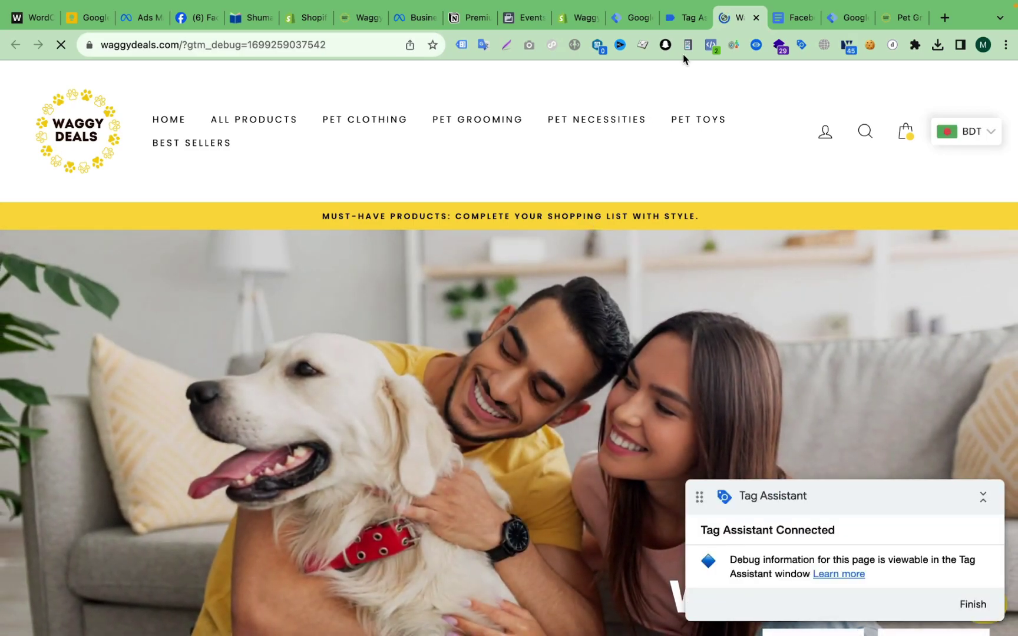
click(684, 18)
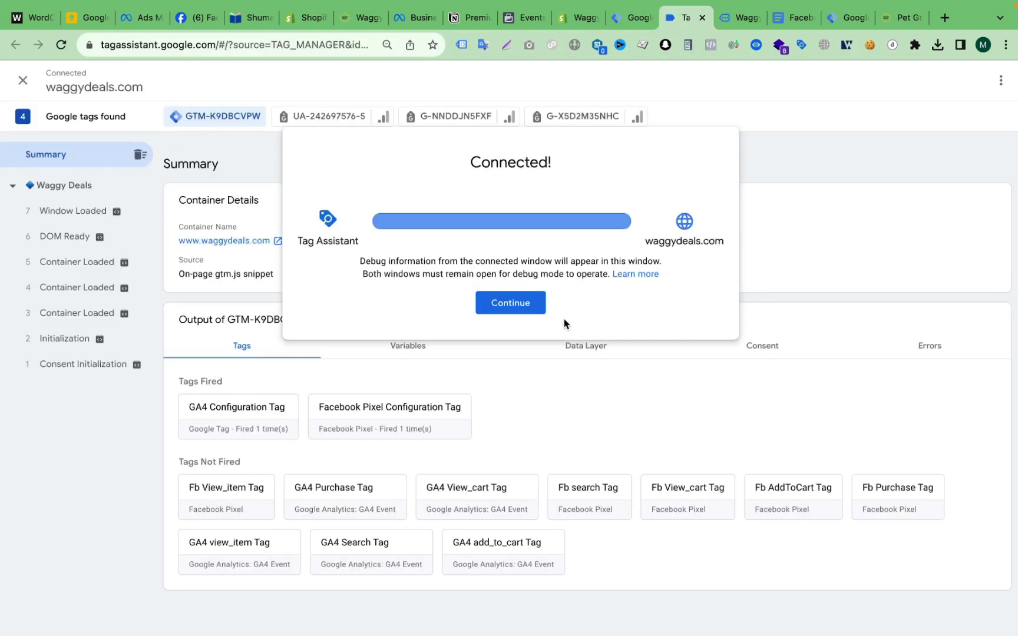
click(536, 308)
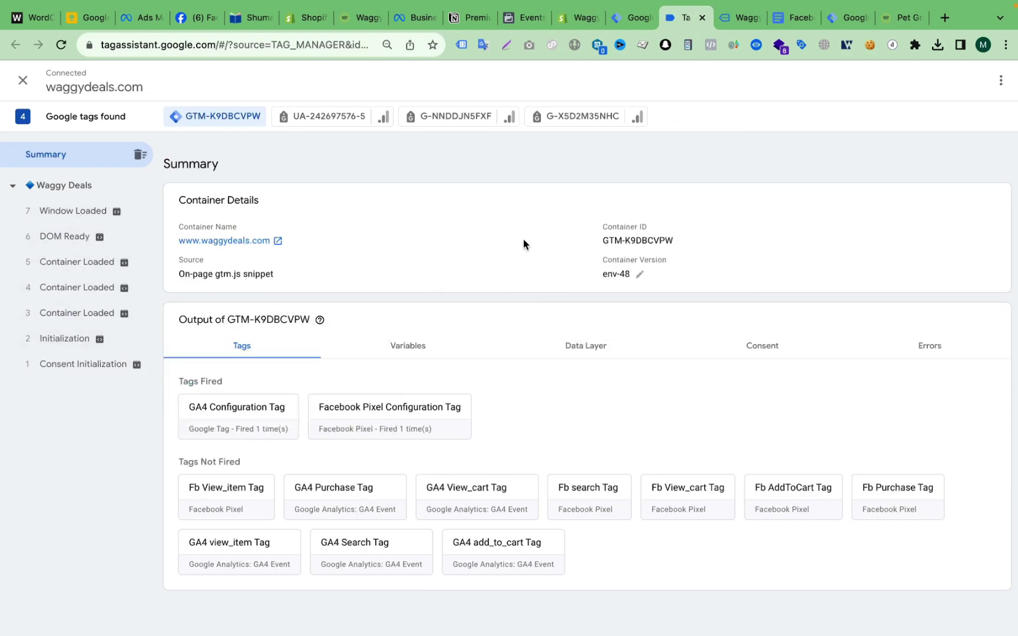
Open the Pet Face Massager Wheel Roller product page and check Tag Assistant for the view event
click(735, 17)
scroll(547, 307, down, 10)
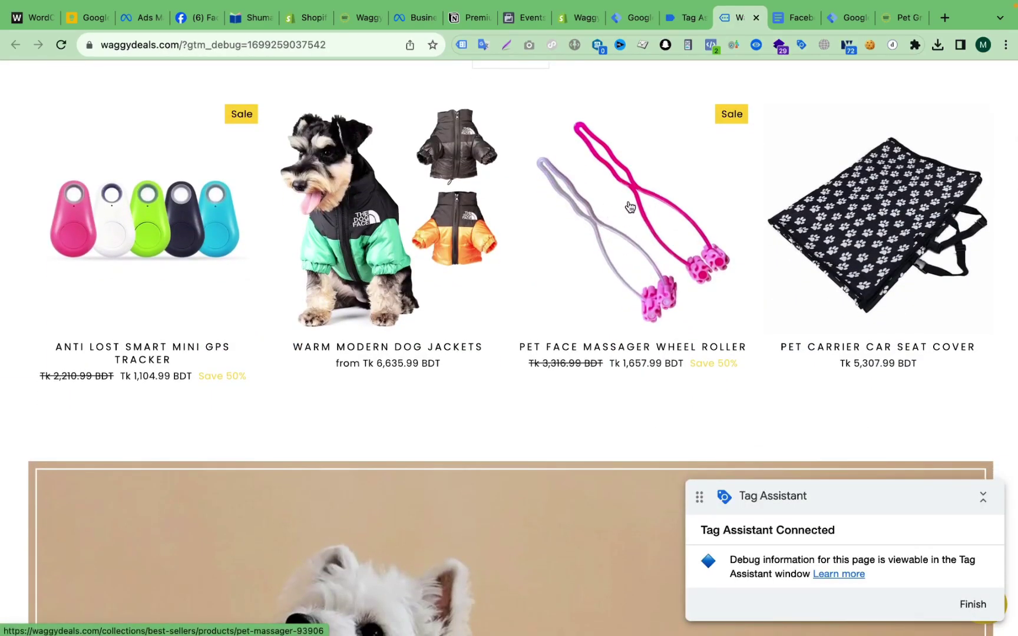
click(630, 206)
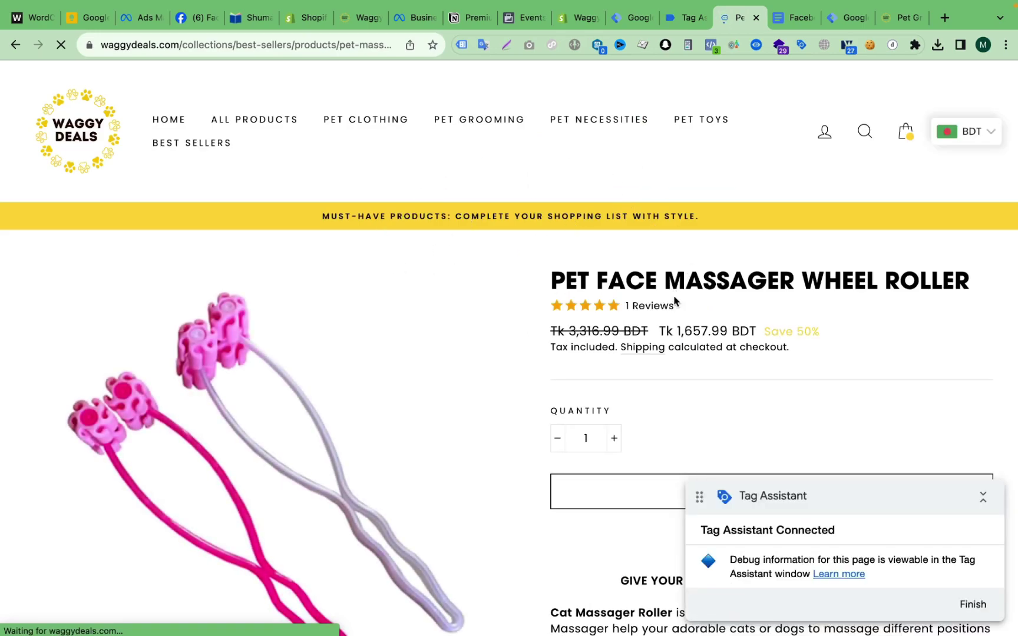
click(683, 18)
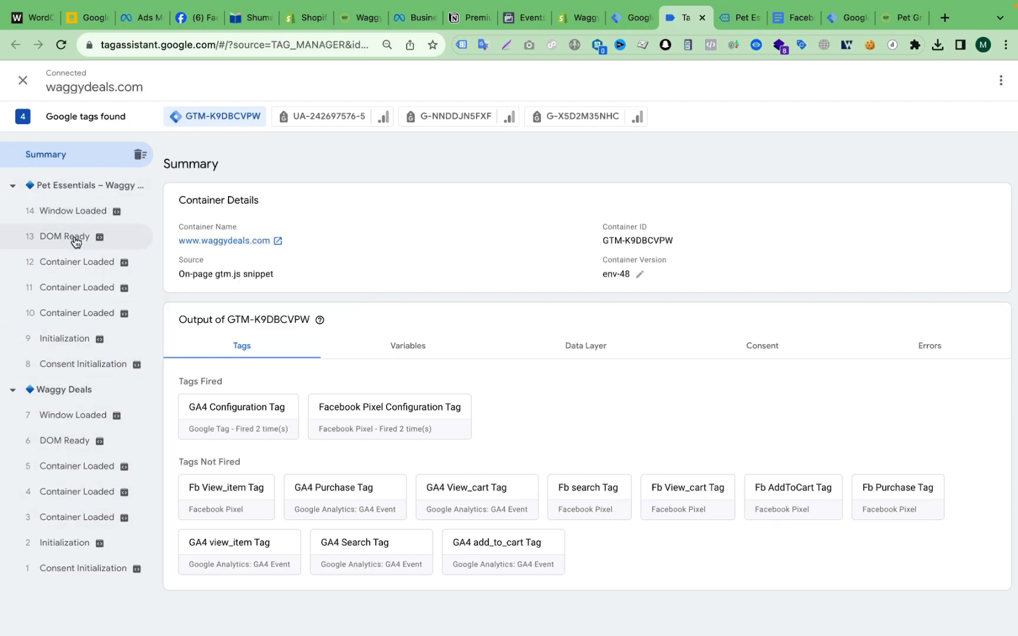
Add the massager to the cart and check Tag Assistant for the add-to-cart event
click(742, 17)
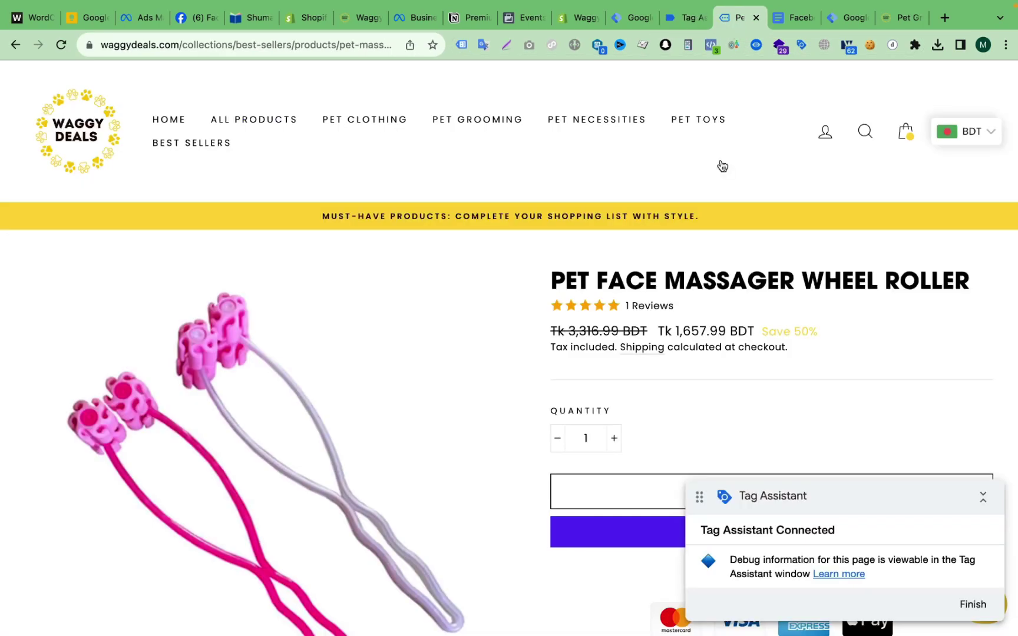
scroll(713, 236, down, 5)
click(779, 250)
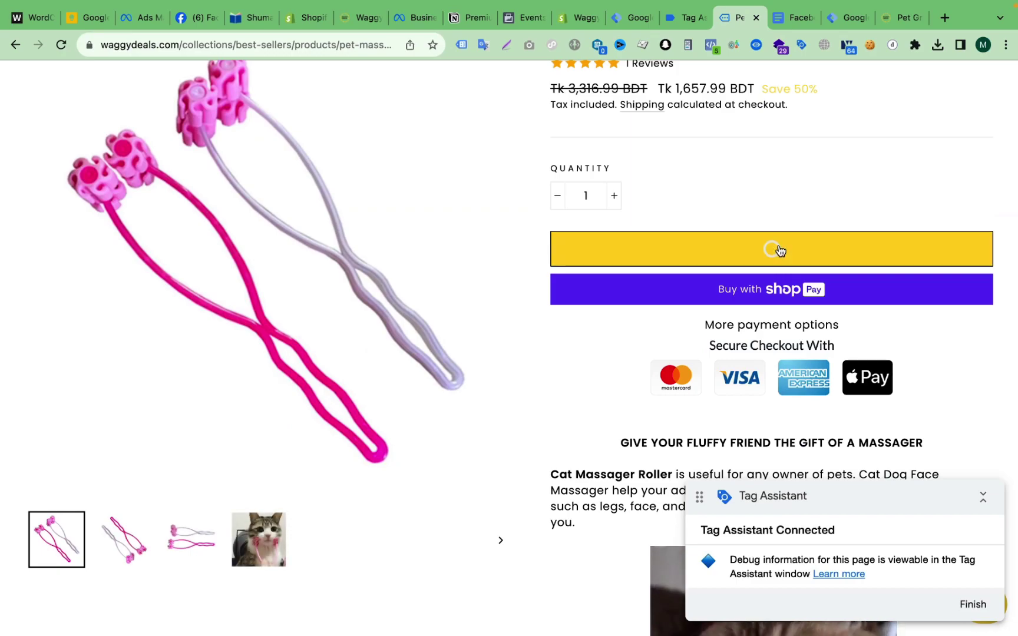
click(686, 19)
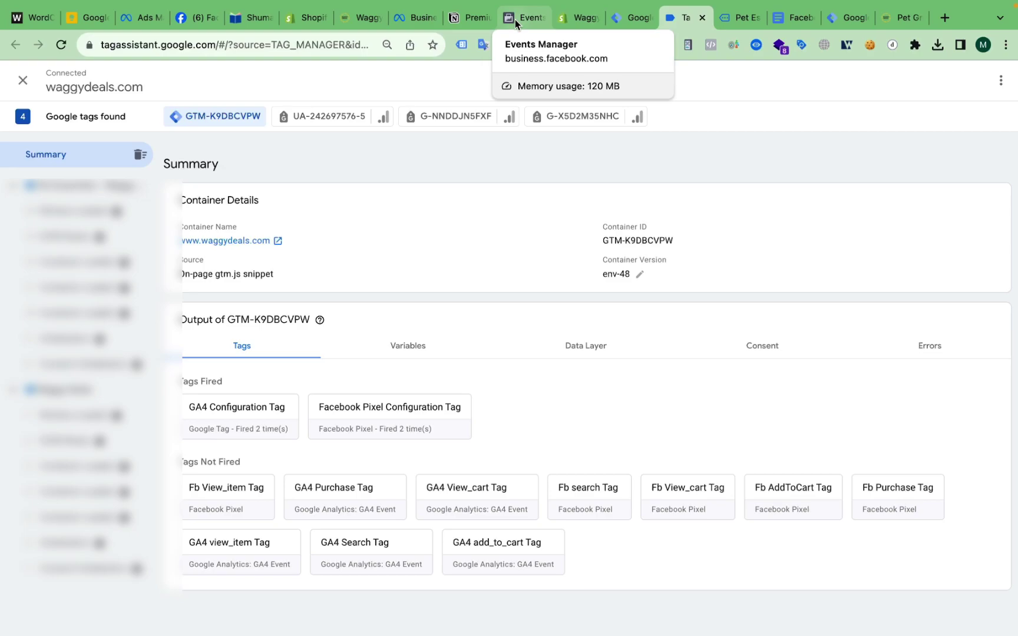
Find the 'Replace with your GTM code' placeholder in the Notion Premium Data-Layer Code snippet
click(470, 18)
scroll(490, 288, up, 2)
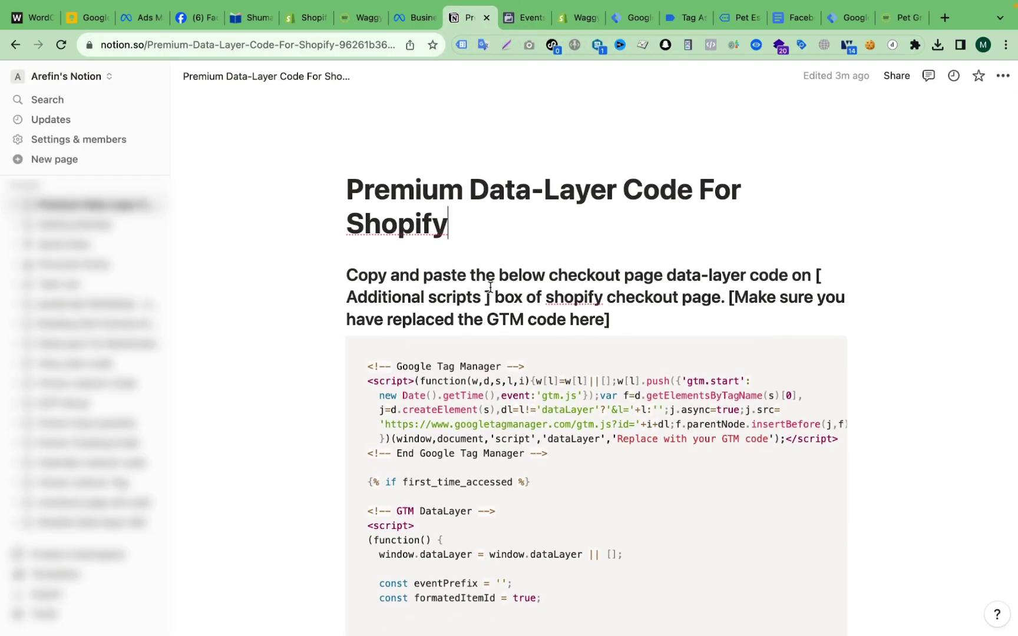
scroll(573, 422, down, 2)
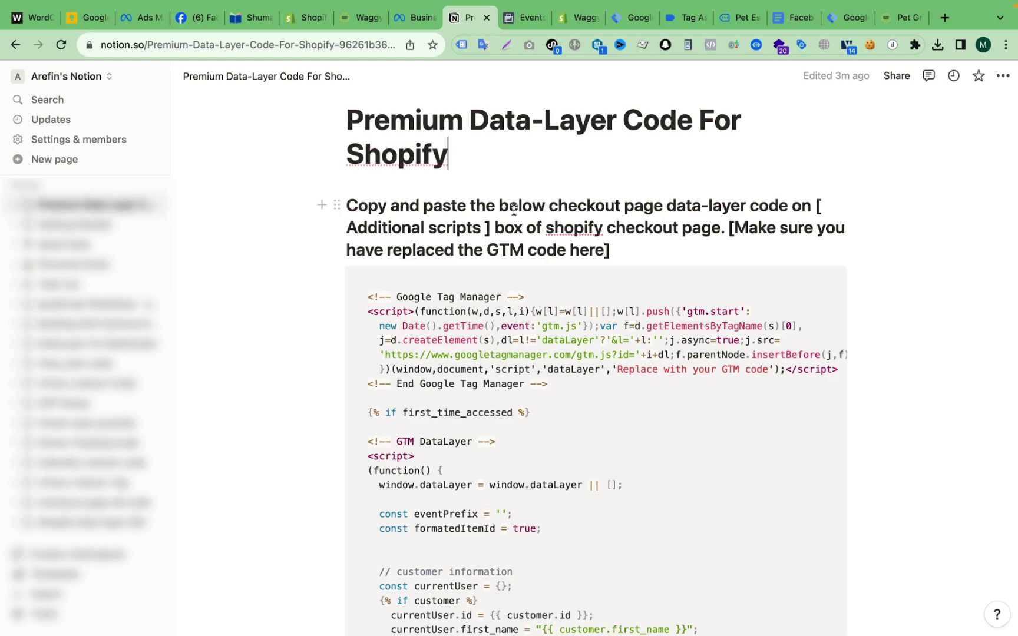
scroll(725, 375, down, 3)
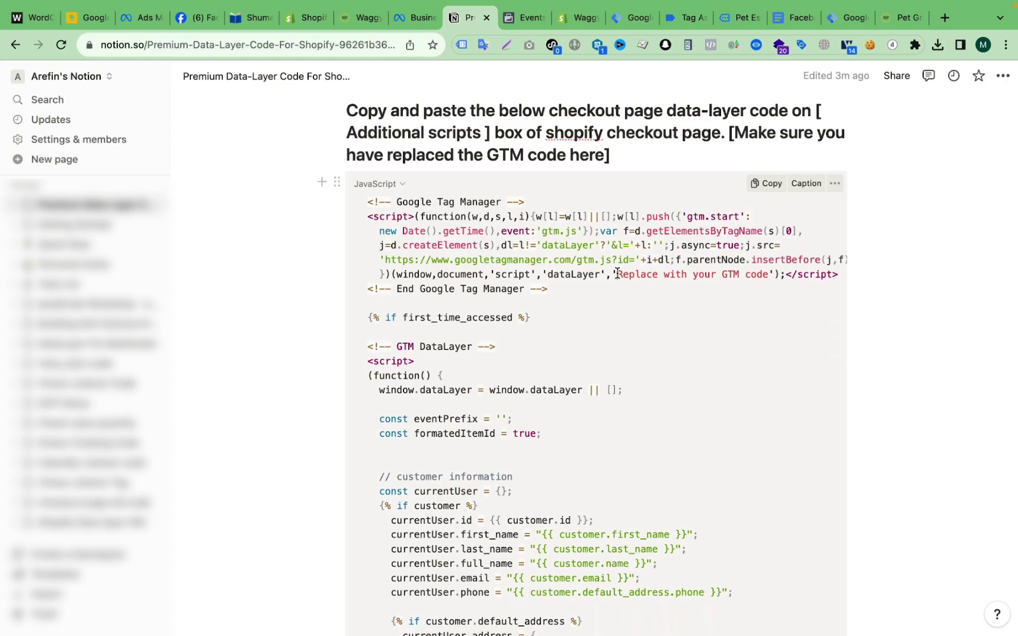
drag(616, 274, 769, 276)
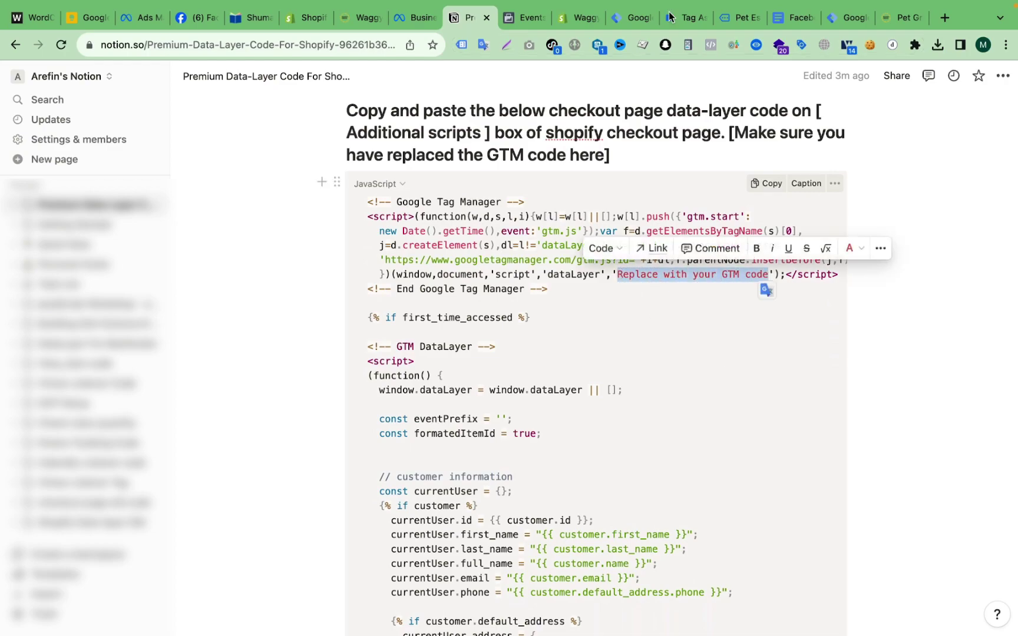
Copy the container ID GTM-K9DBCVPW from Tag Manager
click(632, 18)
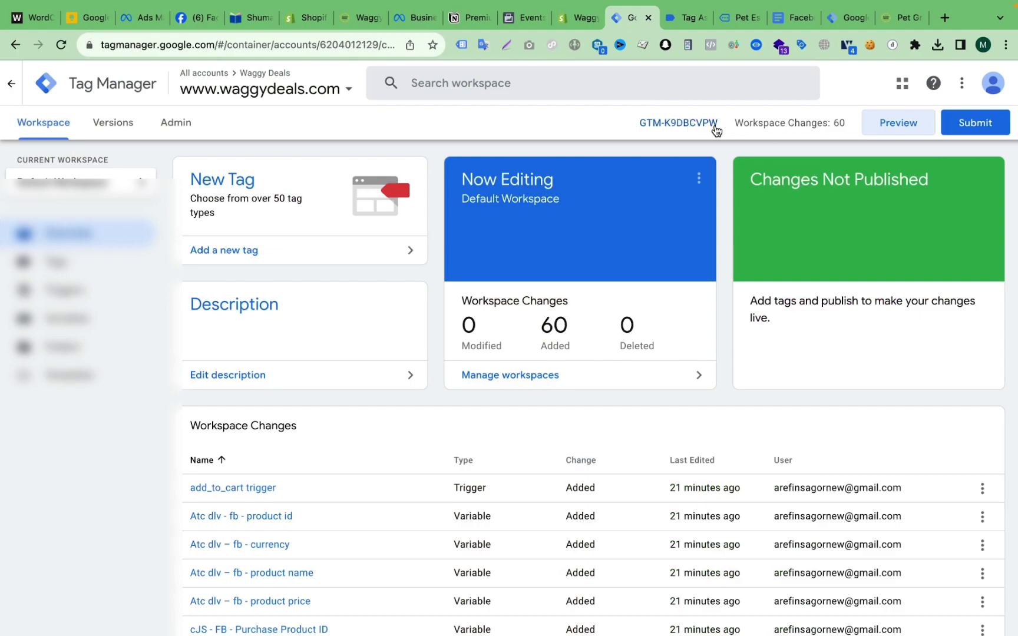
drag(722, 122, 638, 125)
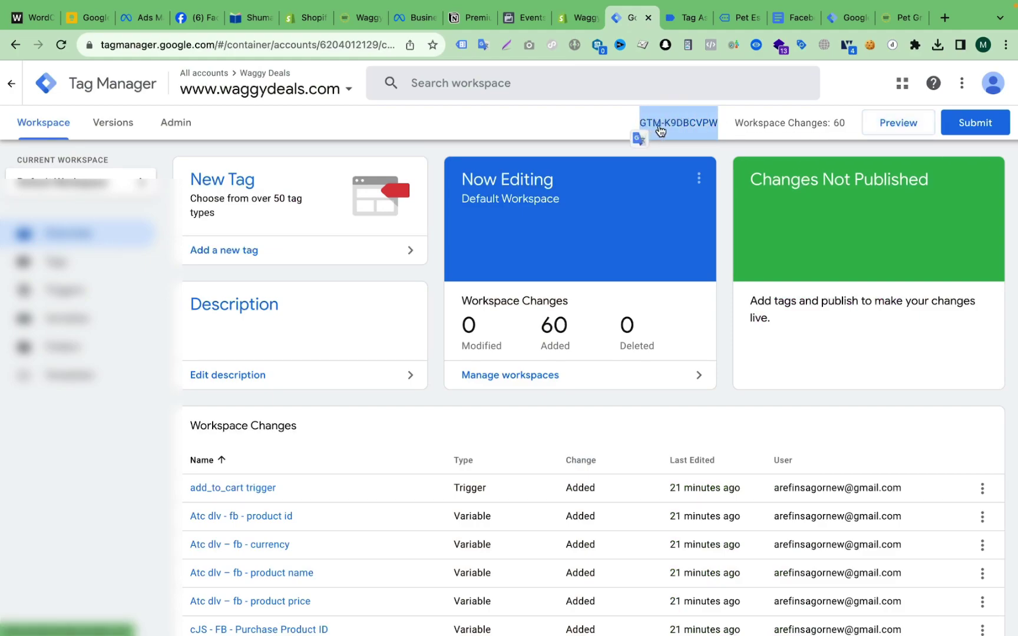
right_click(669, 124)
click(706, 239)
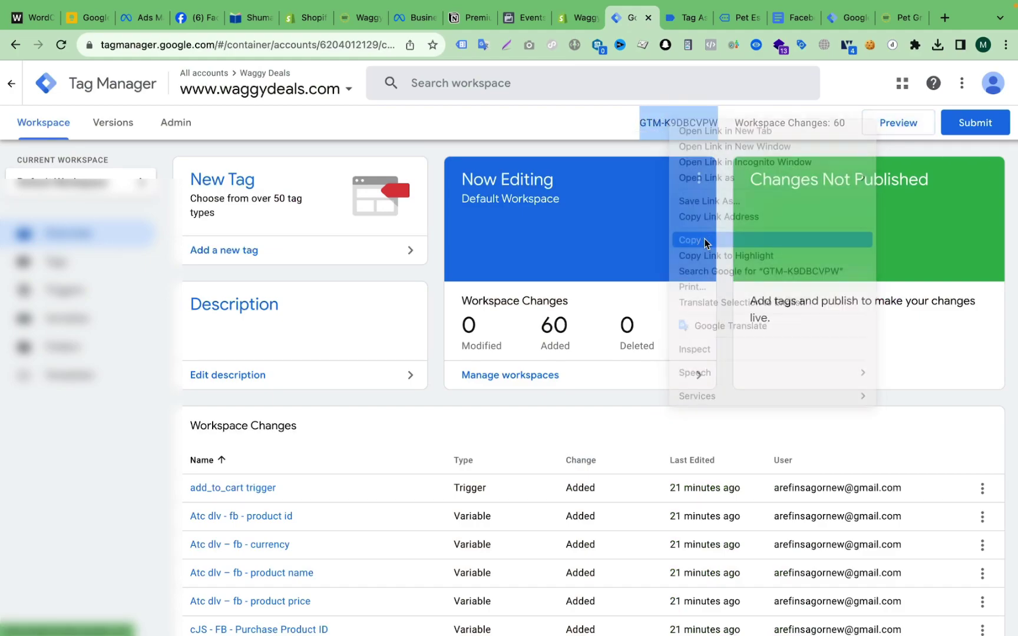
Copy the entire data-layer code block from the Notion page
click(398, 17)
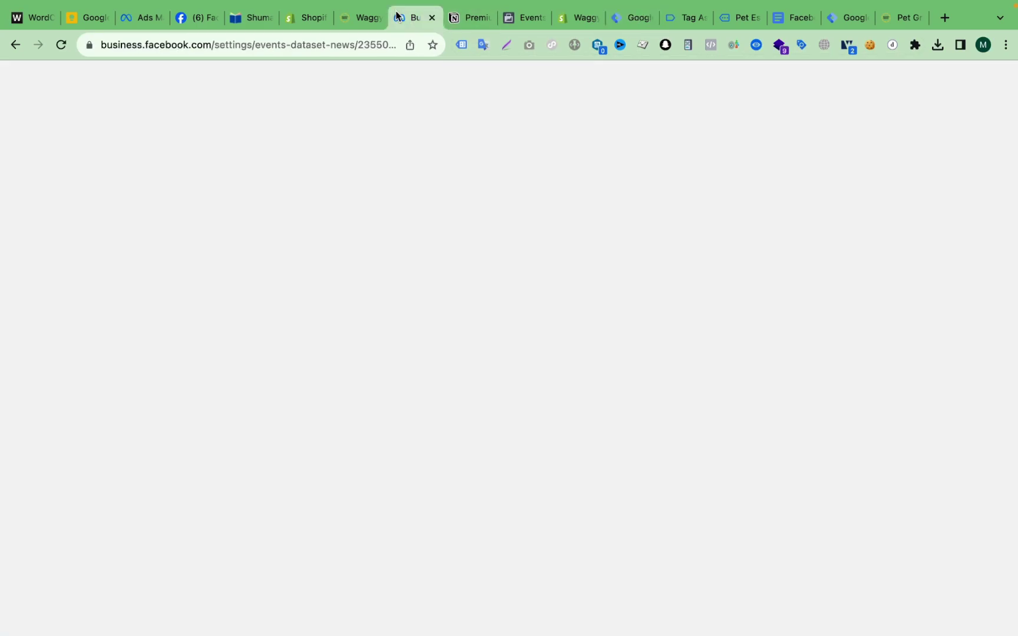
click(457, 19)
click(623, 274)
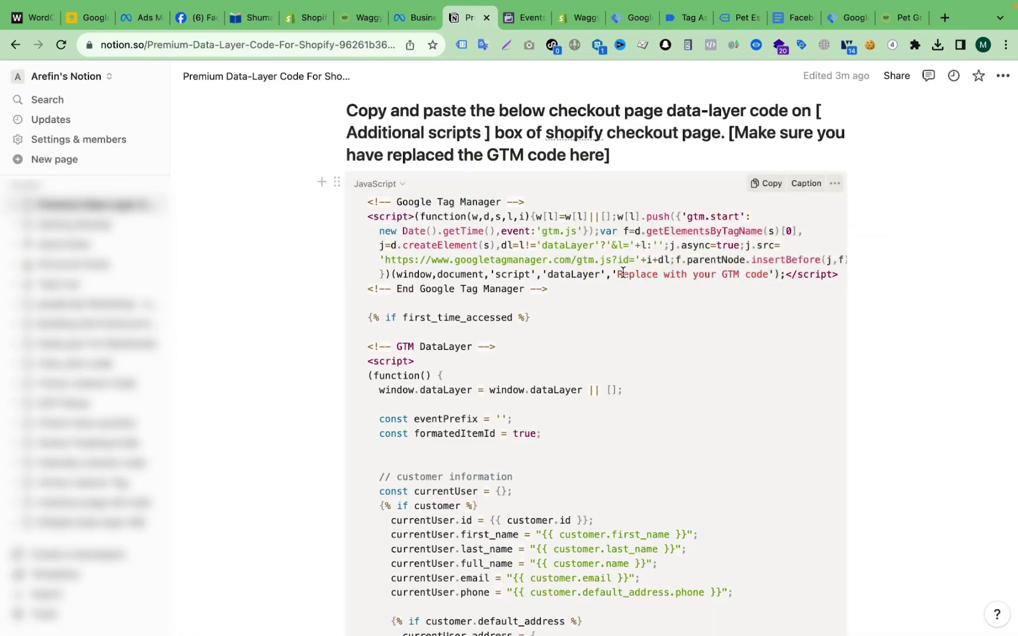
drag(617, 273, 768, 277)
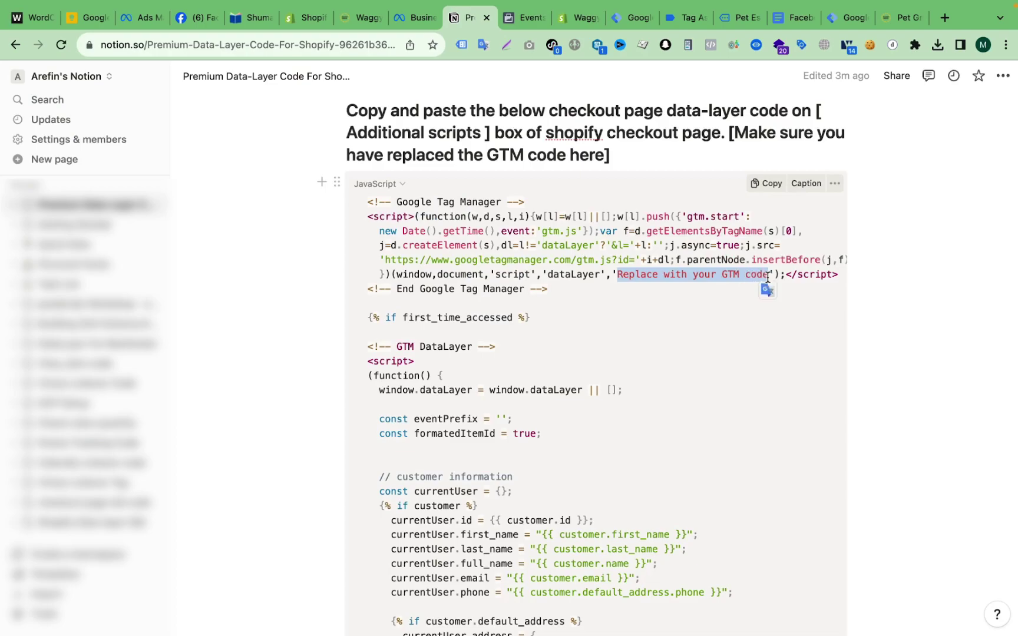
click(708, 301)
scroll(708, 300, down, 8)
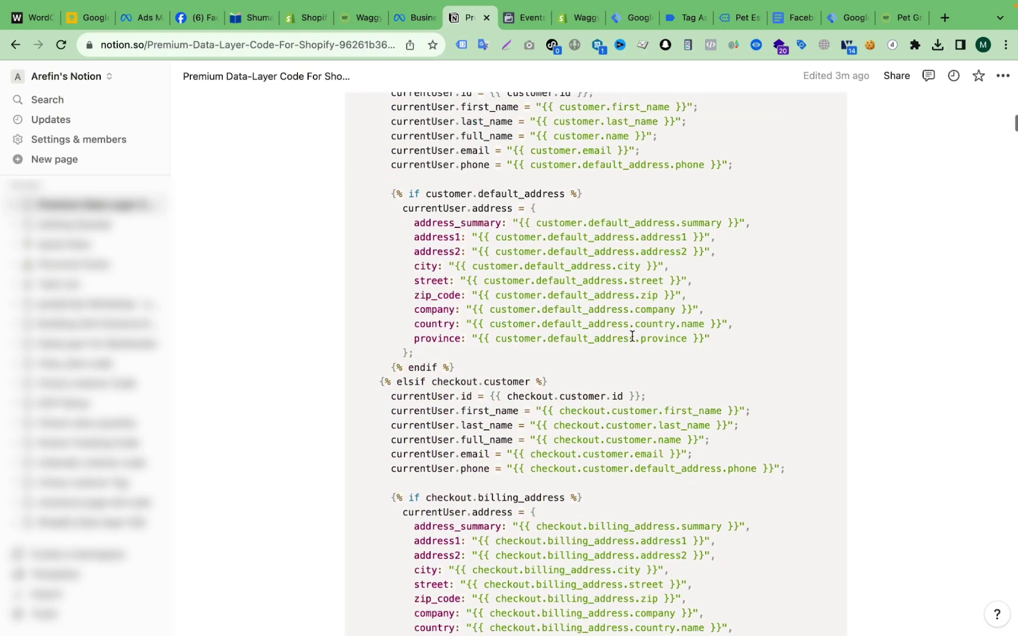
scroll(689, 318, up, 11)
scroll(689, 319, down, 2)
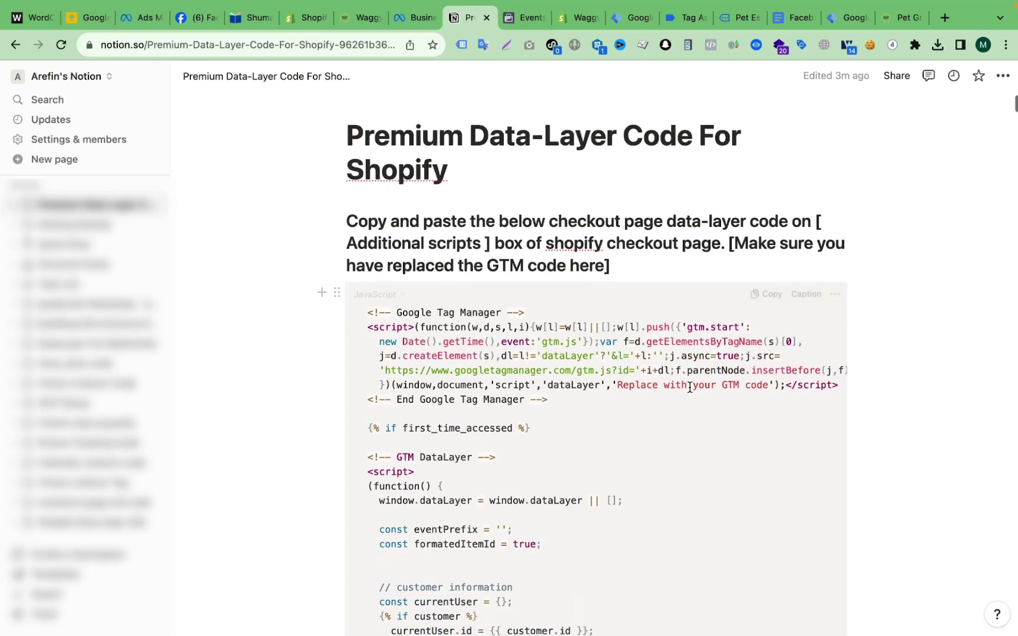
click(774, 300)
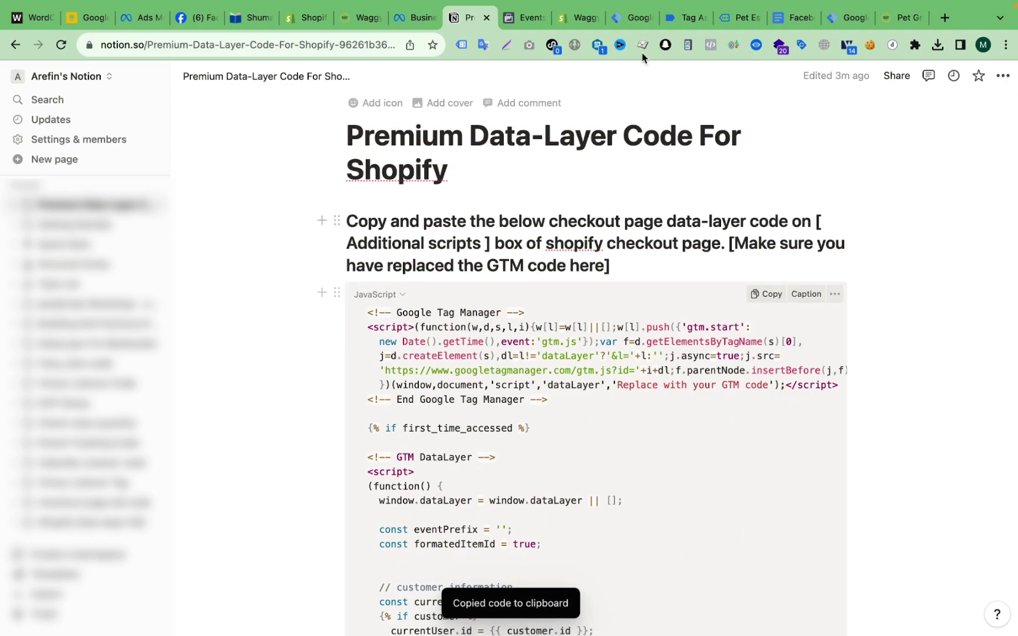
click(567, 16)
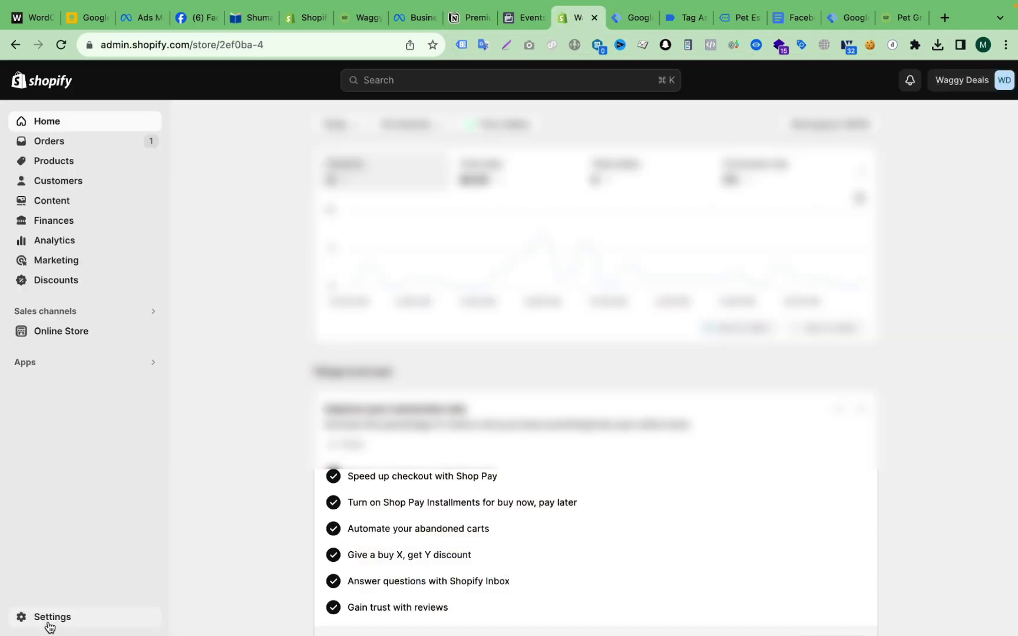
Paste the dataLayer script into the checkout settings' Additional scripts box
click(46, 624)
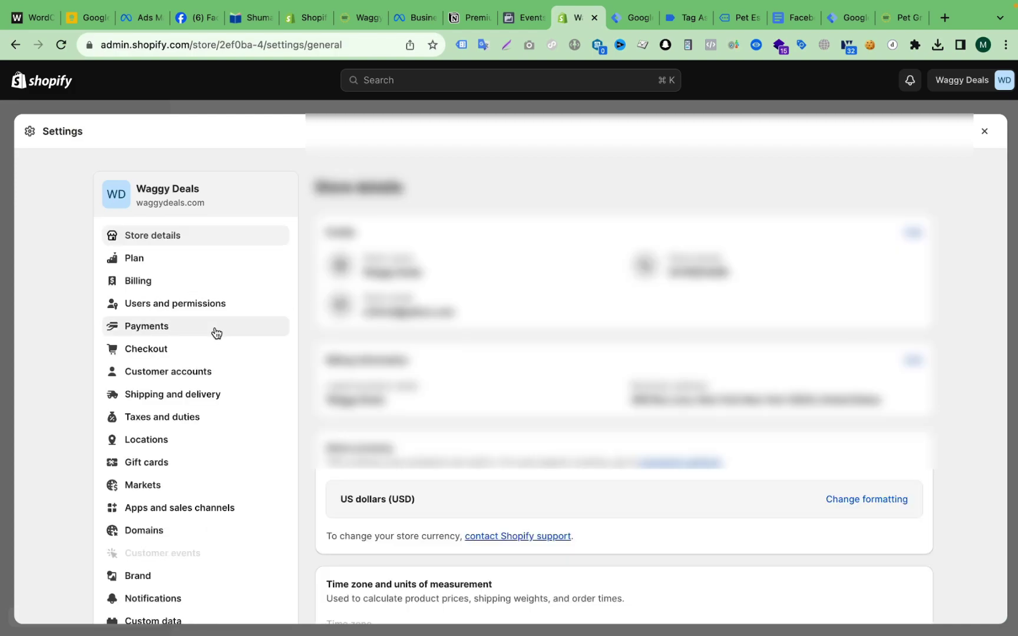
click(180, 351)
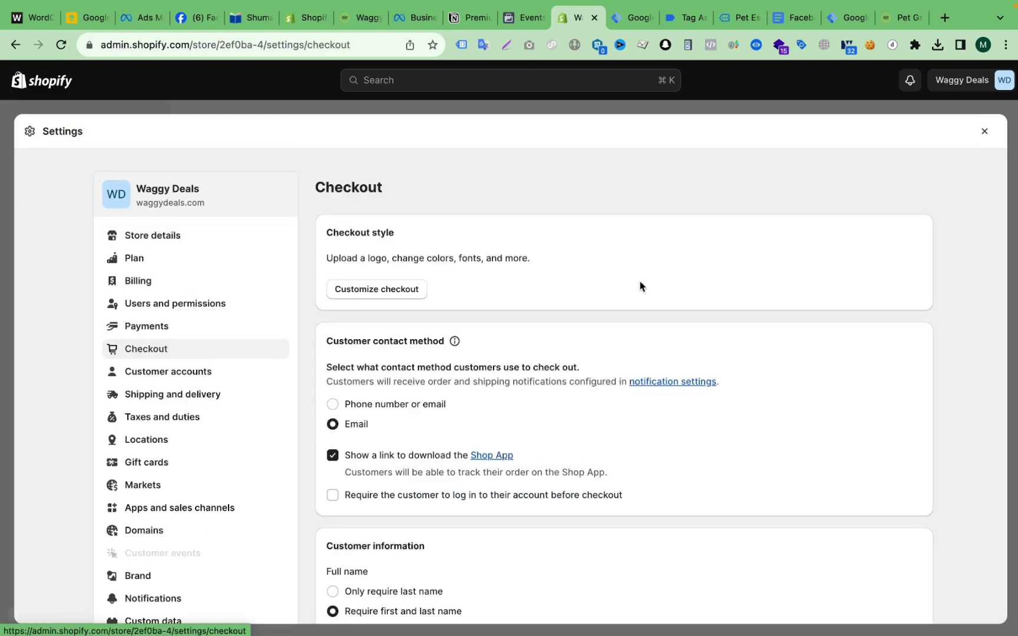
scroll(640, 287, down, 15)
scroll(640, 287, down, 10)
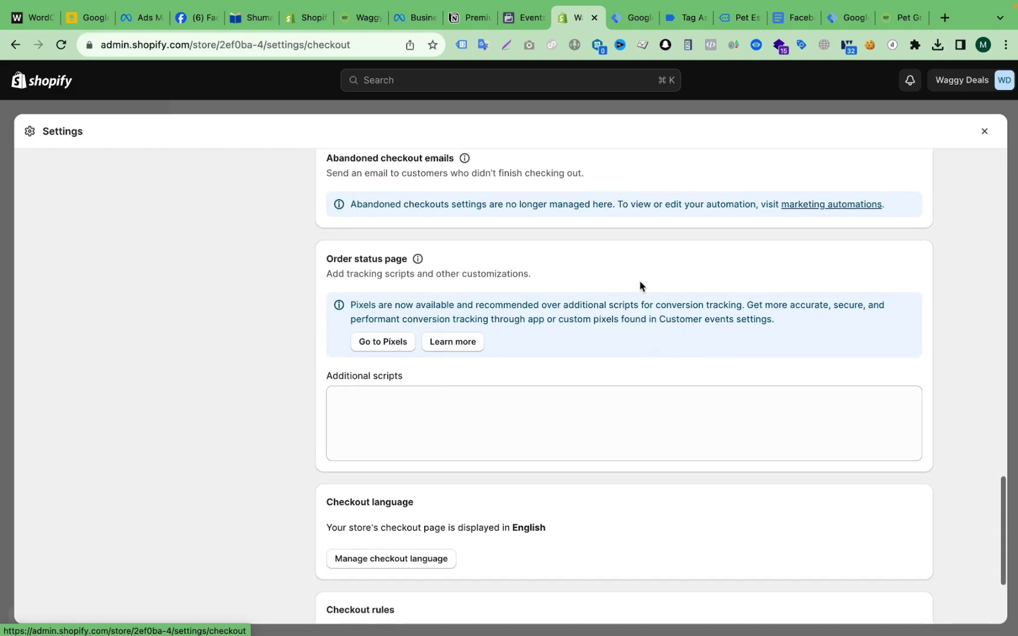
drag(326, 275, 428, 275)
click(483, 278)
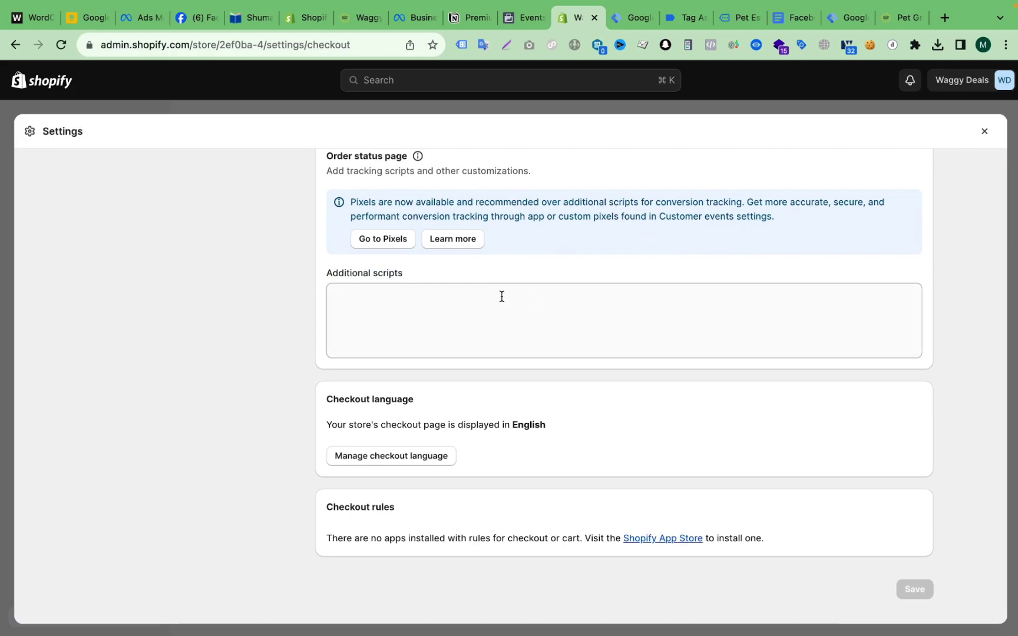
click(502, 297)
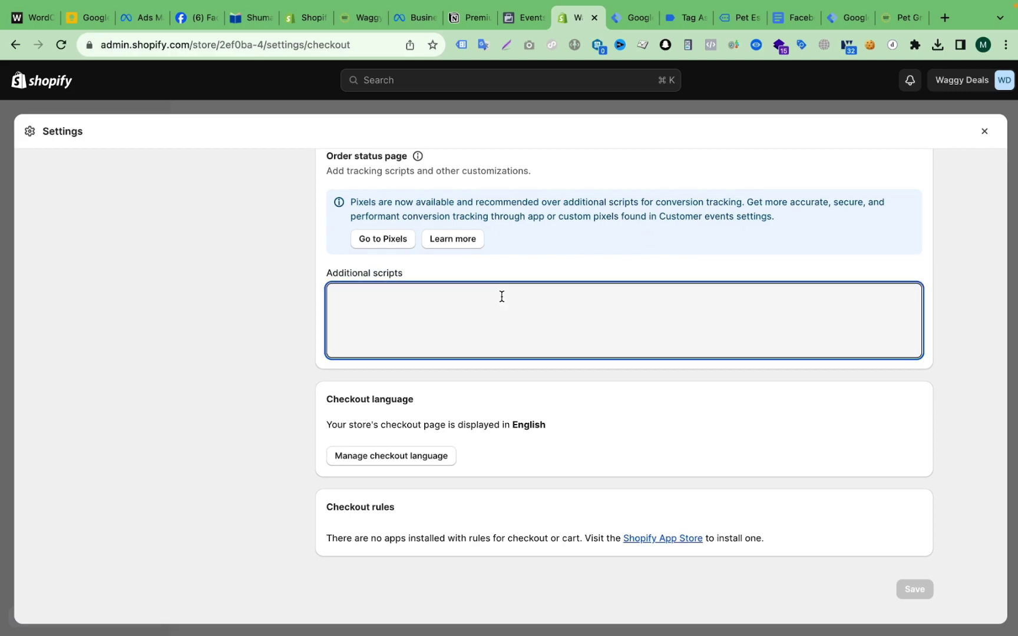
key(super+v)
Replace the GTM code placeholder in the script with container ID GTM-K9DBCVPW
scroll(549, 323, up, 10)
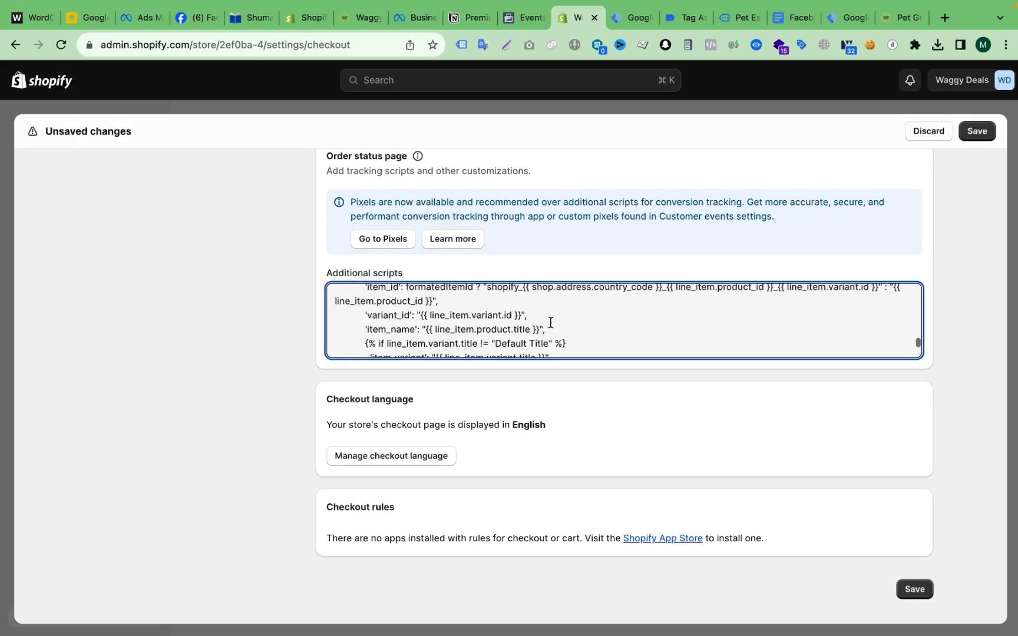
scroll(551, 322, up, 8)
scroll(551, 322, down, 4)
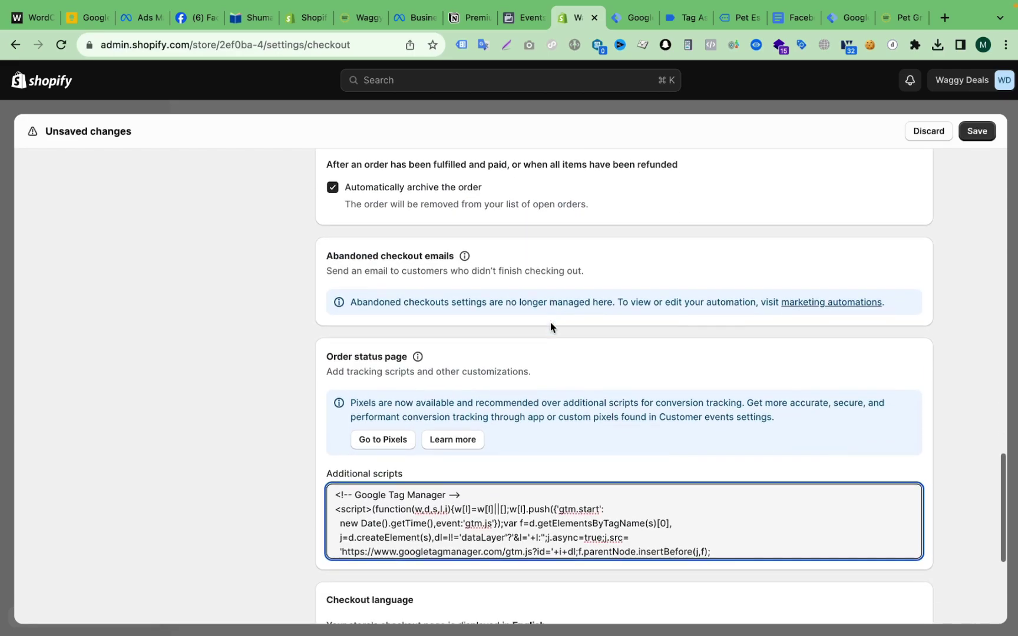
scroll(551, 322, down, 5)
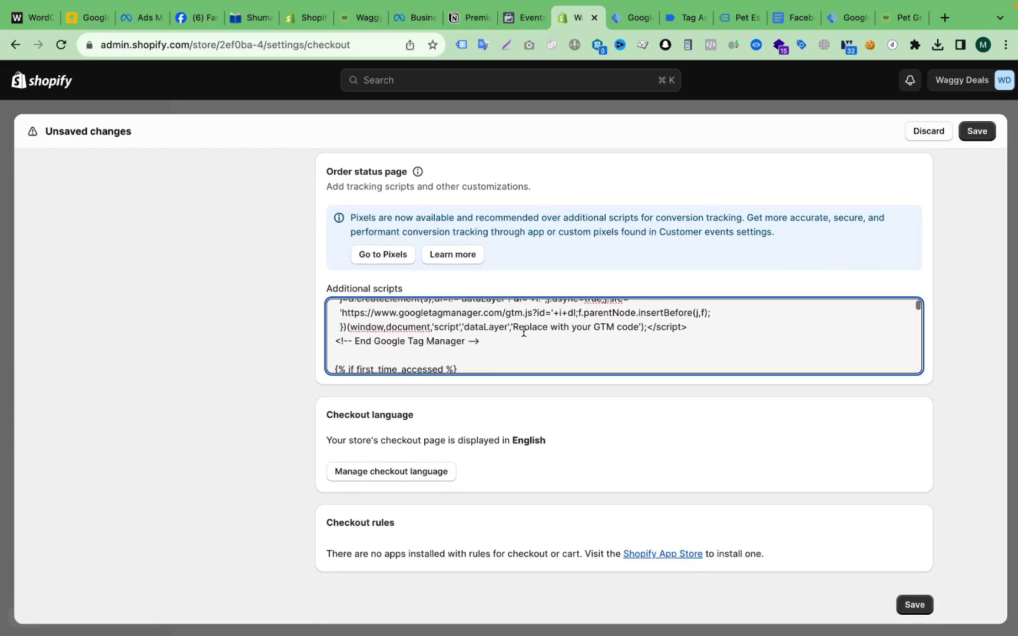
drag(514, 329, 640, 333)
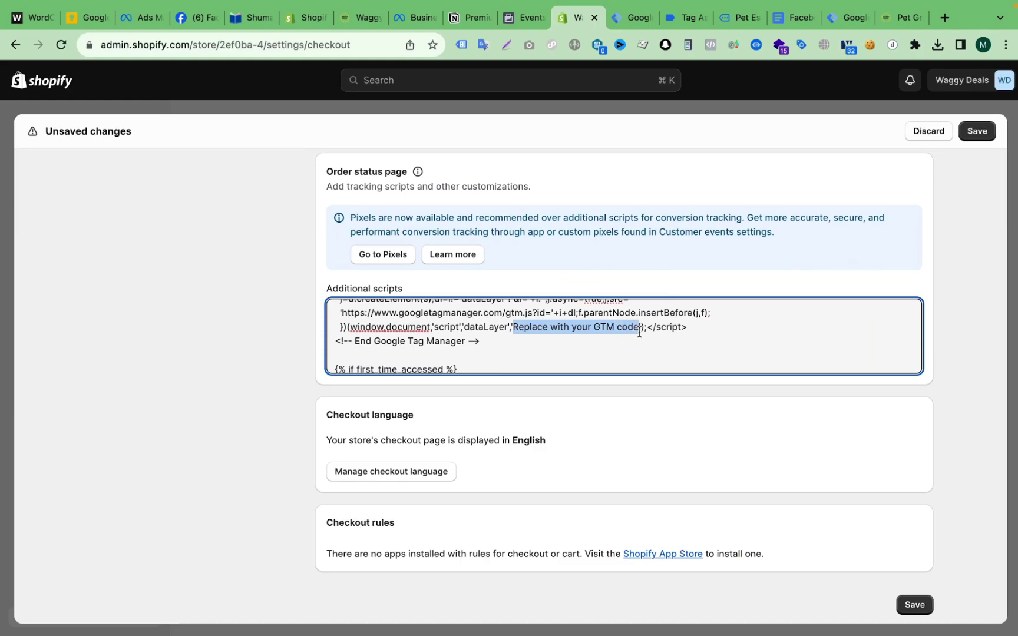
click(636, 21)
triple_click(680, 125)
right_click(681, 126)
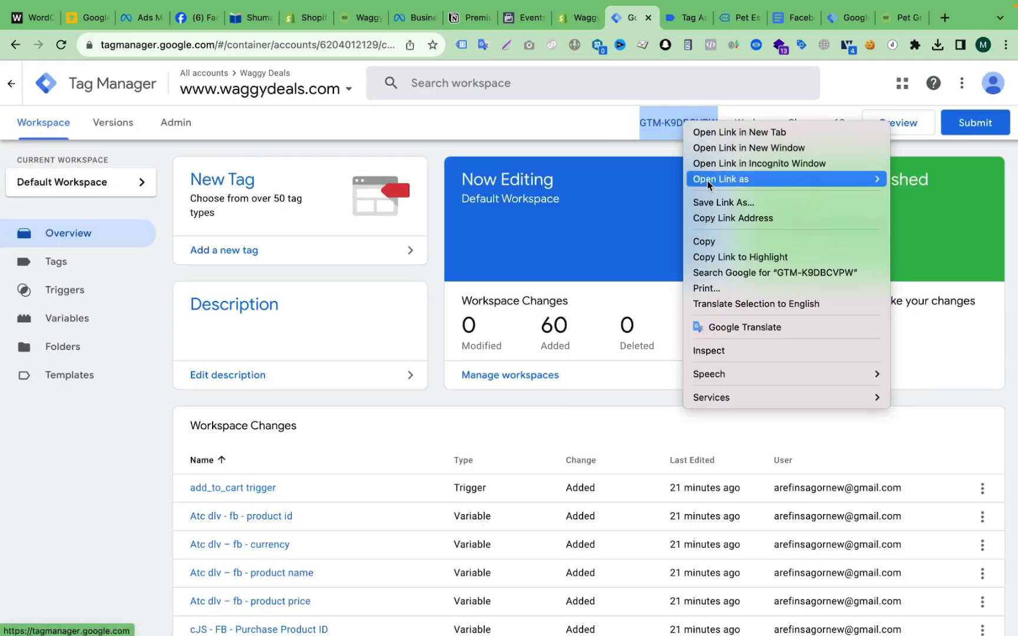
click(717, 242)
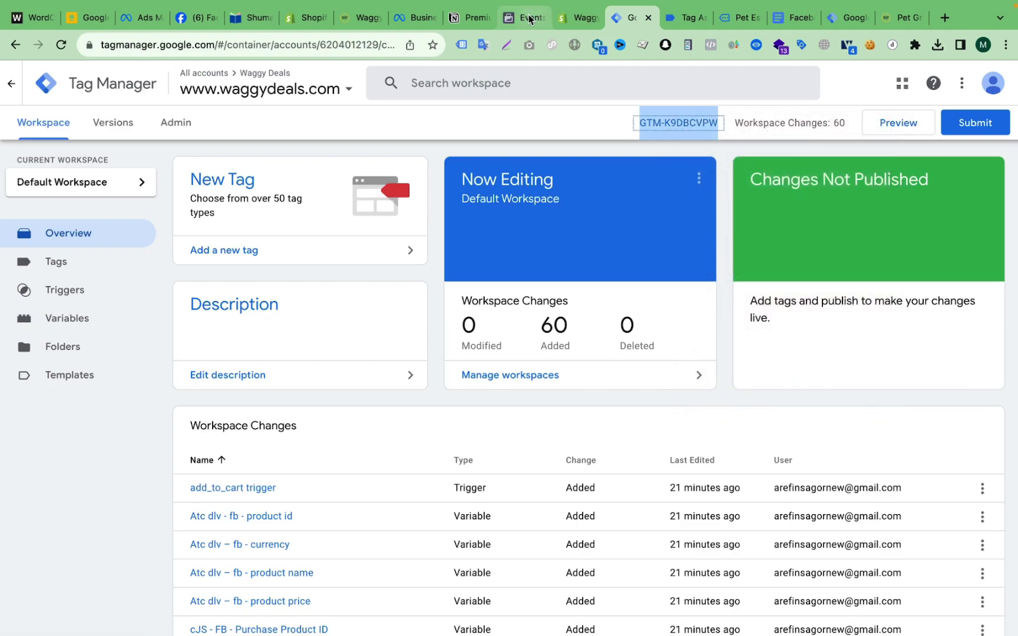
click(570, 18)
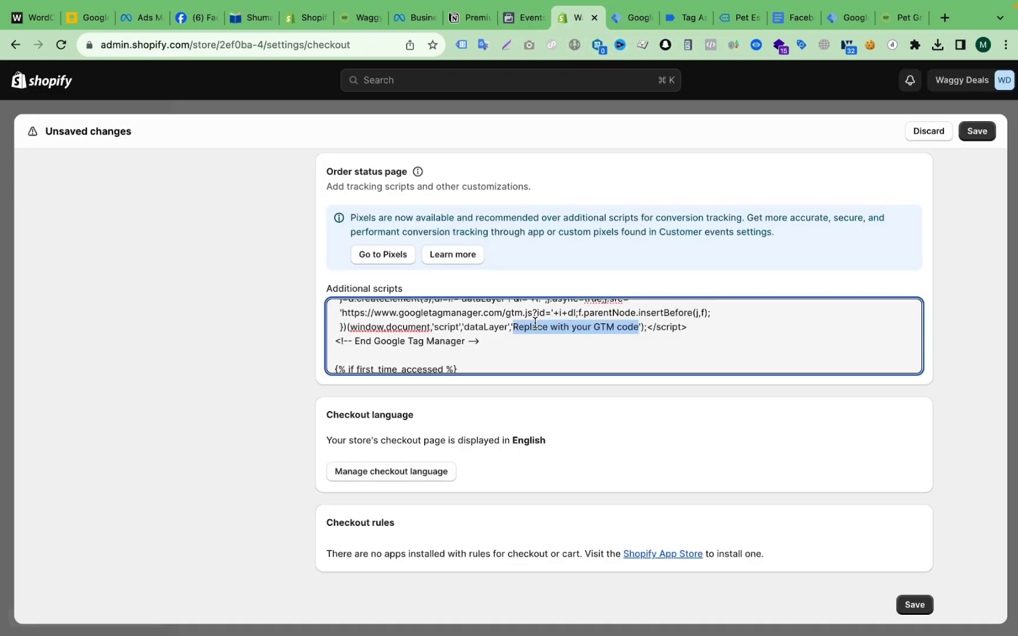
key(super+v)
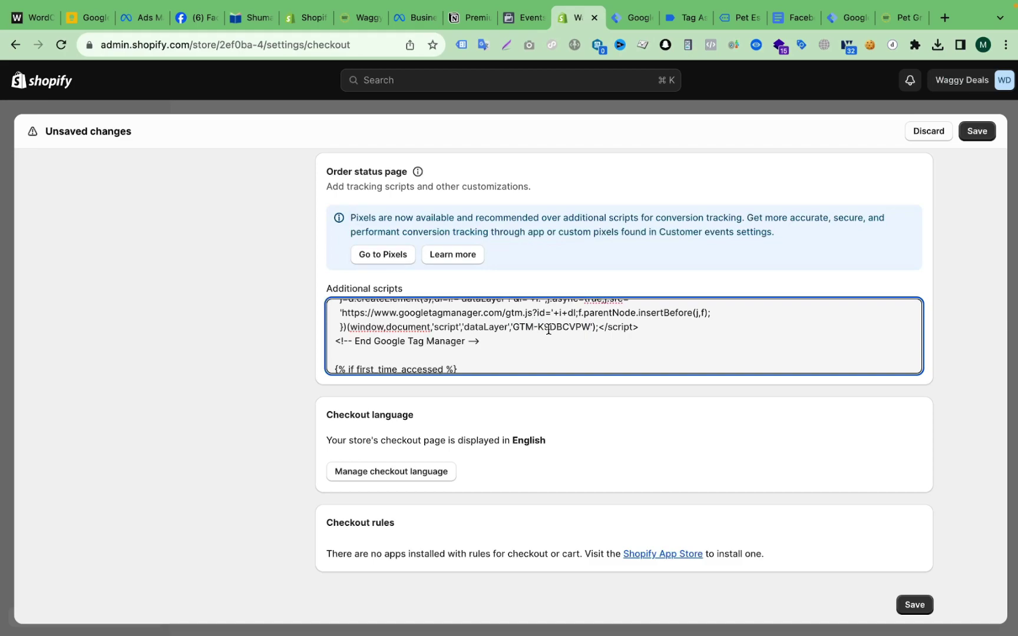
Review the edited script and save the checkout settings
triple_click(523, 328)
click(591, 327)
scroll(590, 327, up, 10)
scroll(591, 330, down, 8)
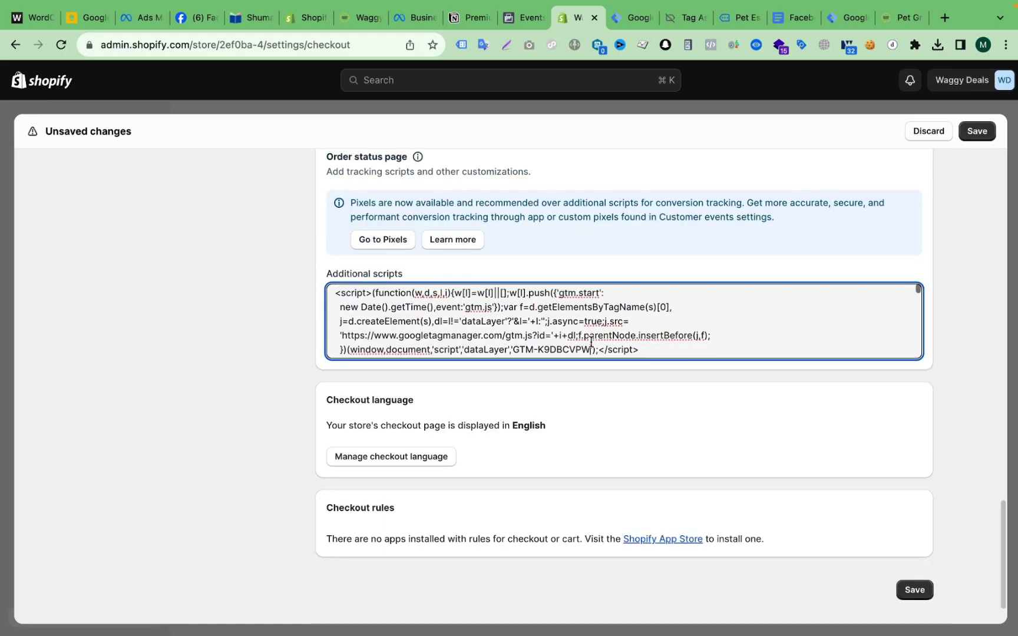
scroll(595, 339, down, 3)
click(977, 130)
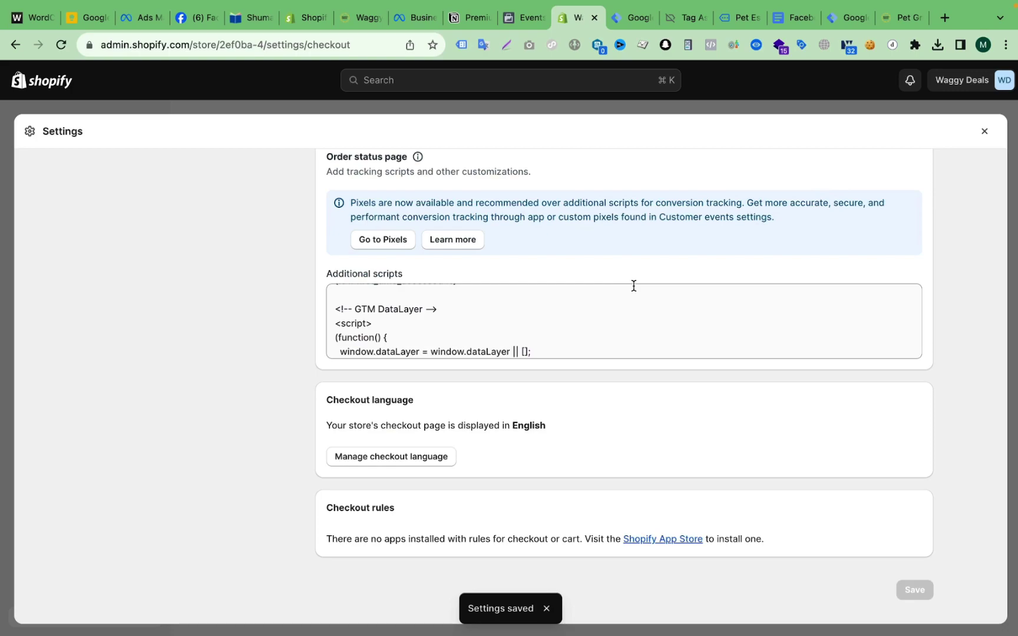
Copy the snippet name premium-datalayer from the Notion guide's snippet heading
click(471, 17)
scroll(597, 333, down, 10)
scroll(597, 333, down, 15)
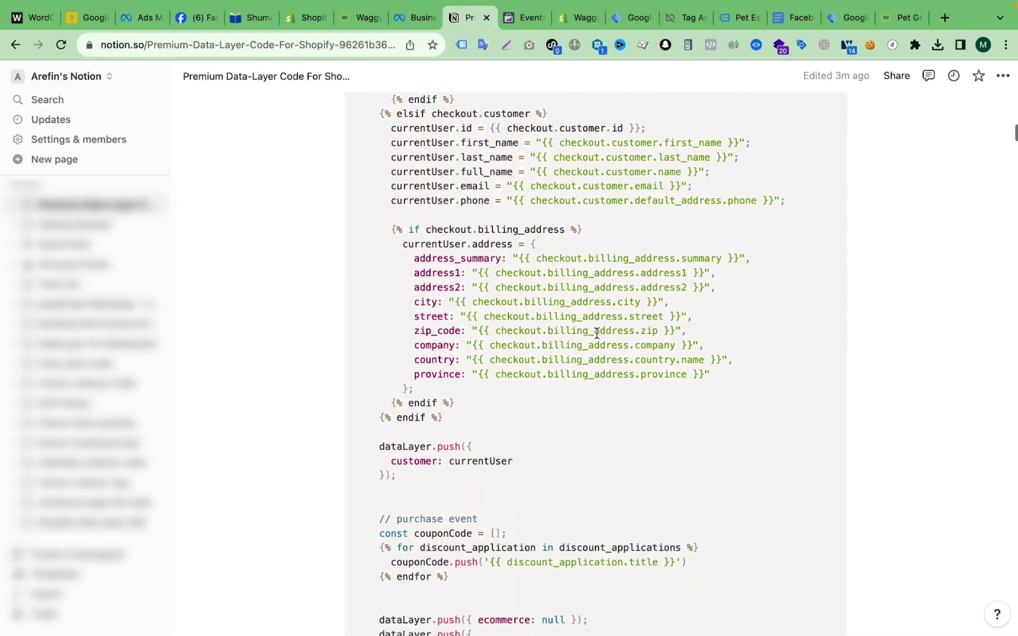
scroll(597, 333, down, 3)
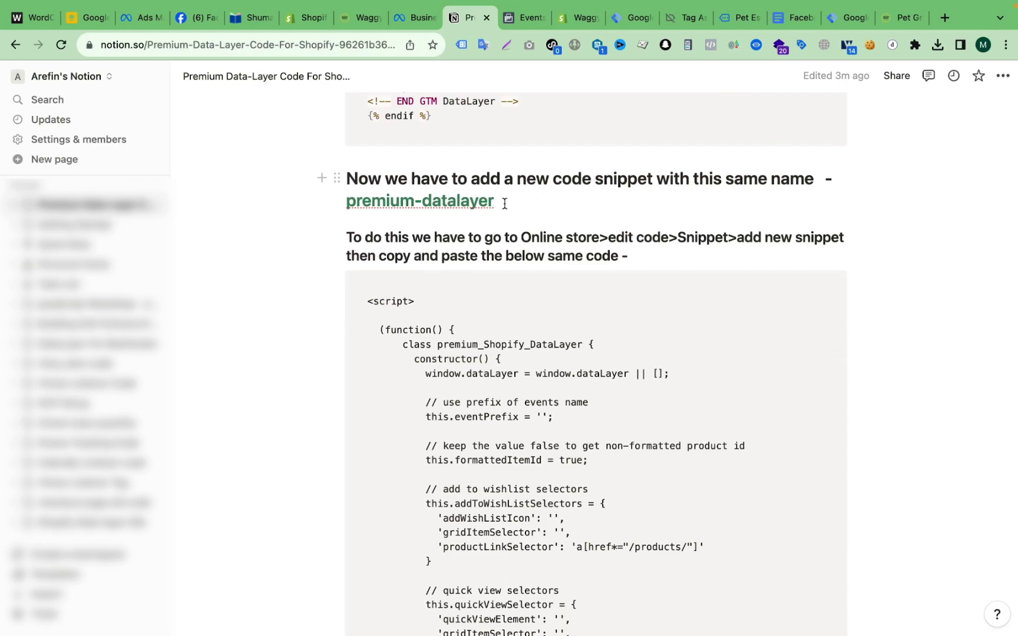
drag(502, 203, 346, 203)
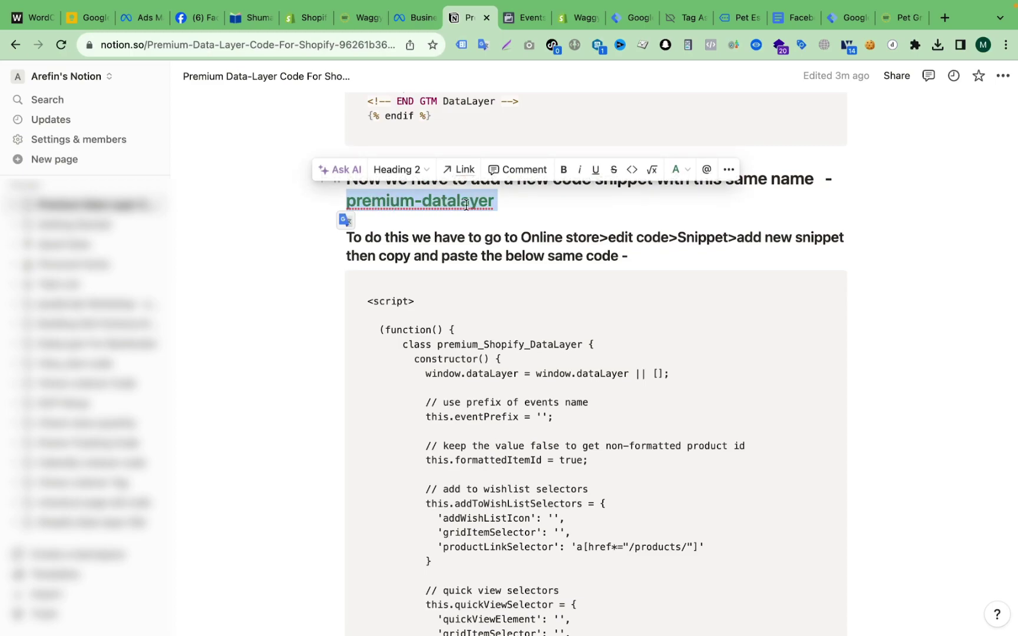
click(358, 200)
drag(347, 201, 500, 201)
key(super+c)
right_click(467, 204)
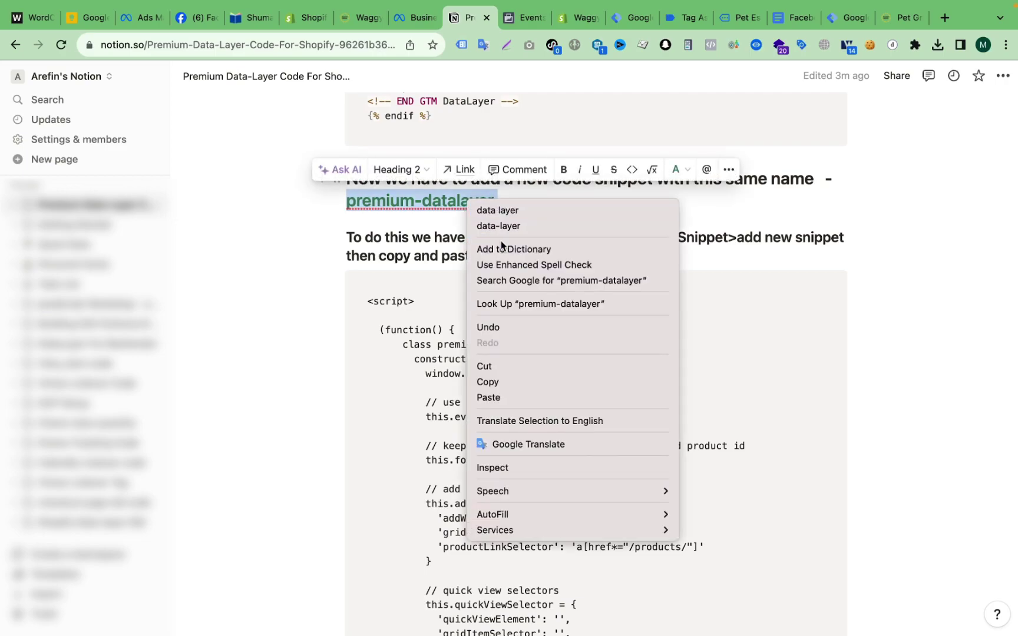
click(515, 378)
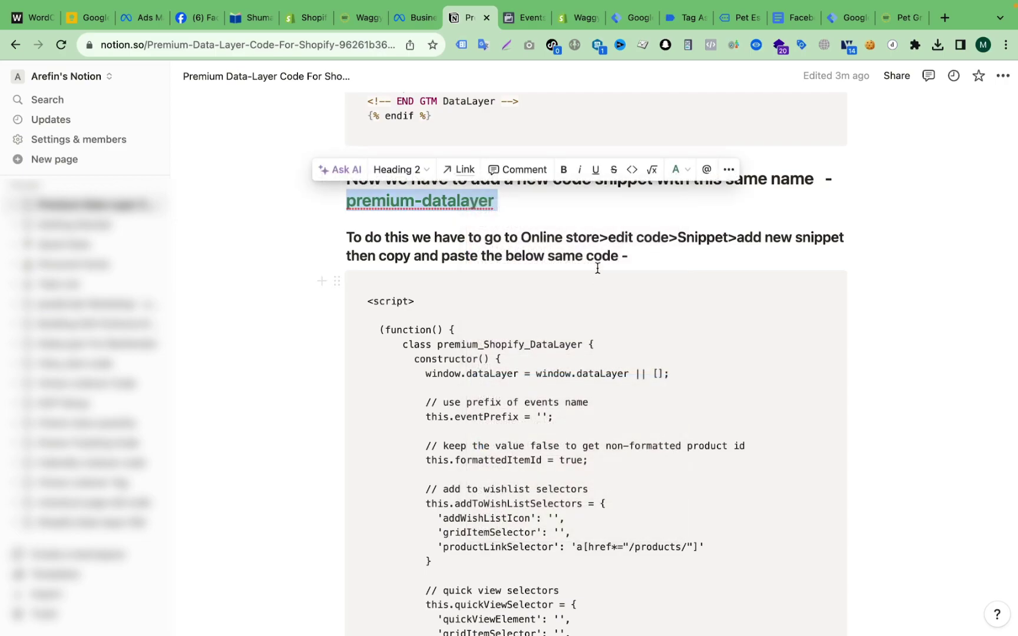
scroll(598, 266, down, 2)
click(513, 202)
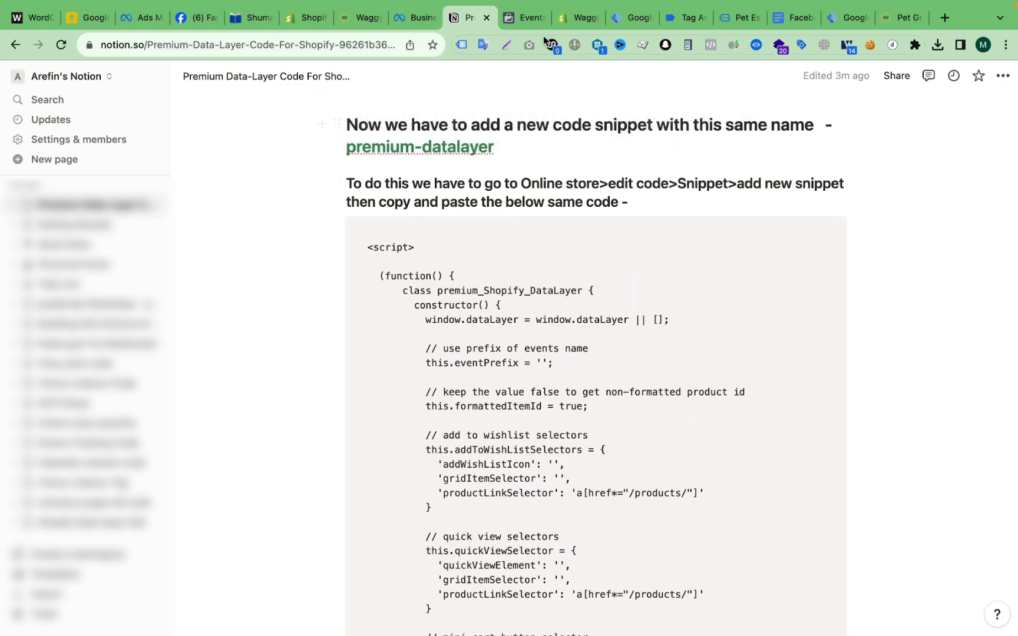
click(571, 22)
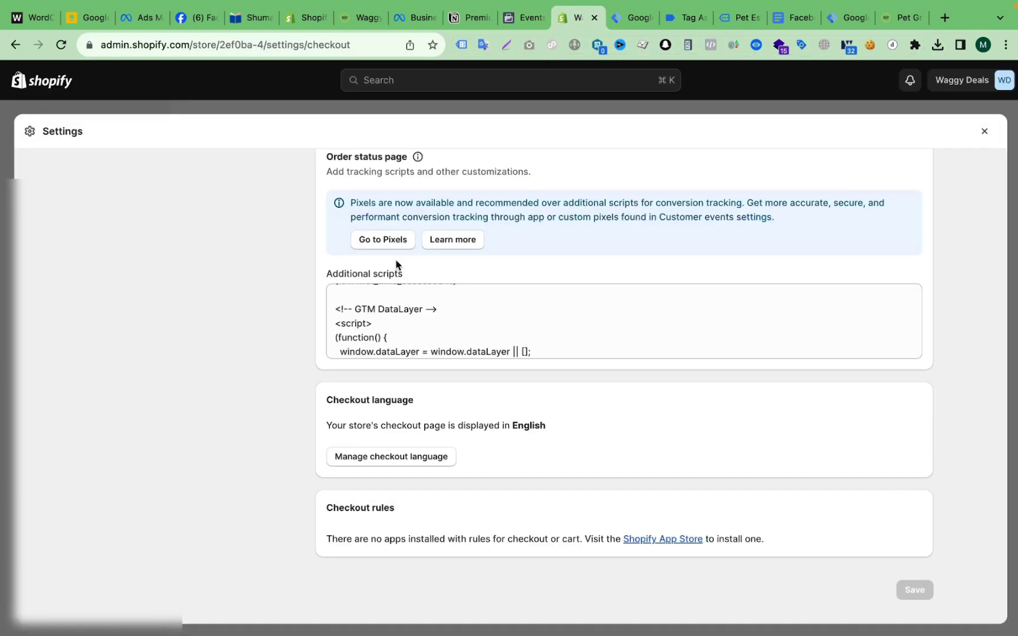
Go to Online Store themes and choose Edit code for the Waggy Deals theme
click(984, 133)
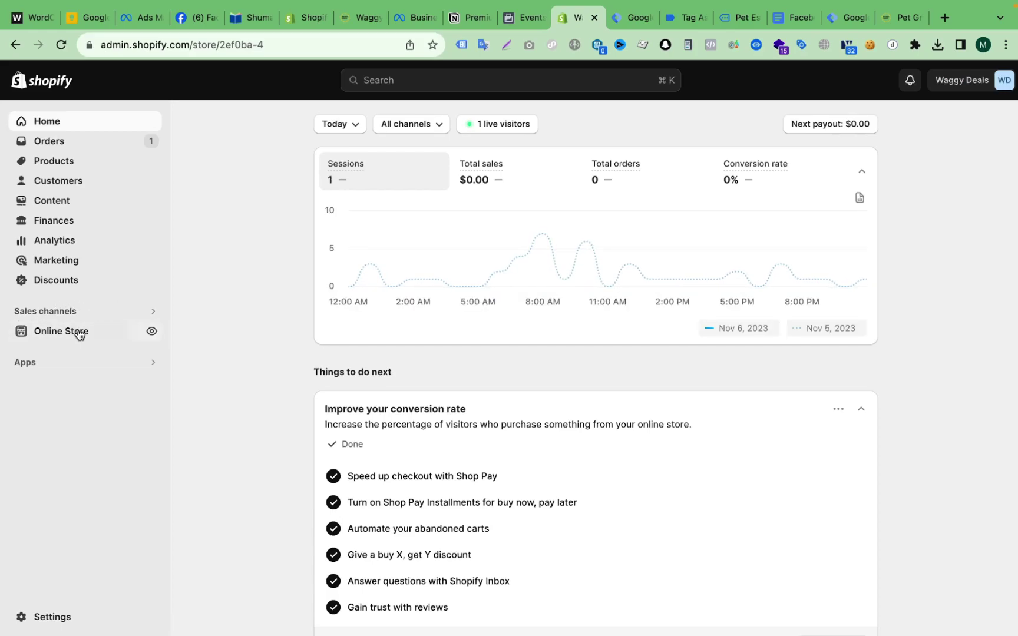
click(76, 334)
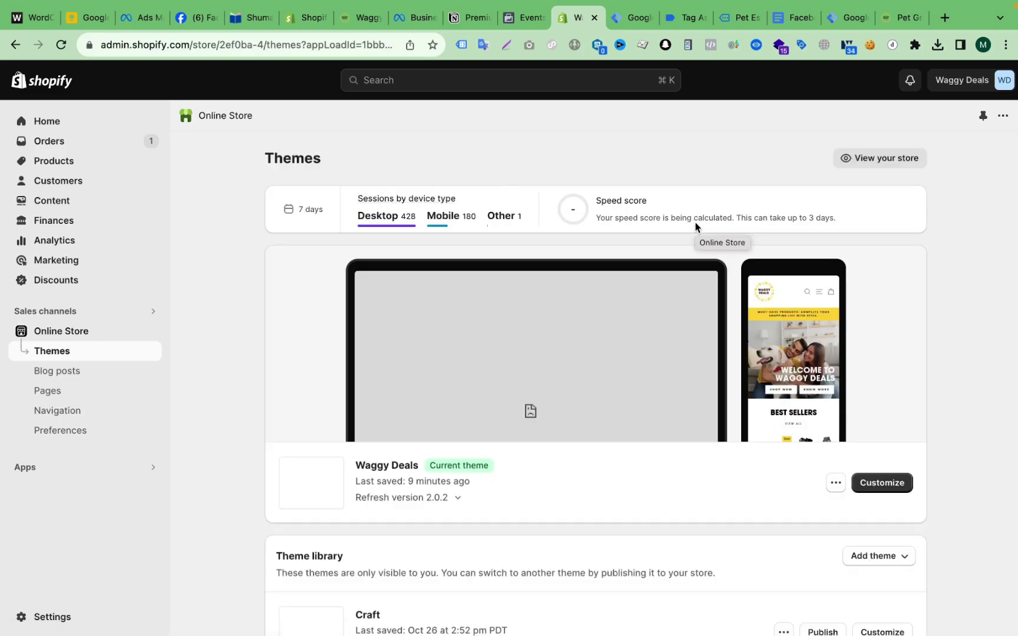
scroll(893, 334, down, 3)
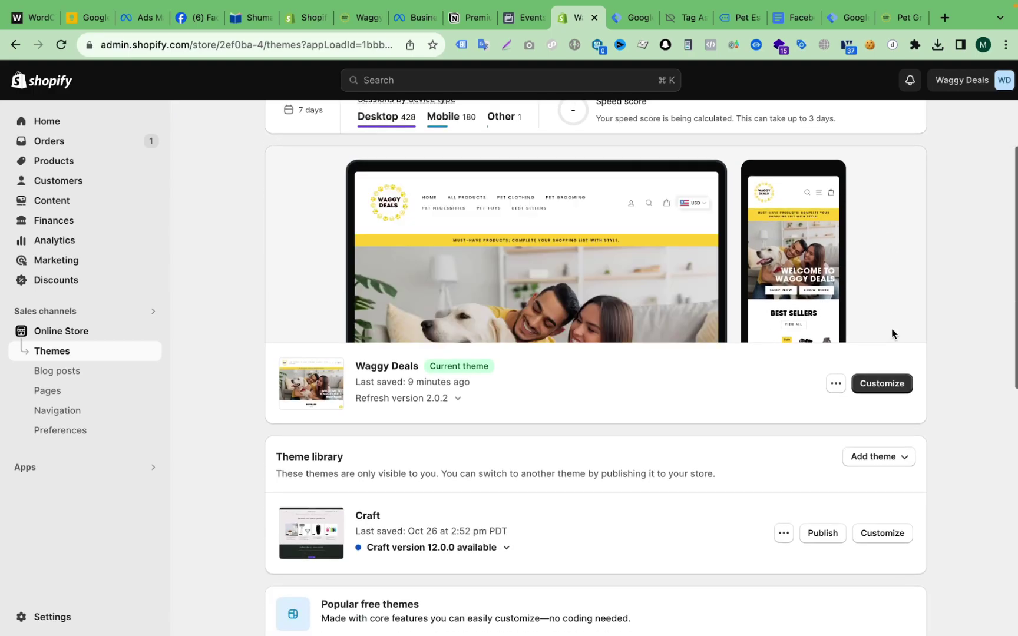
click(835, 331)
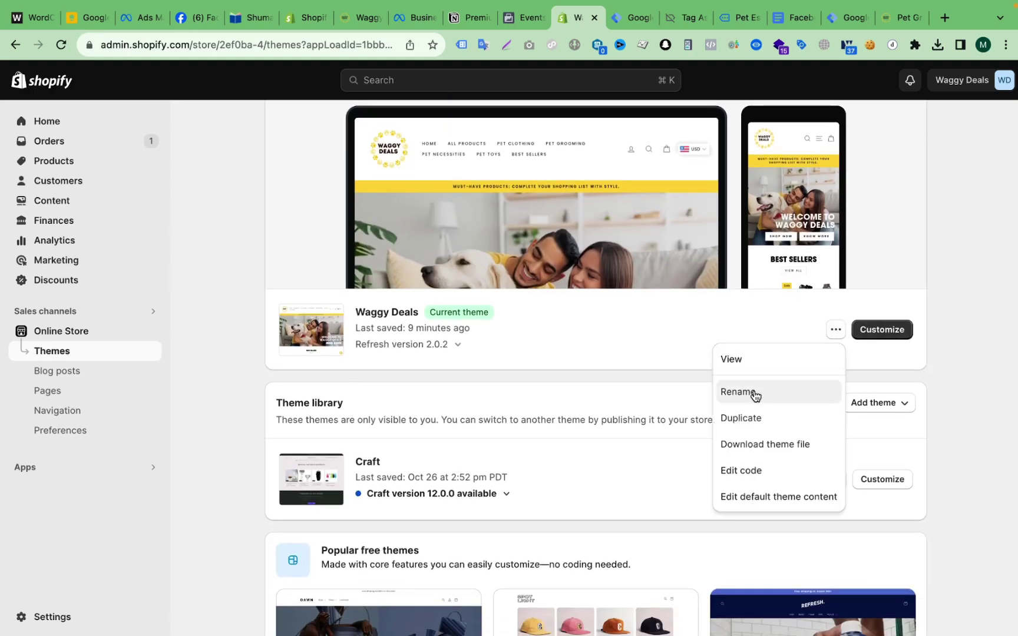
click(741, 471)
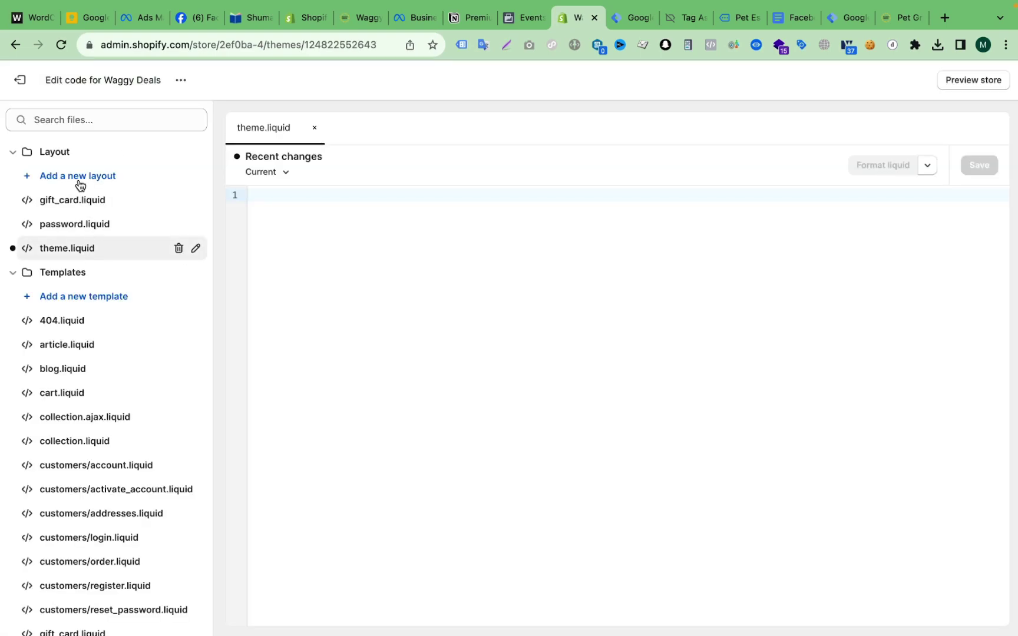
Create a new snippet named premium-datalayer, trimming the trailing space from the name
scroll(113, 391, down, 10)
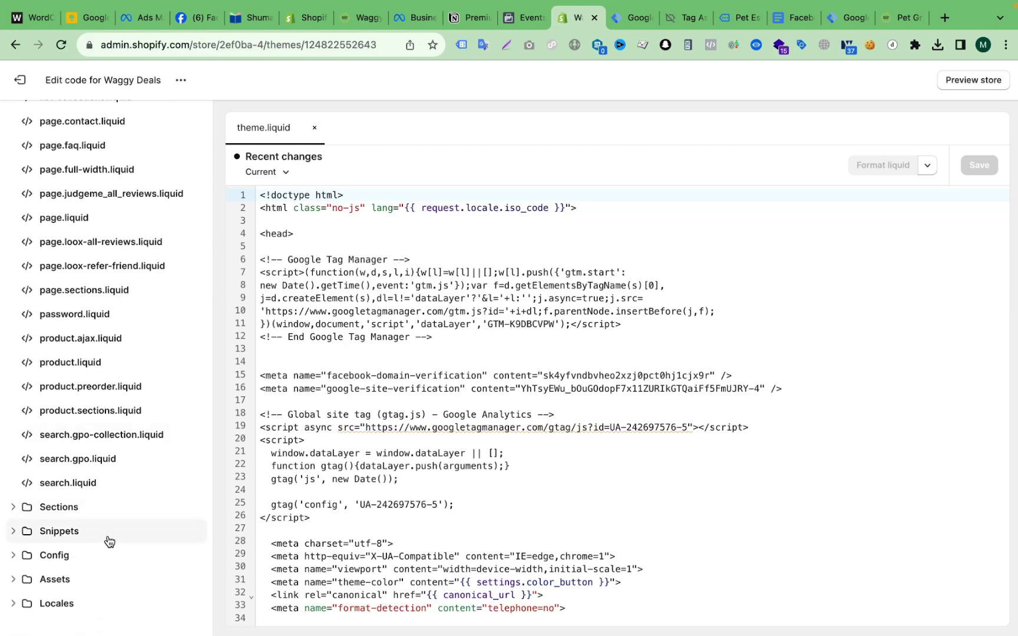
click(72, 534)
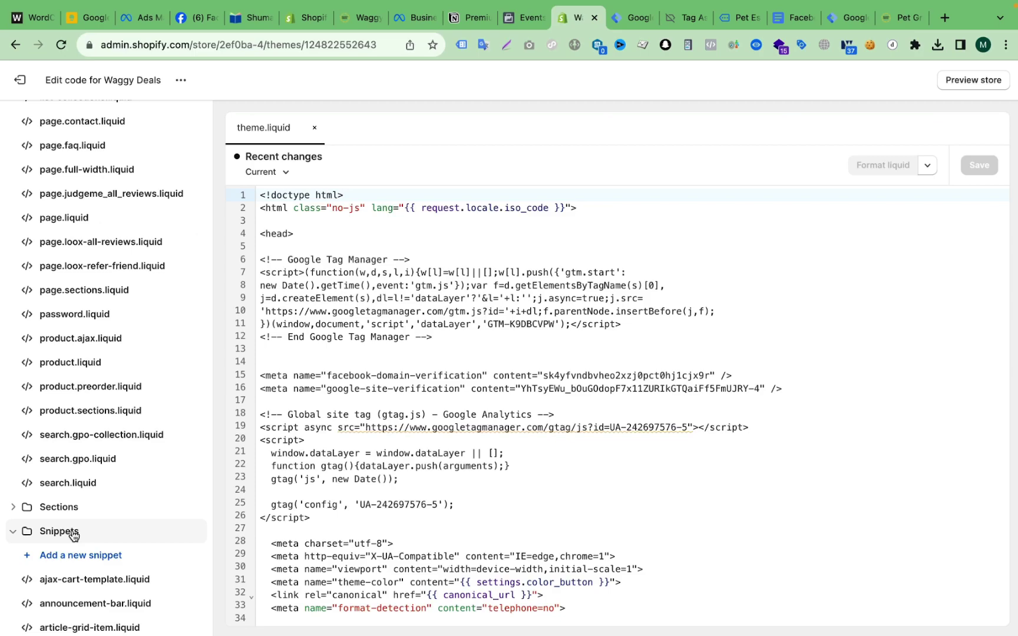
scroll(72, 589, down, 5)
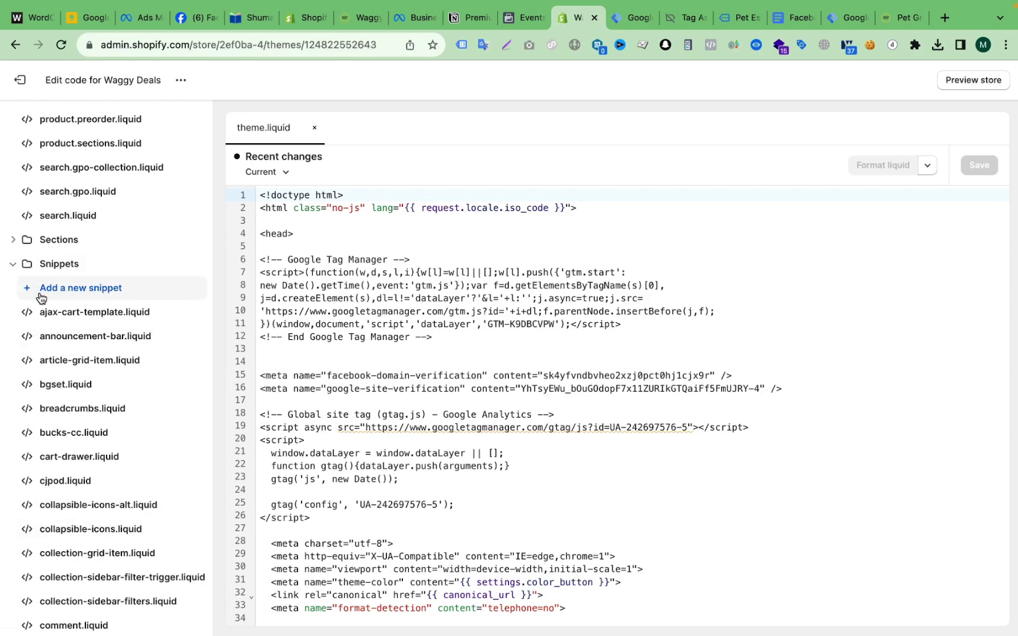
click(68, 291)
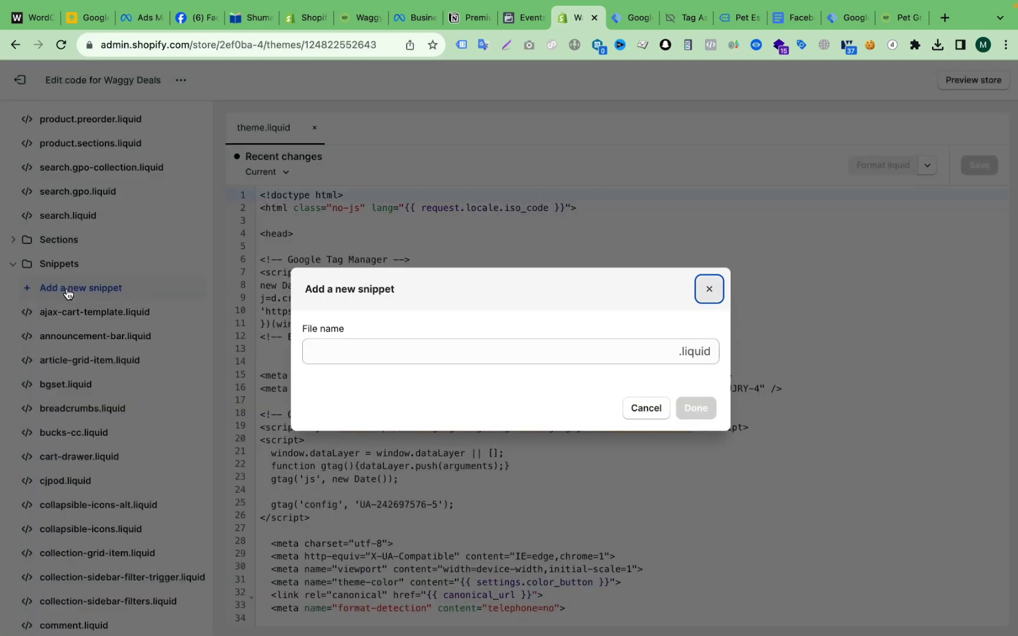
click(413, 353)
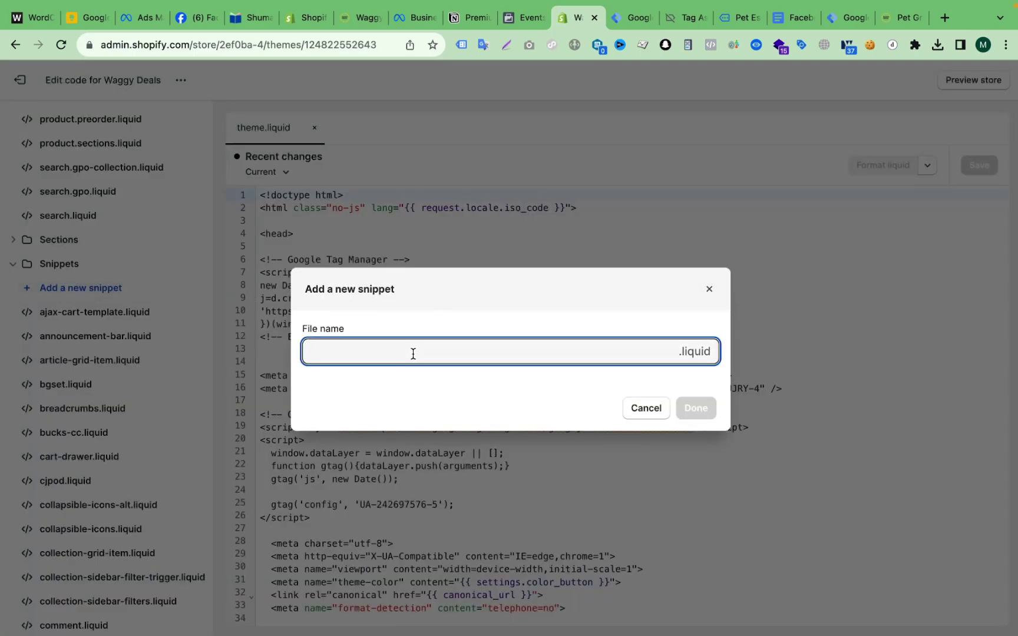
key(super+v)
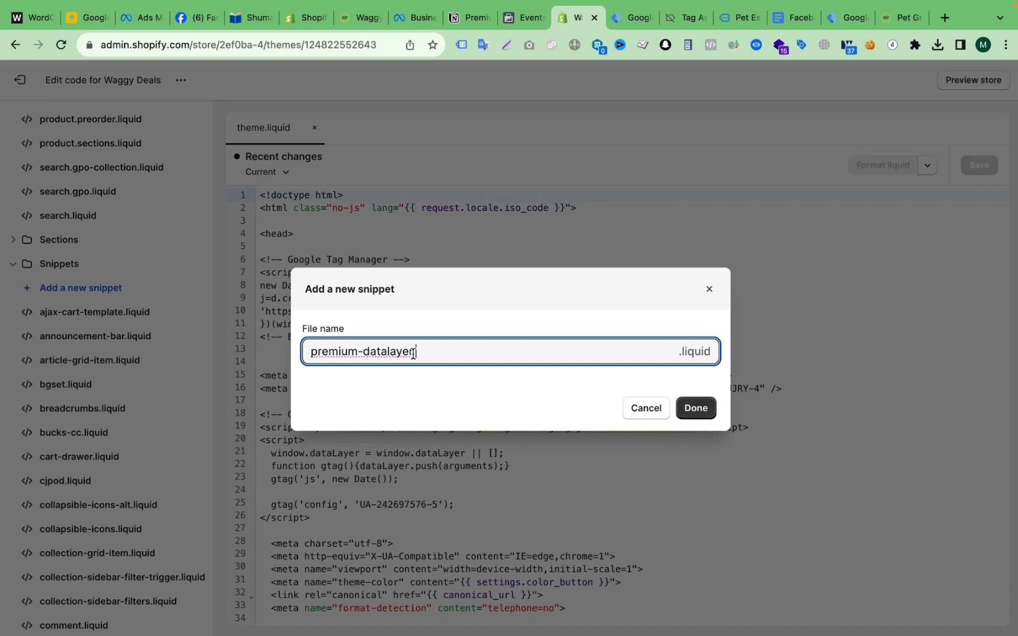
double_click(332, 352)
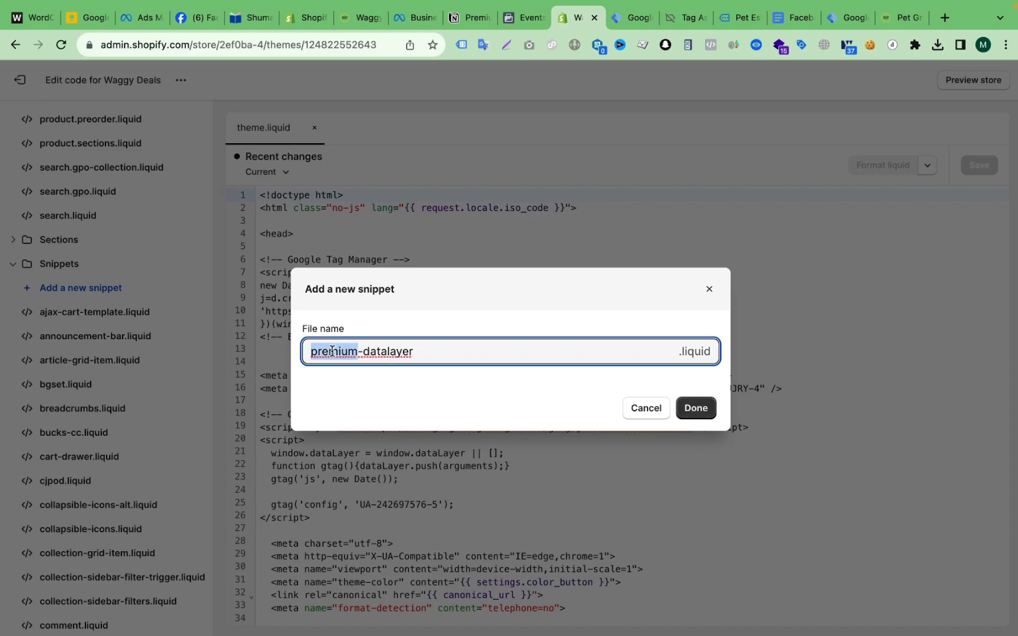
double_click(378, 351)
click(509, 358)
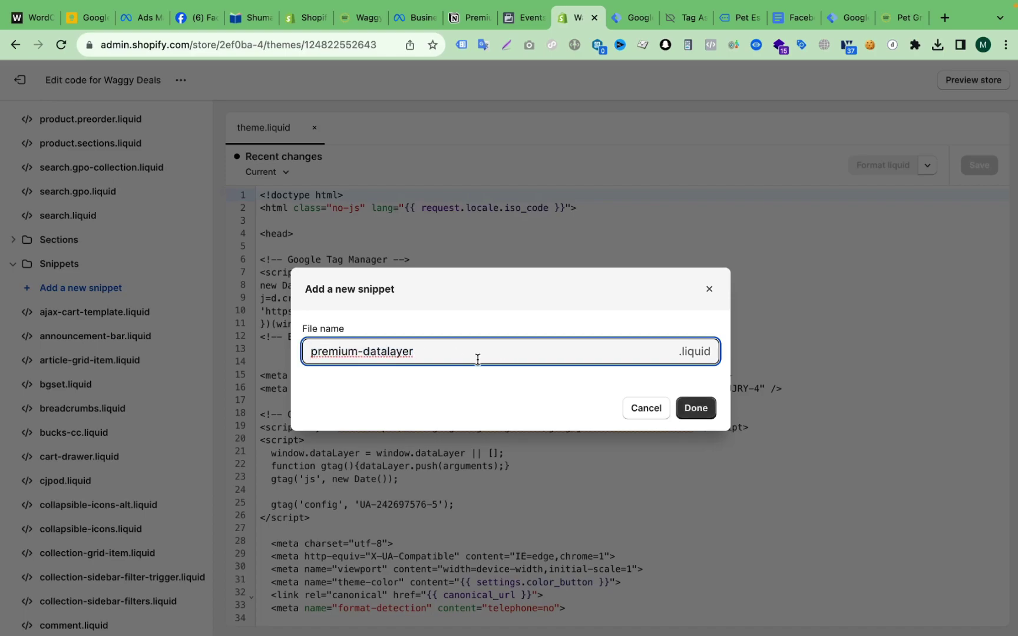
key(BackSpace)
click(699, 408)
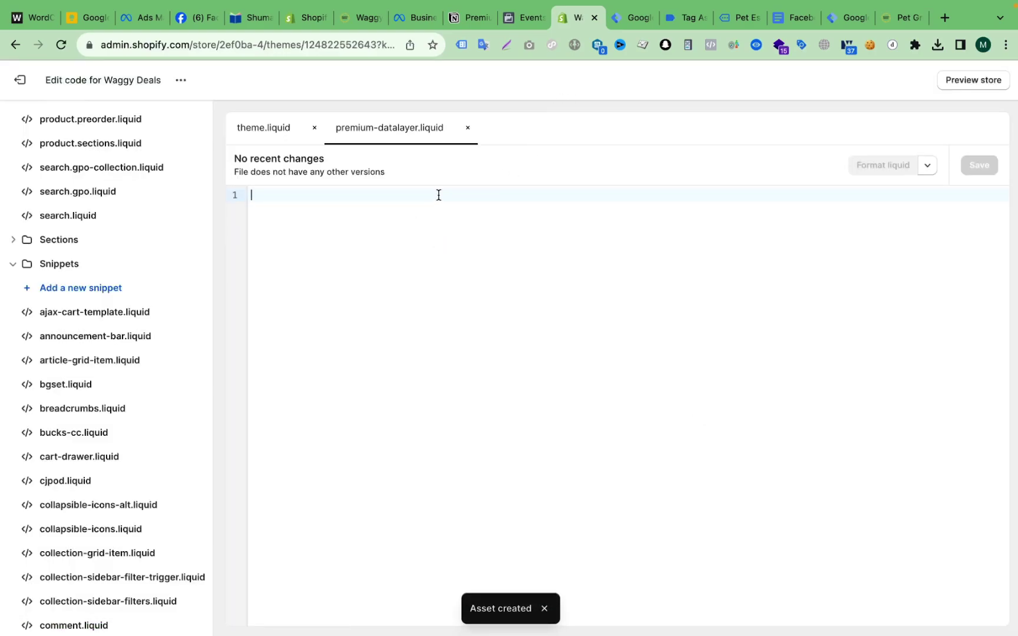
Copy the whole data-layer script from the Notion guide
click(462, 18)
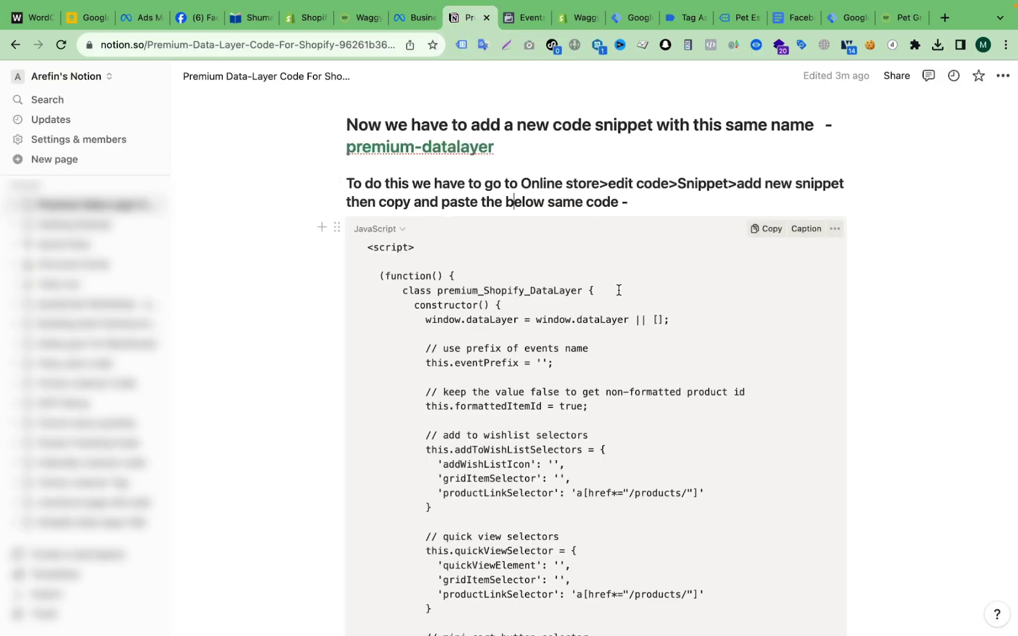
click(772, 230)
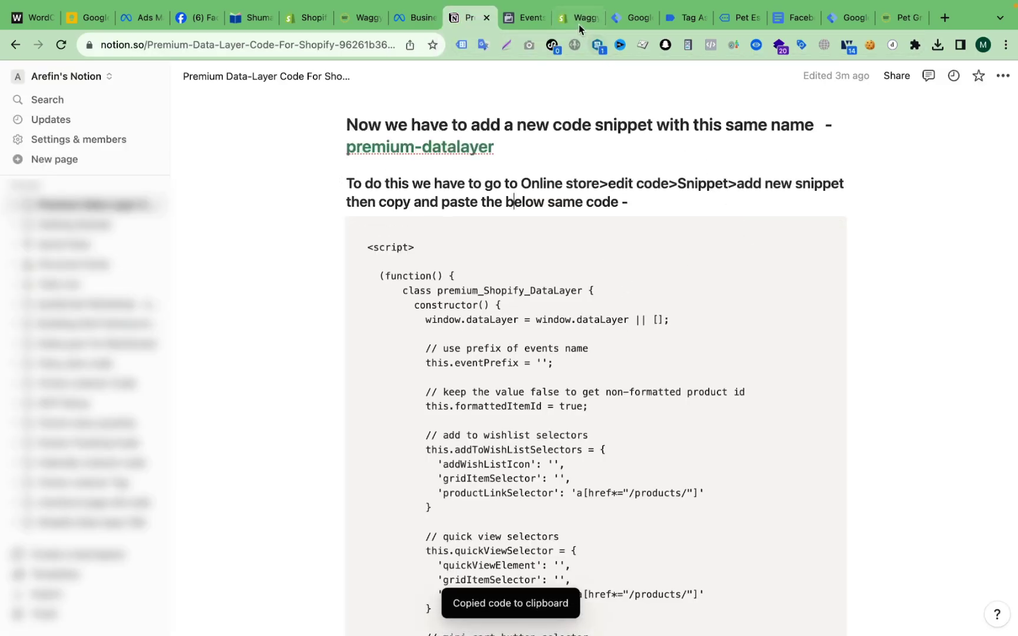
scroll(592, 254, down, 1)
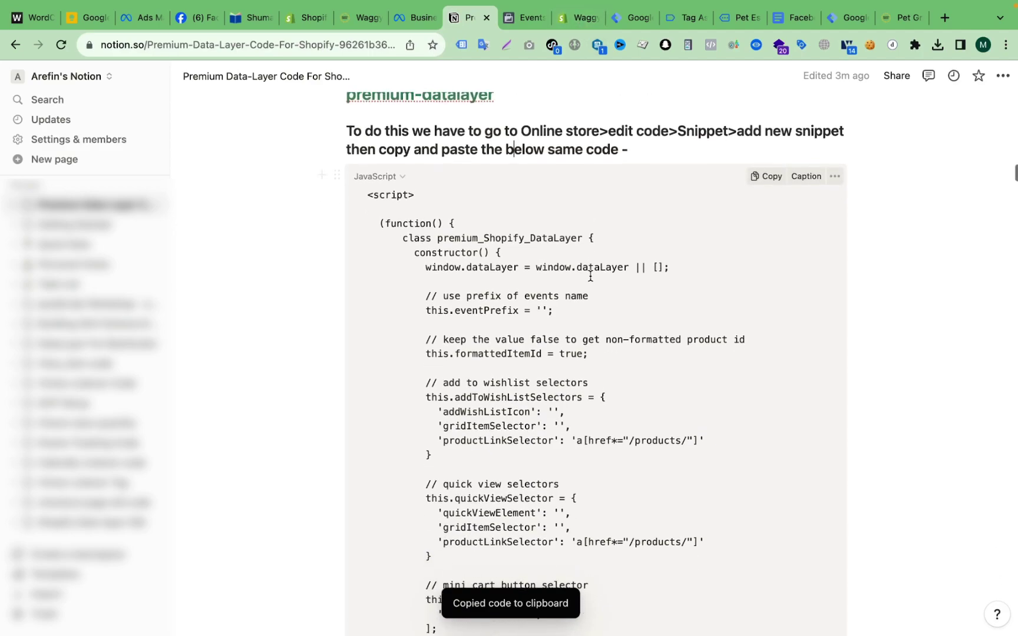
click(581, 18)
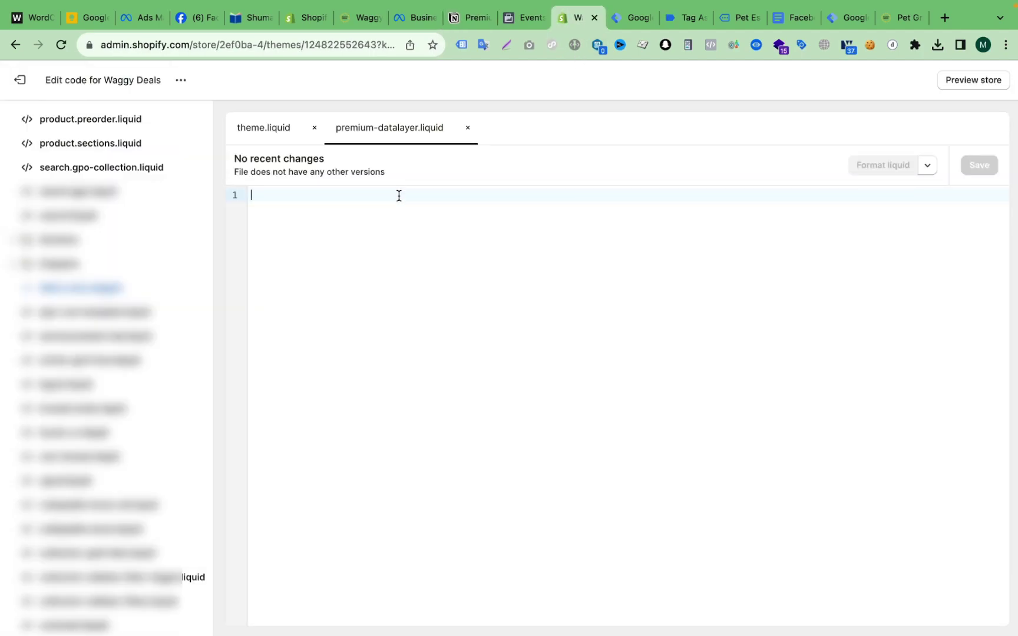
Paste the 880-line data-layer script into premium-datalayer.liquid and save it
key(ctrl+v)
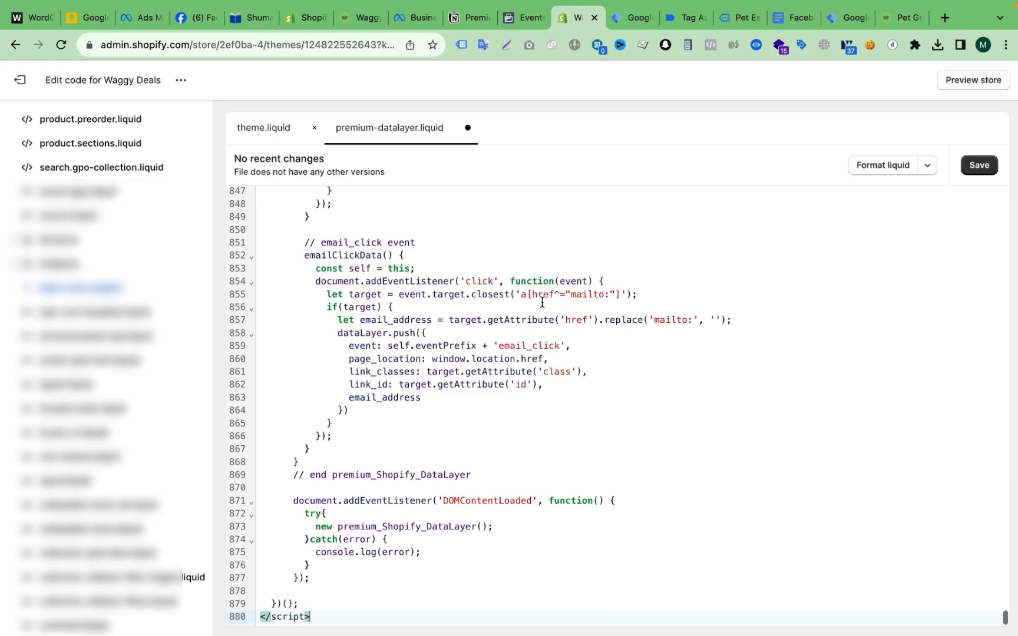
scroll(553, 294, up, 5)
scroll(552, 294, up, 20)
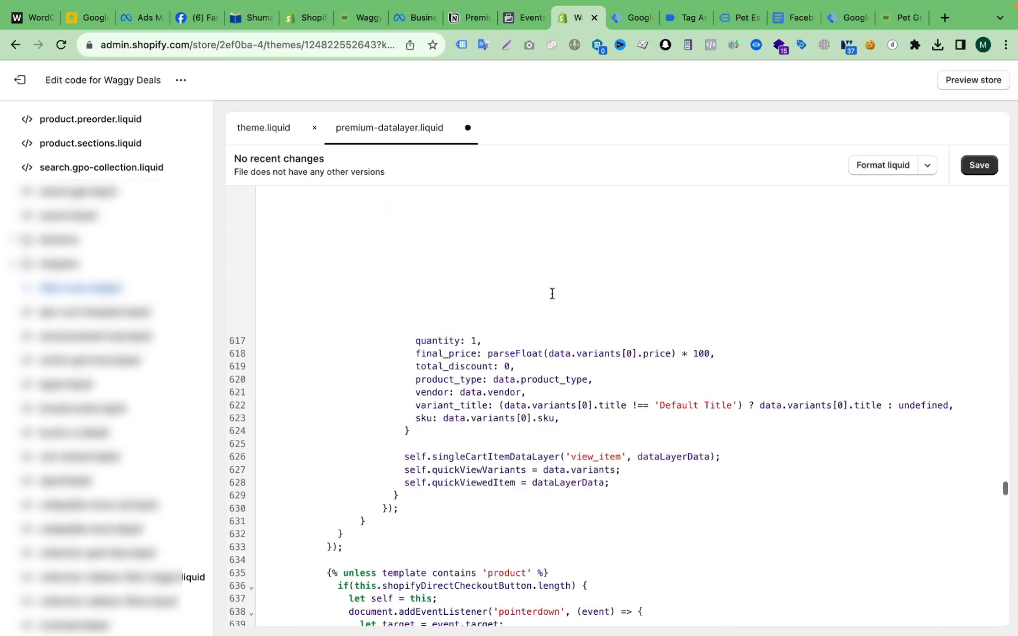
scroll(552, 293, up, 20)
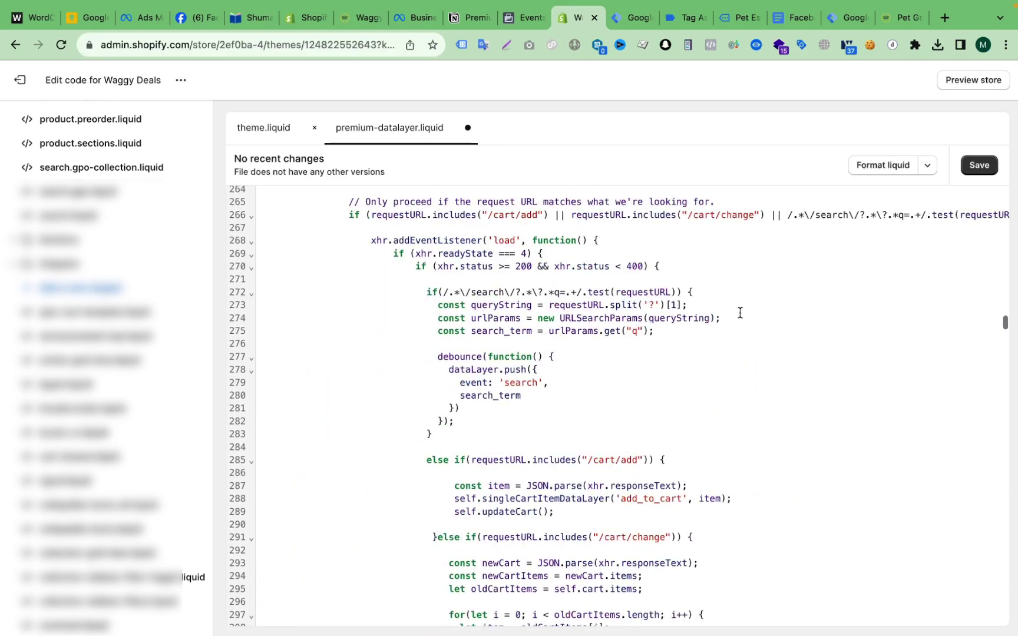
scroll(740, 313, up, 15)
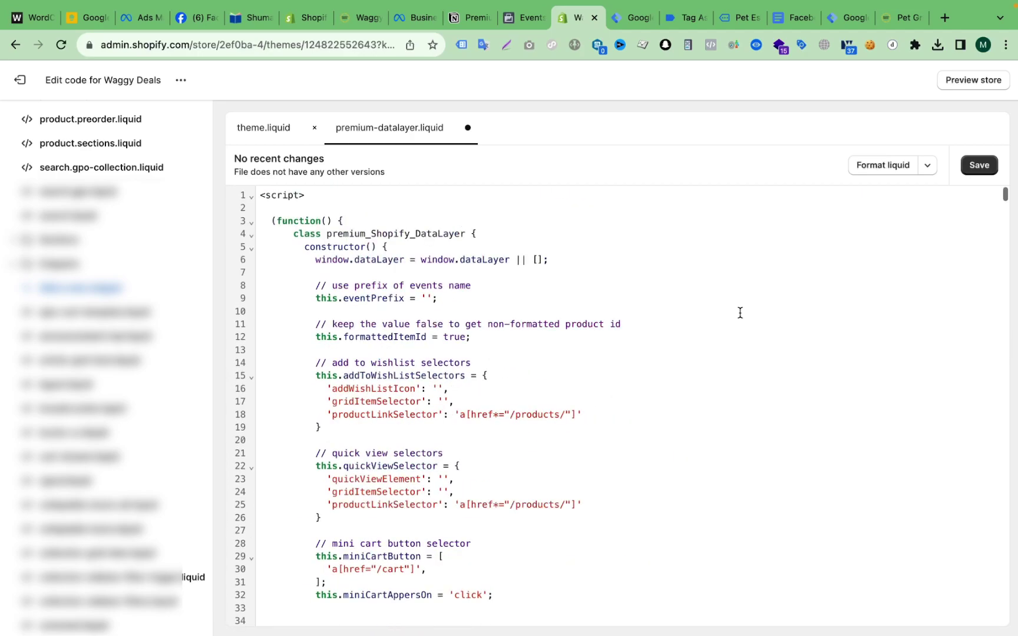
click(980, 166)
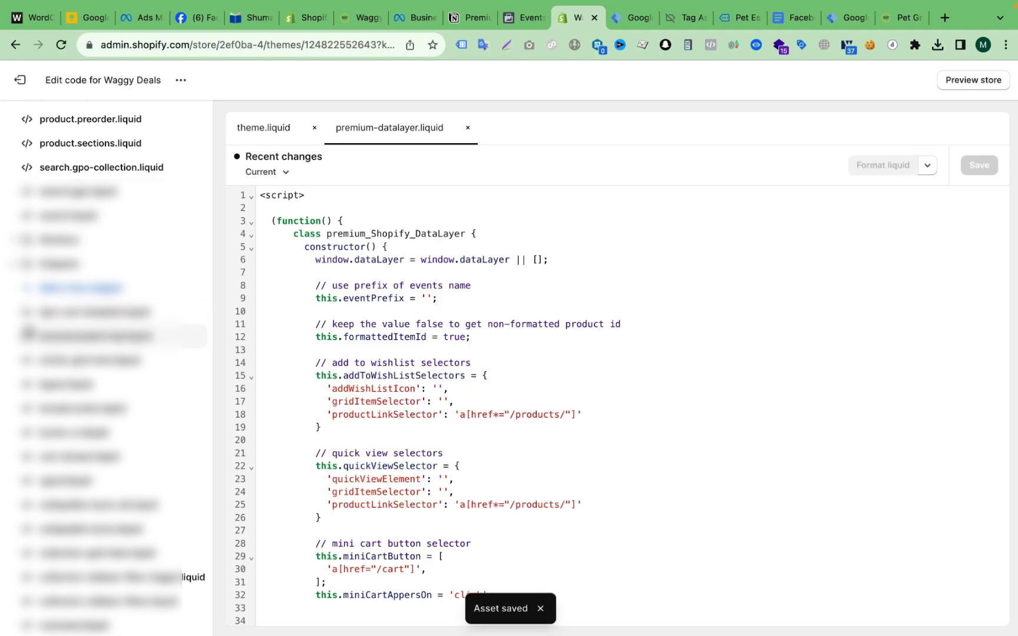
scroll(28, 334, up, 5)
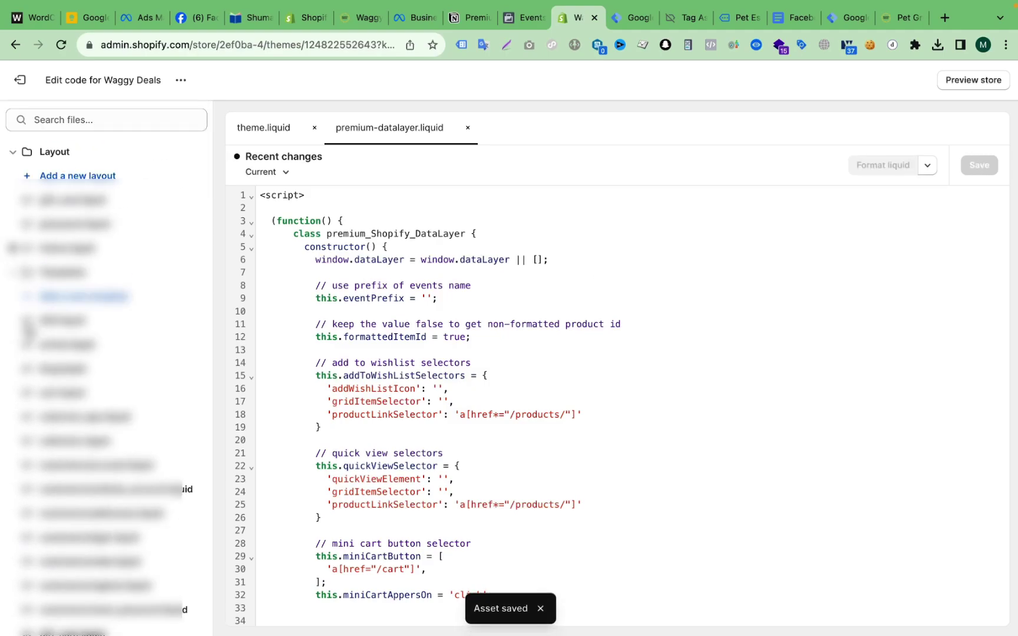
Copy the {% include 'premium-datalayer' %} line from the guide's theme.liquid step
click(468, 18)
scroll(564, 334, down, 10)
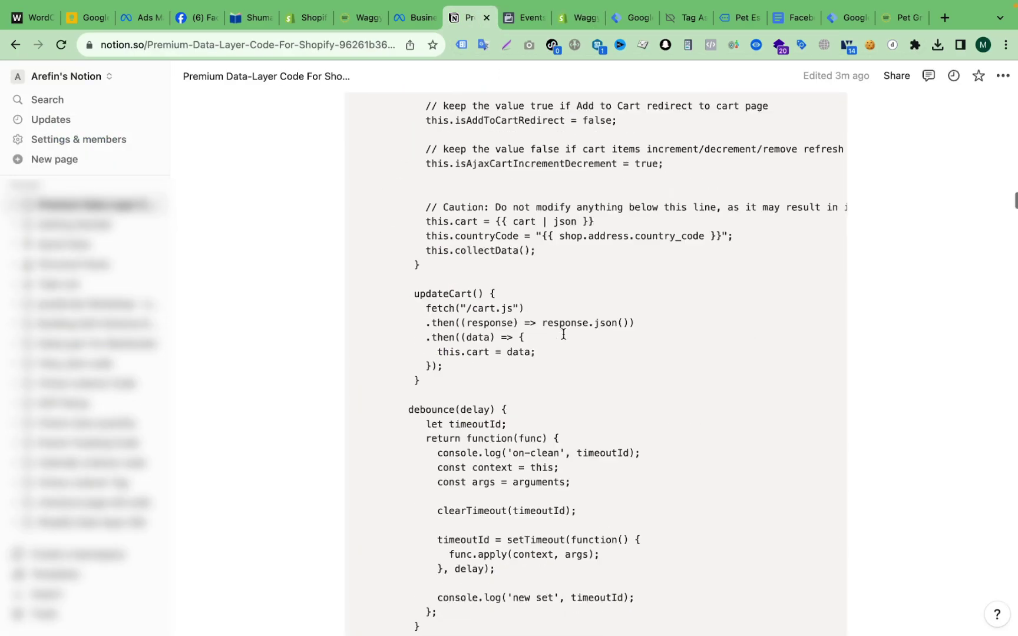
scroll(564, 334, down, 20)
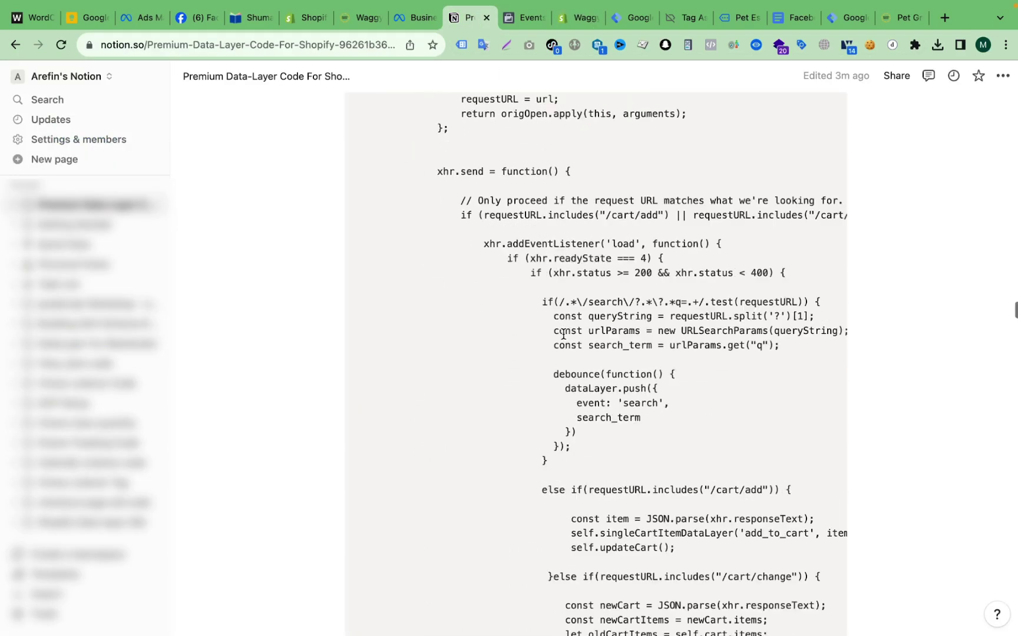
scroll(564, 334, down, 20)
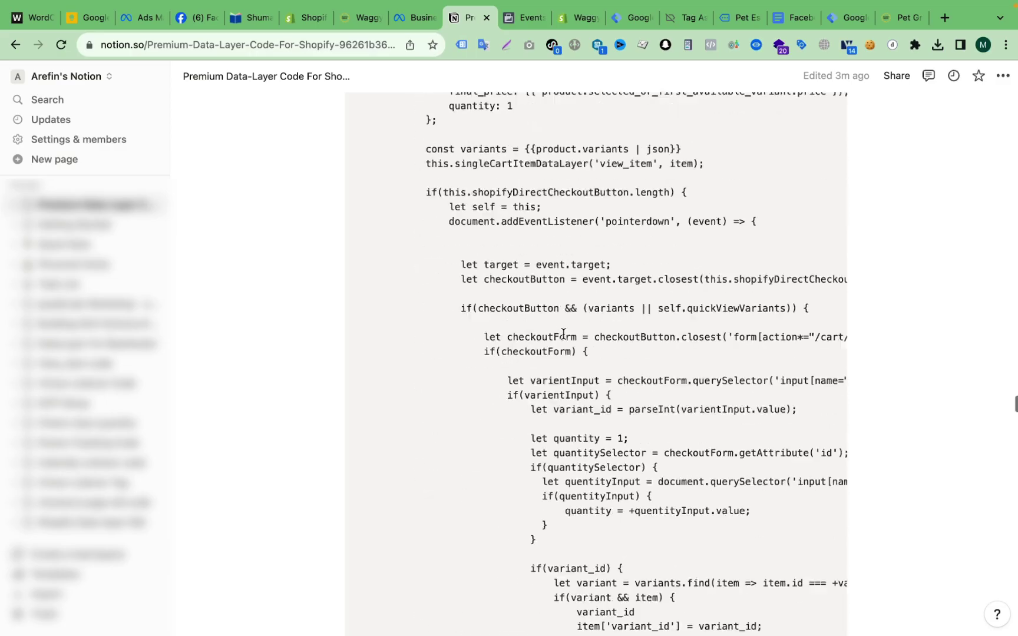
scroll(564, 334, down, 20)
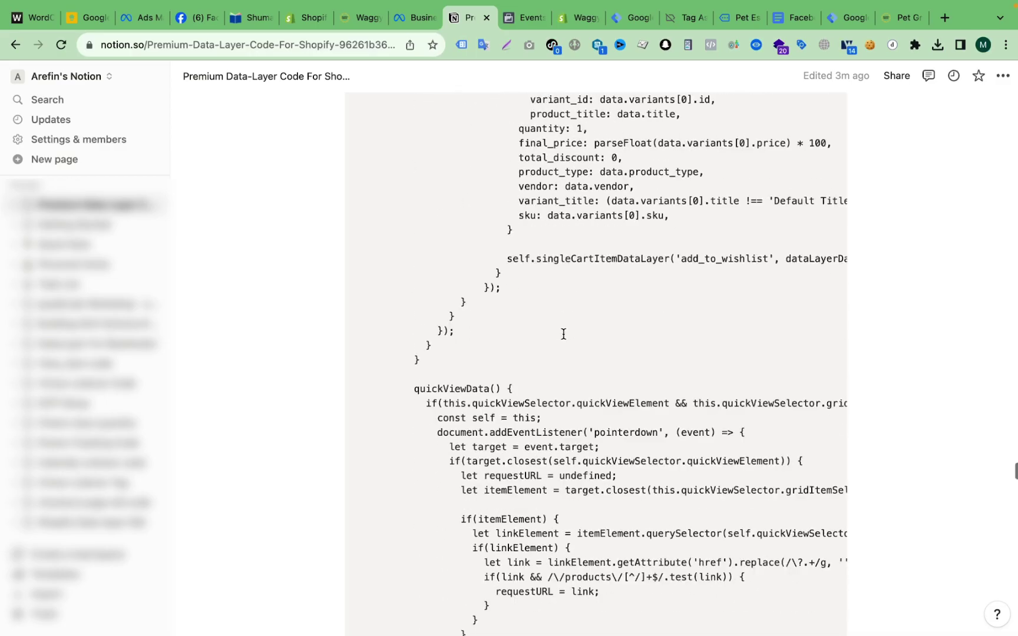
scroll(564, 334, down, 20)
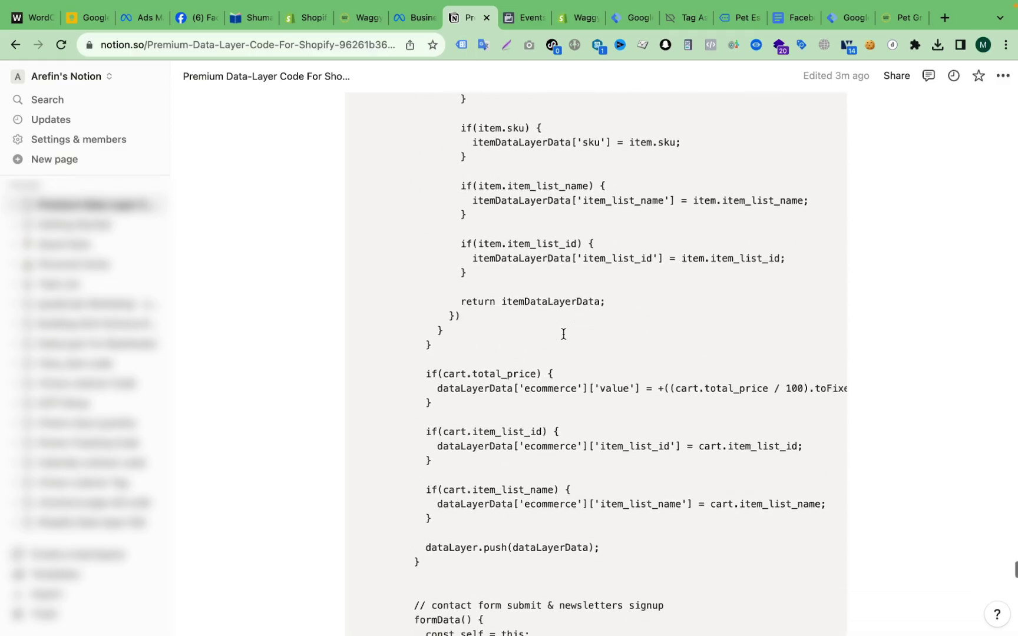
scroll(564, 334, down, 15)
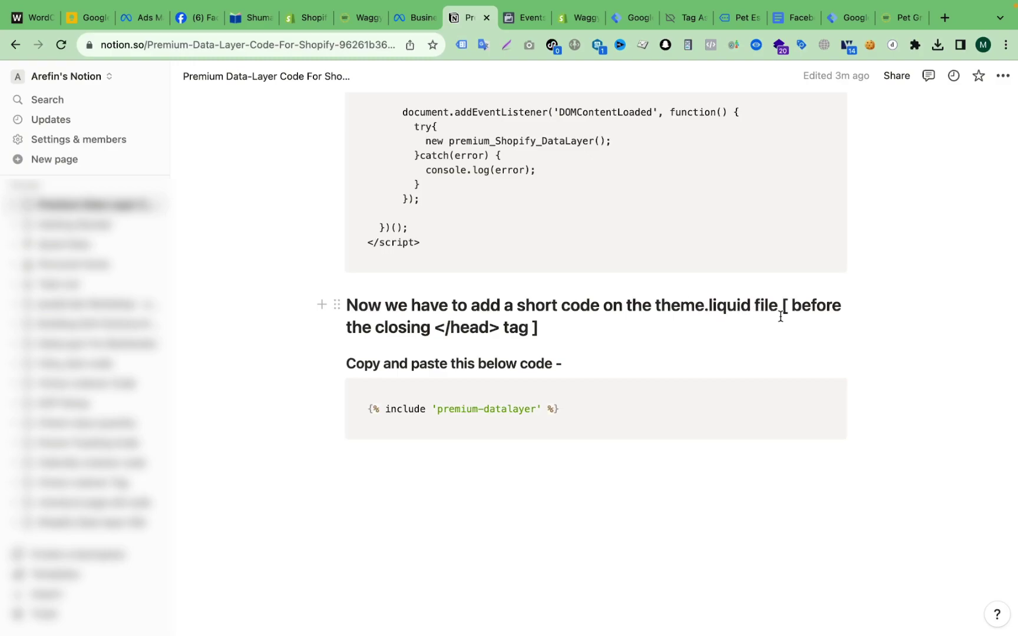
double_click(466, 330)
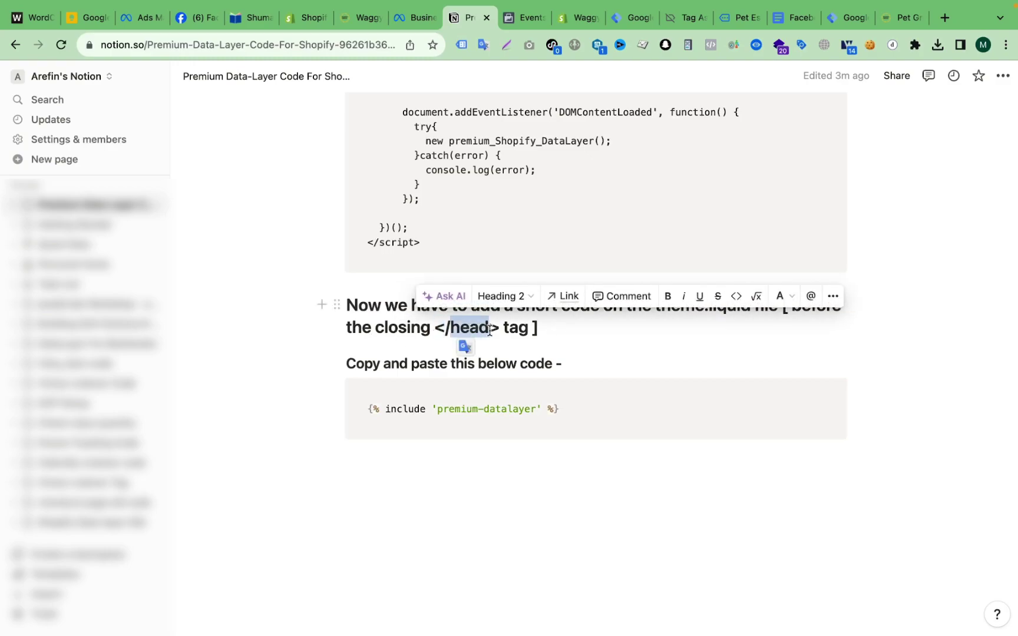
triple_click(485, 409)
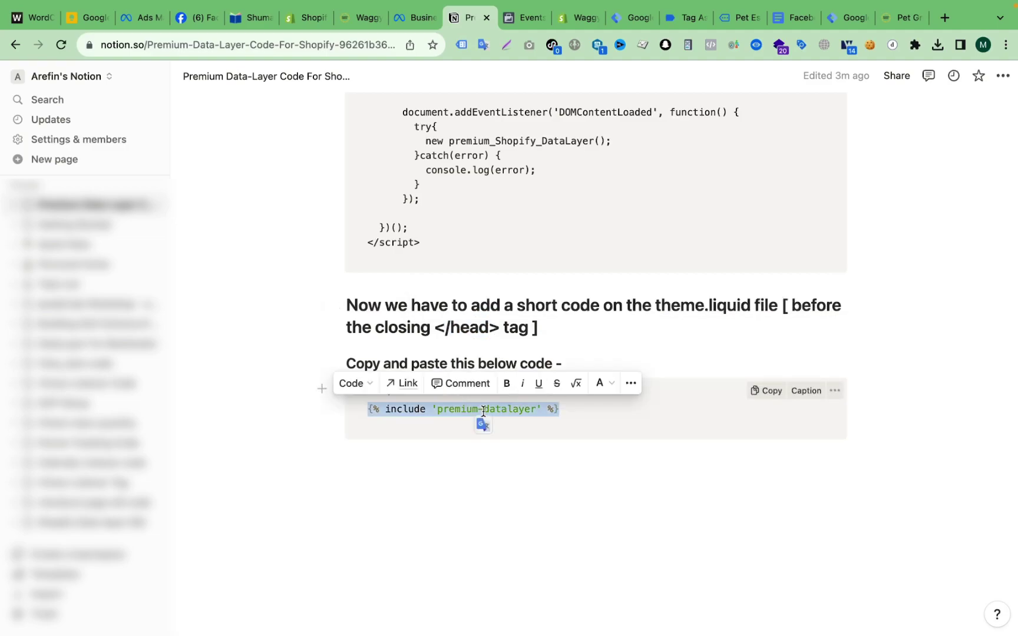
click(618, 418)
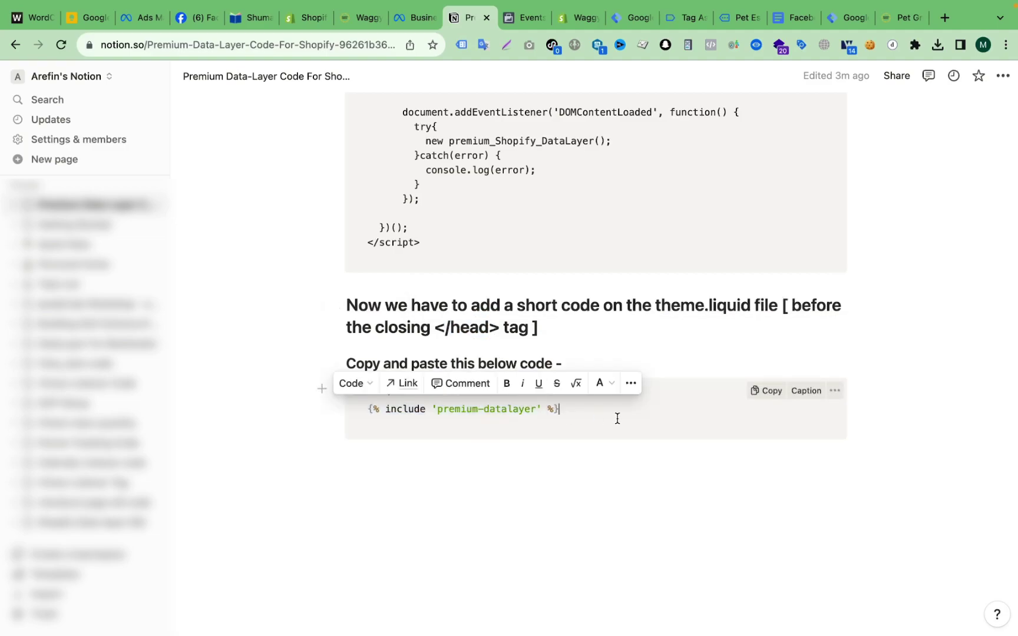
click(768, 392)
click(576, 18)
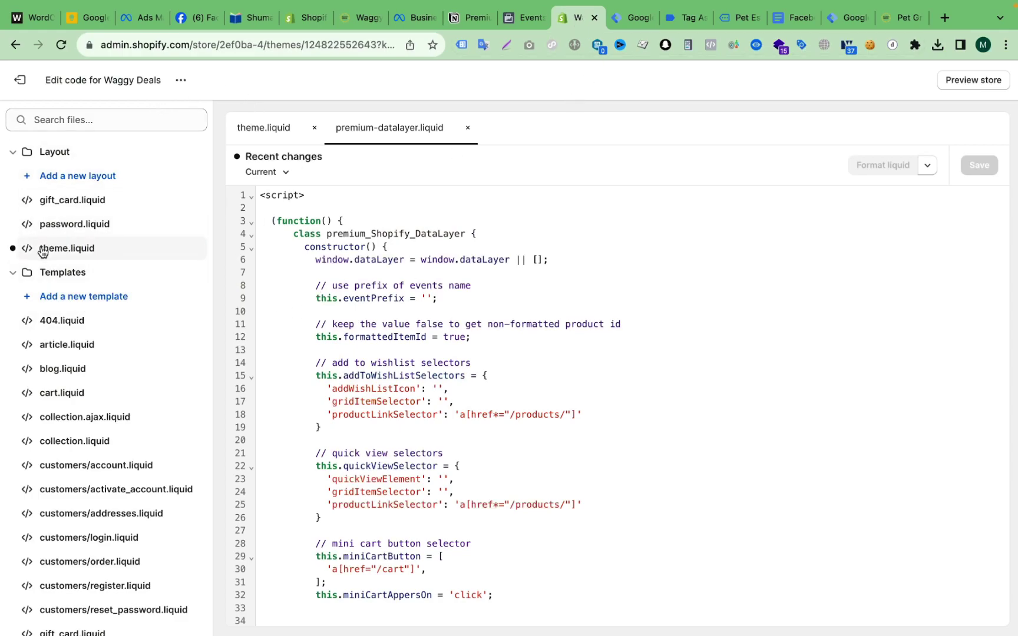
Open theme.liquid in the code editor and search it for 'head'
click(103, 250)
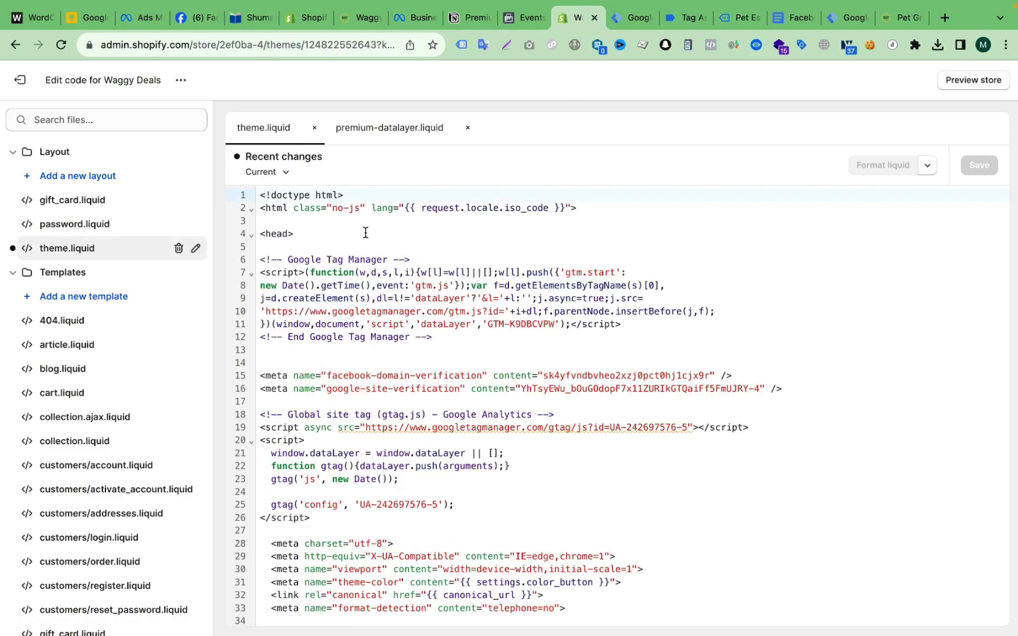
scroll(366, 234, down, 5)
scroll(433, 423, down, 5)
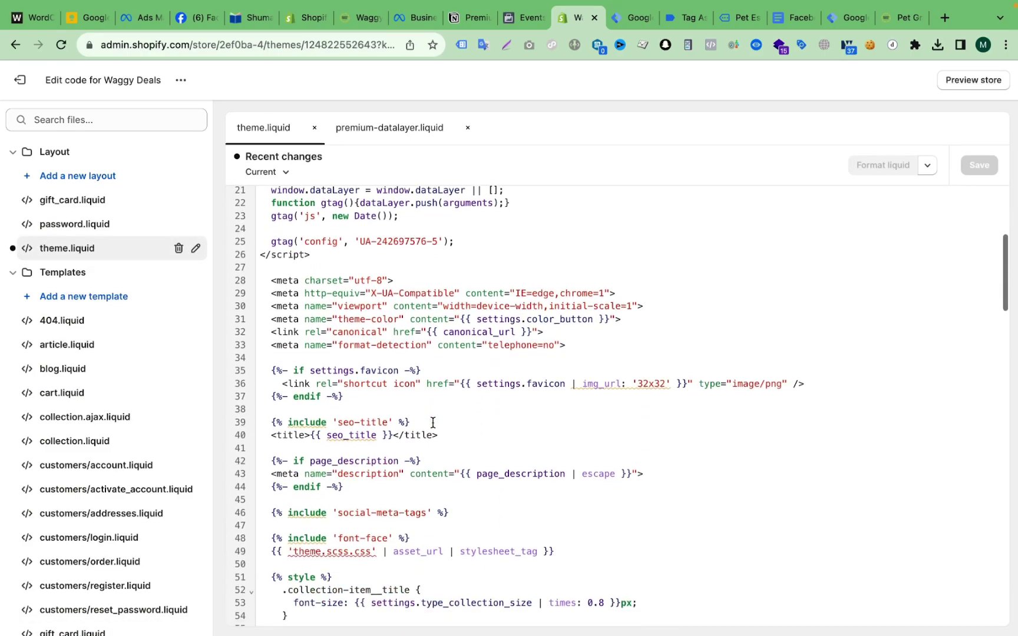
scroll(433, 422, up, 10)
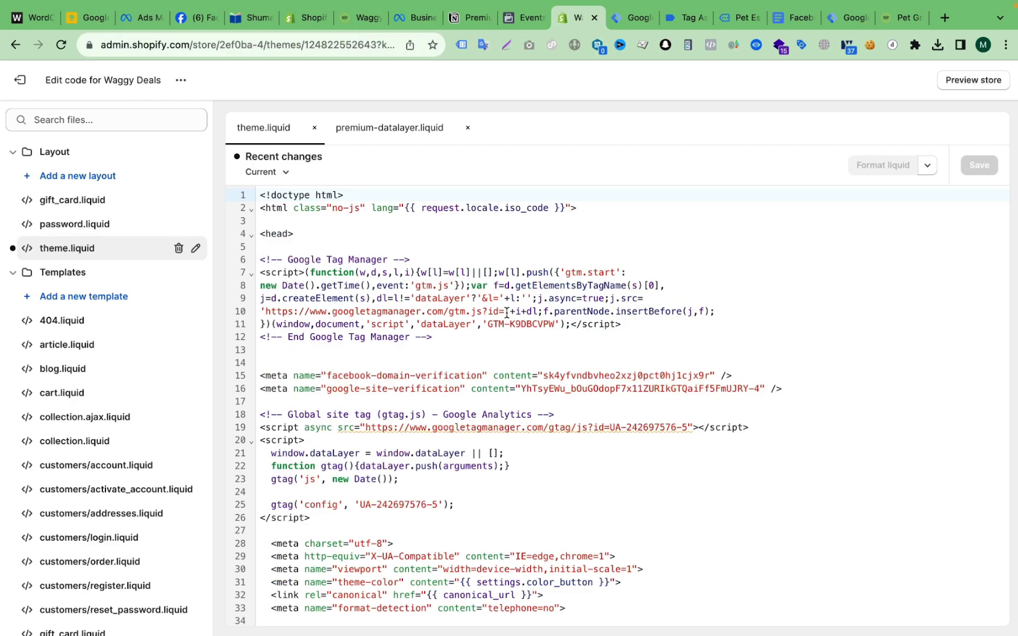
key(ctrl+f)
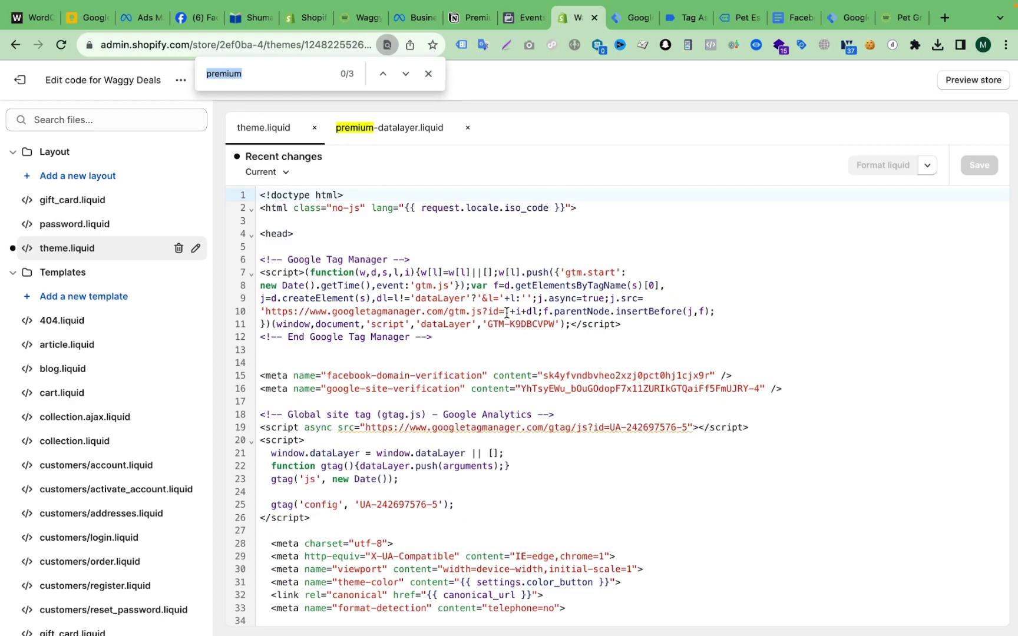
text(</)
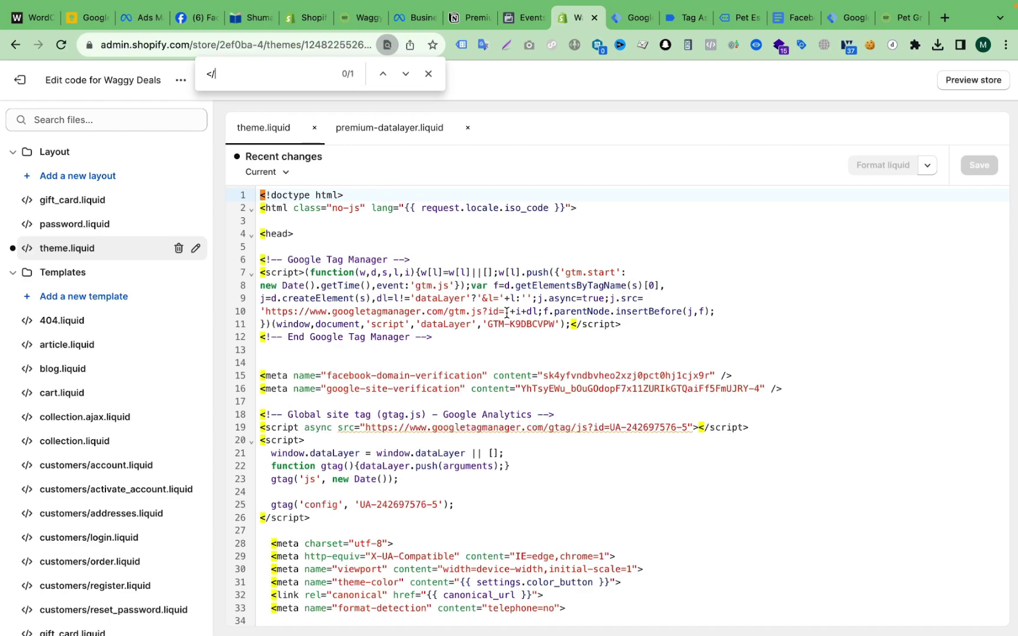
text(head)
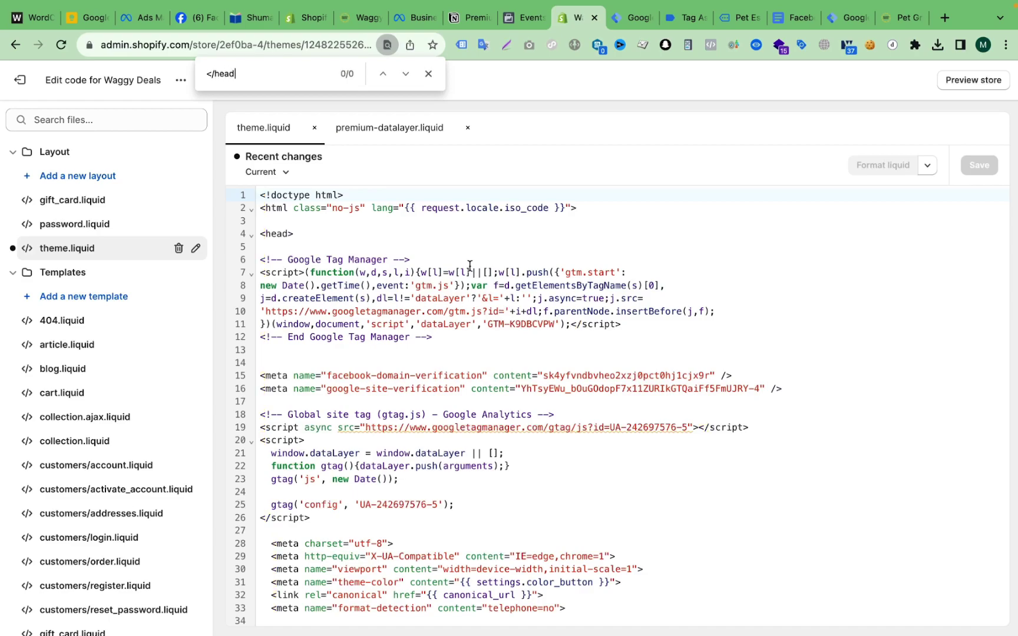
key(BackSpace)
key(BackSpace)
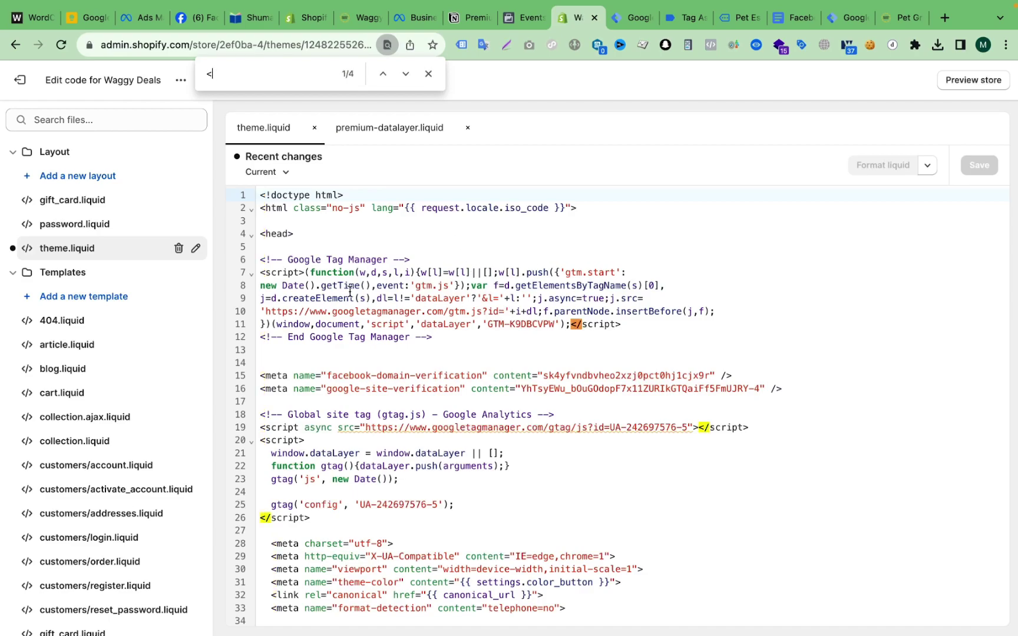
text(head)
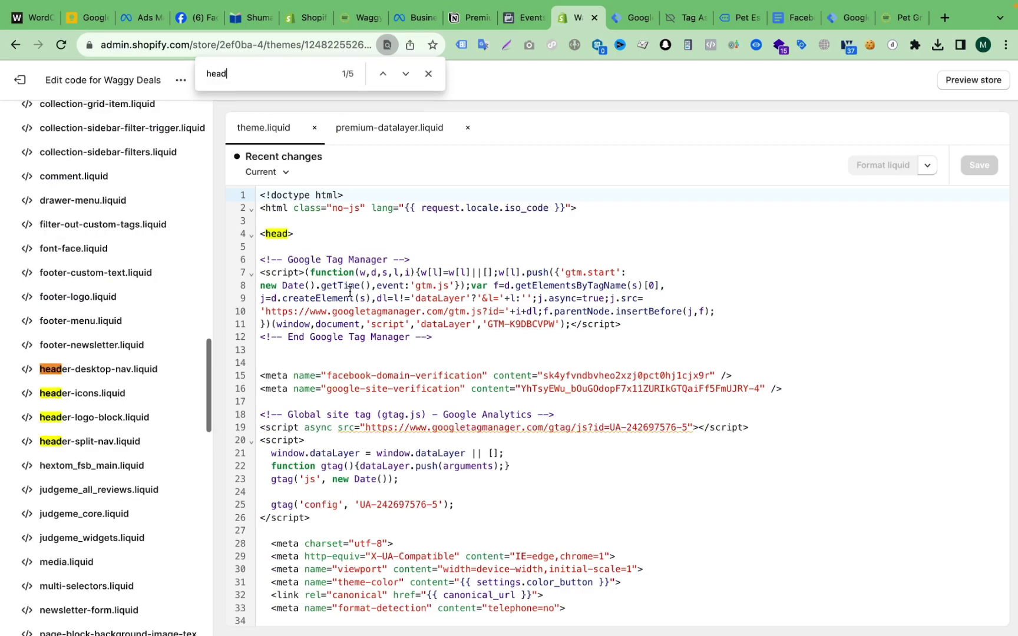
Close the search and select the closing </head> tag on line 117
triple_click(279, 230)
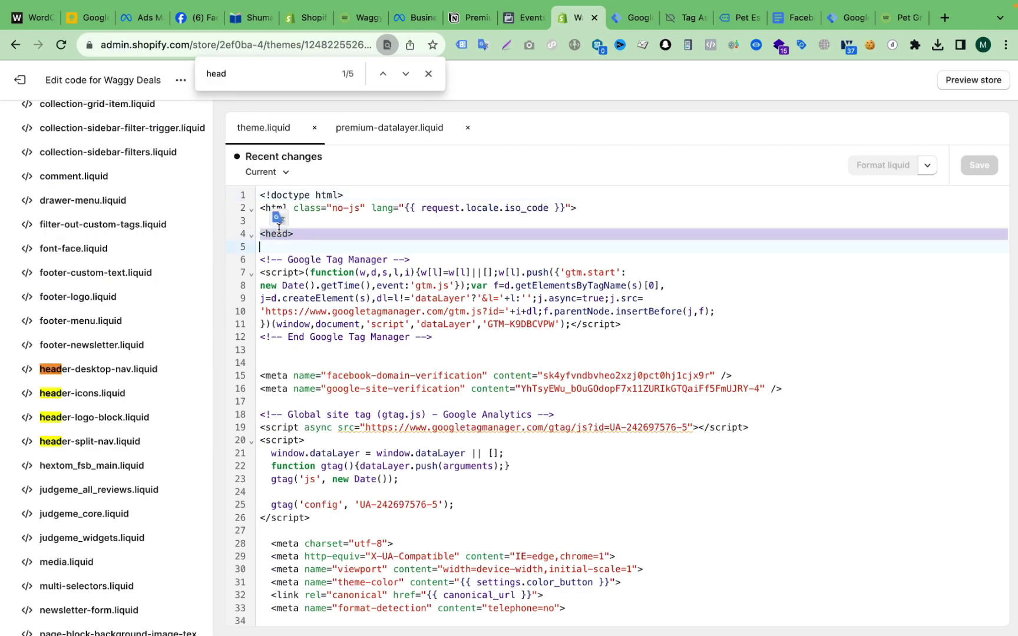
click(342, 233)
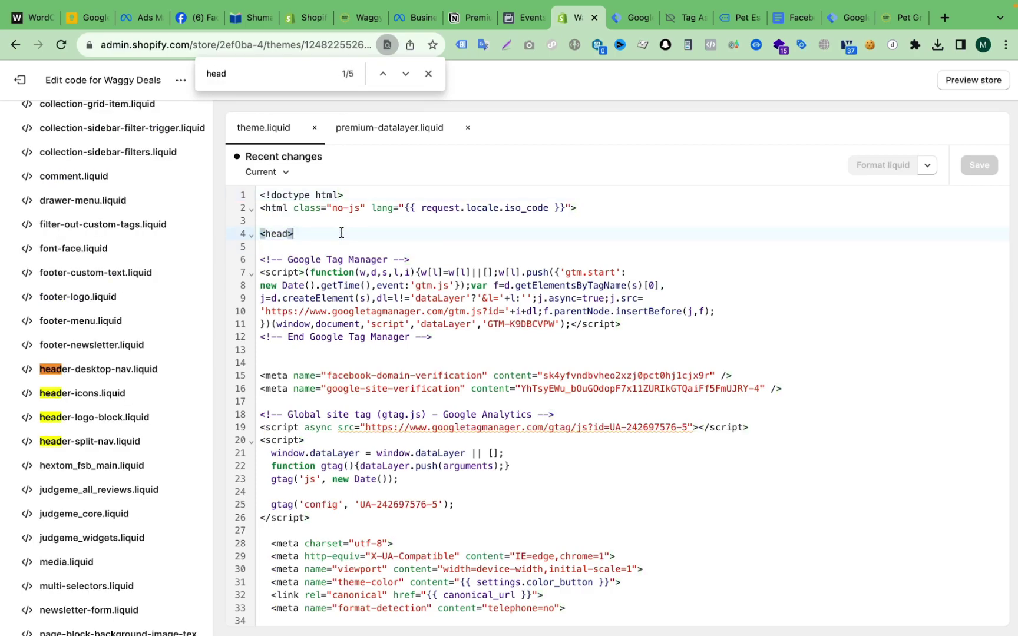
click(429, 74)
scroll(444, 311, down, 8)
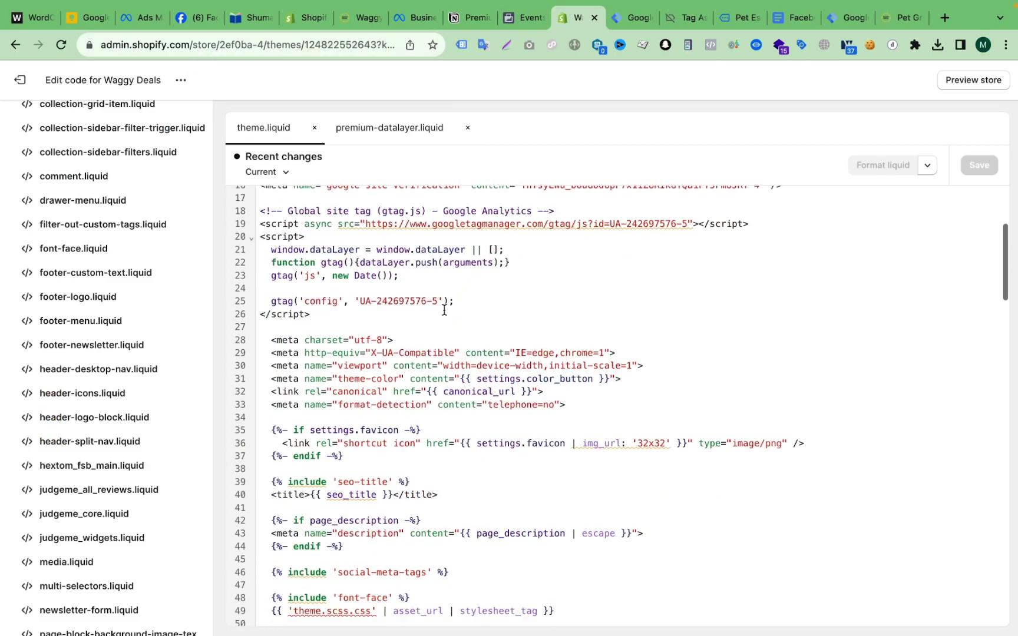
scroll(444, 310, down, 10)
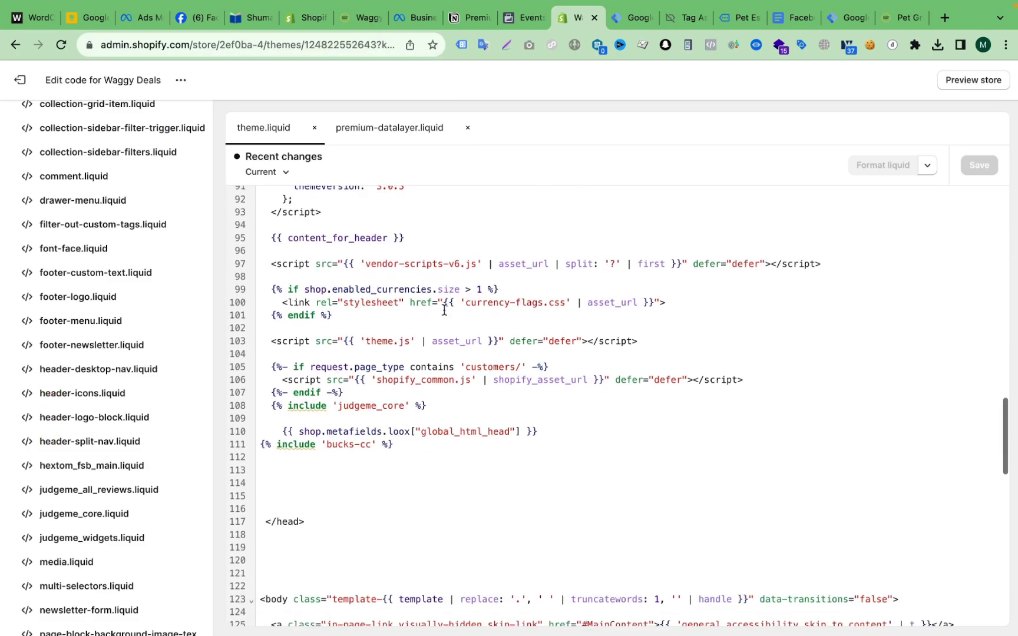
triple_click(297, 402)
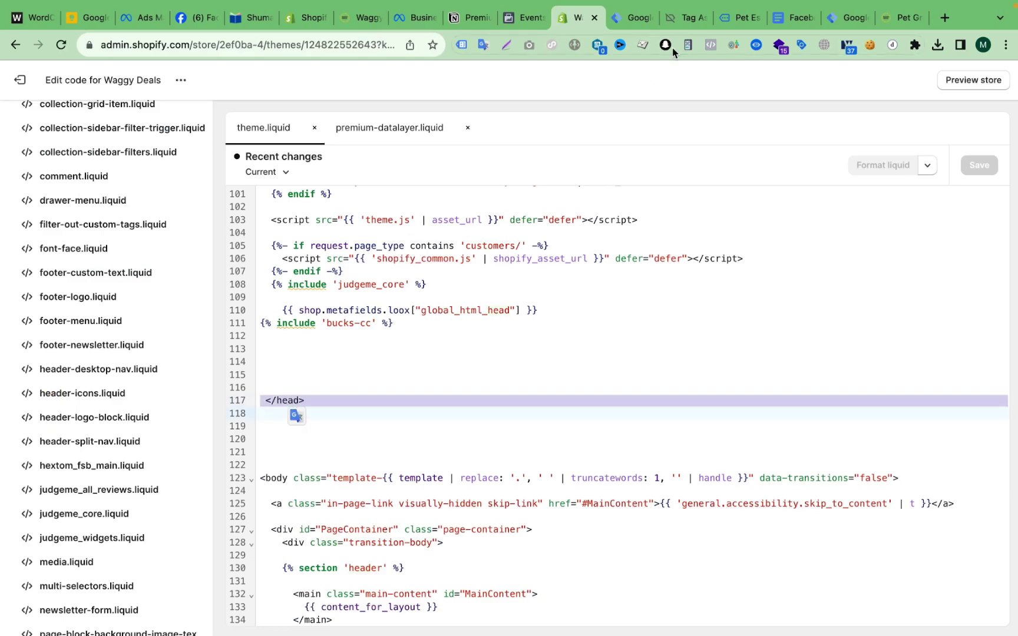
Paste {% include 'premium-datalayer' %} on the empty line above </head> and fix its indent
click(306, 362)
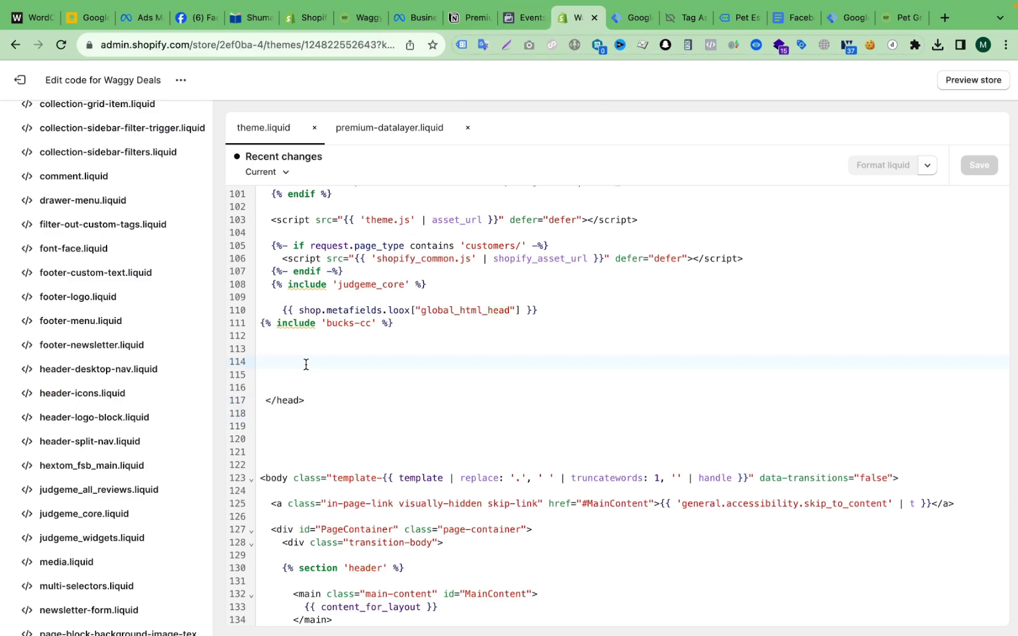
click(274, 402)
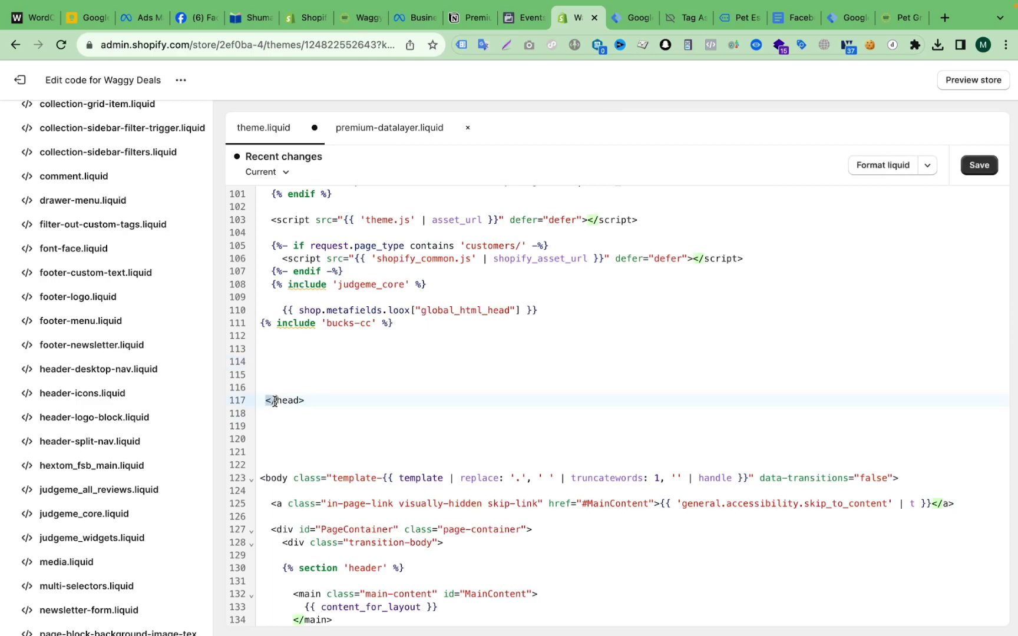
triple_click(282, 401)
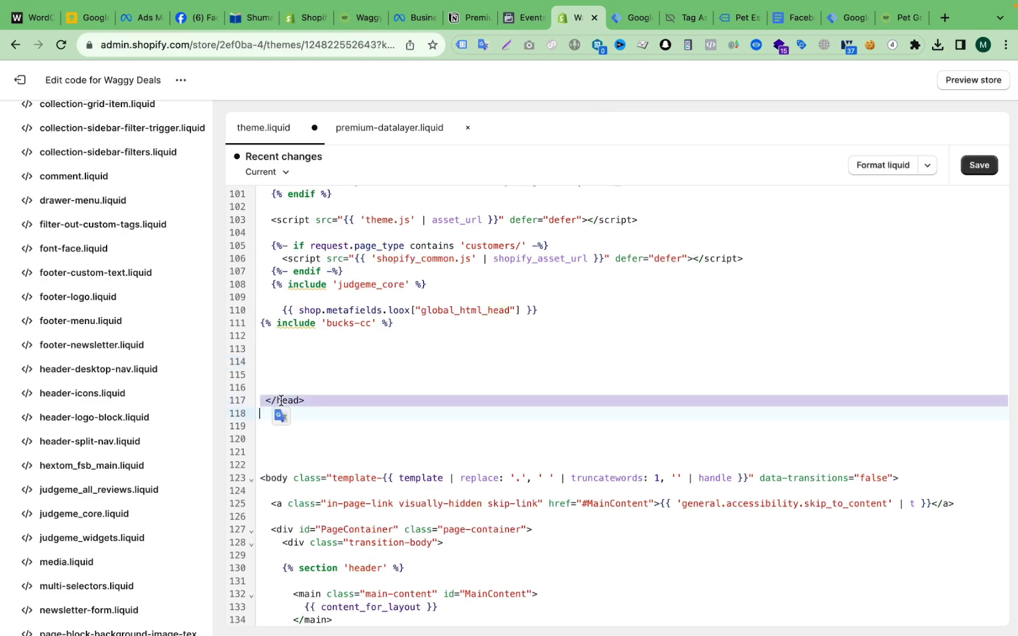
click(303, 372)
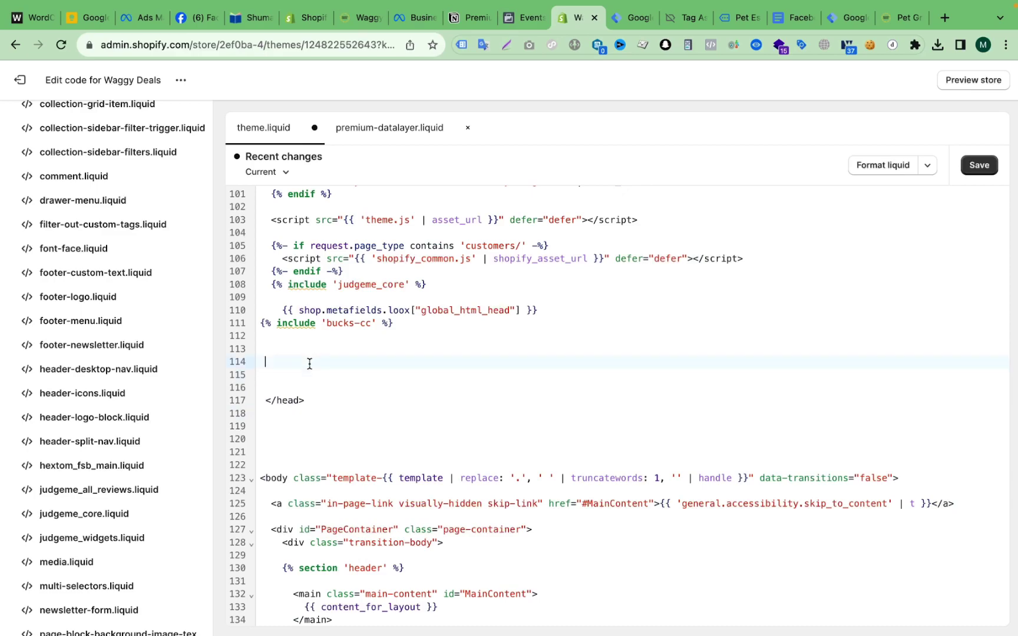
text({% include 'premium-datalayer' %})
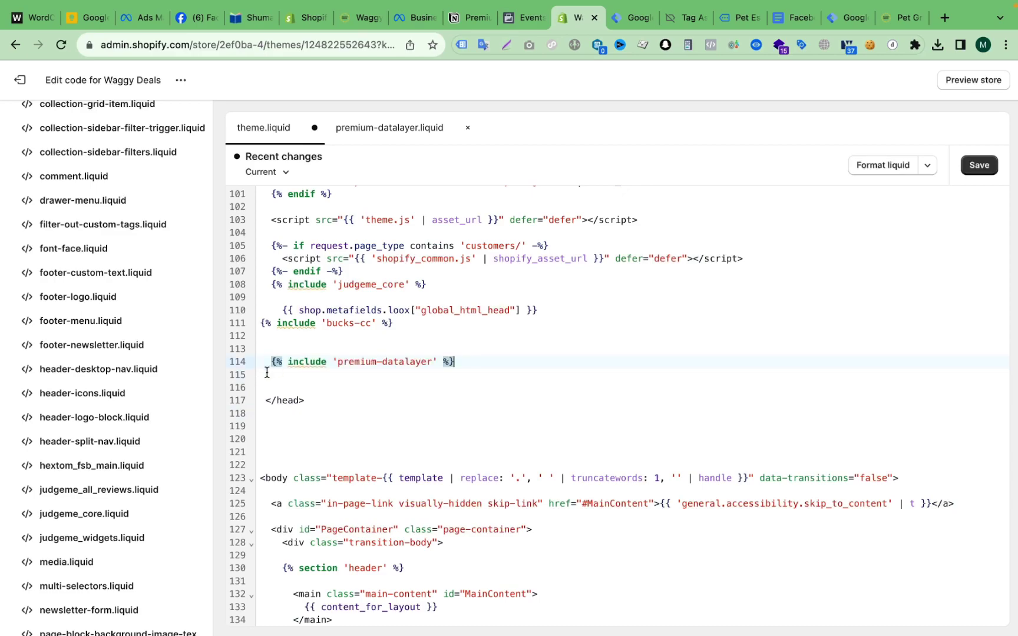
key(BackSpace)
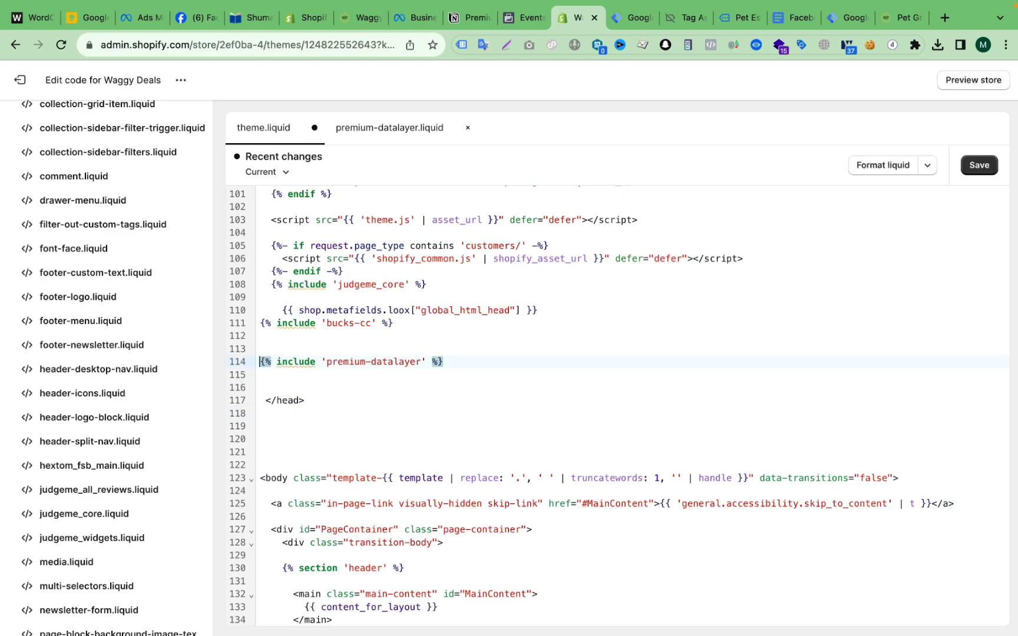
Save theme.liquid and return to the Tag Manager workspace
scroll(698, 360, up, 1)
scroll(698, 361, up, 6)
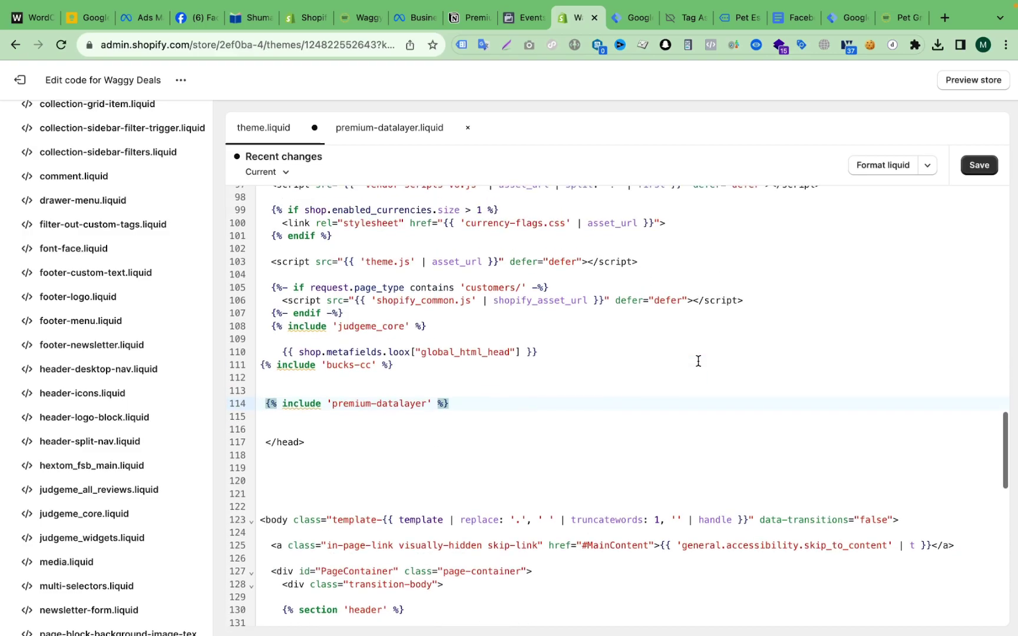
scroll(724, 368, up, 15)
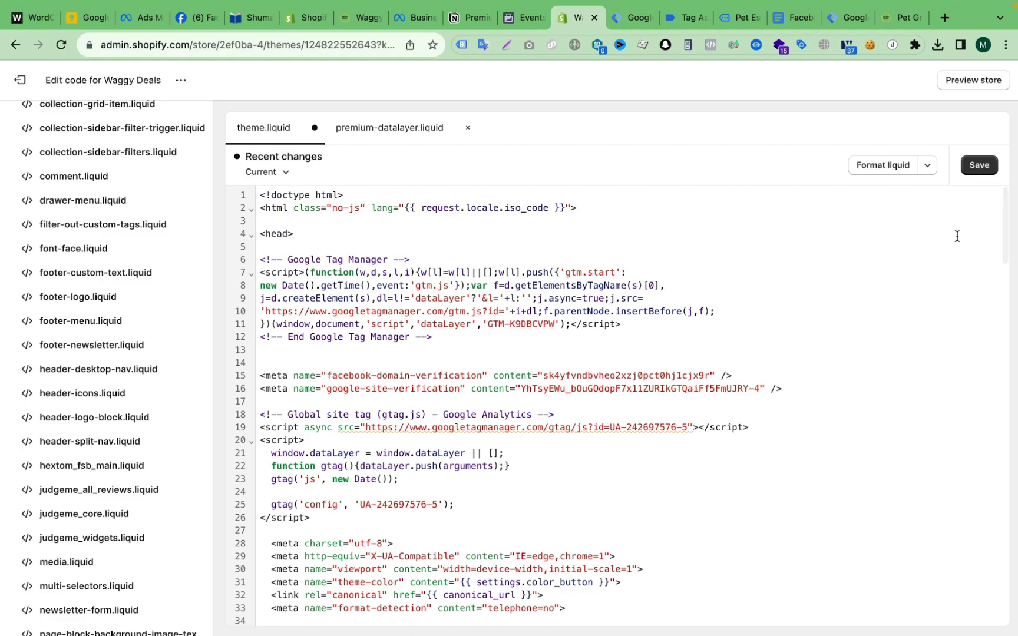
click(980, 166)
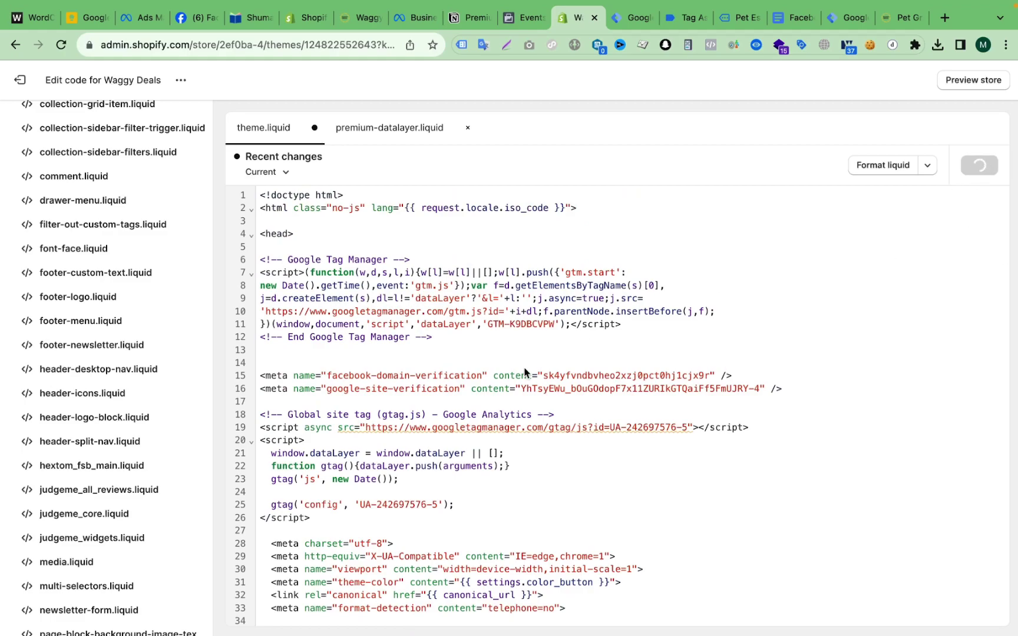
click(631, 18)
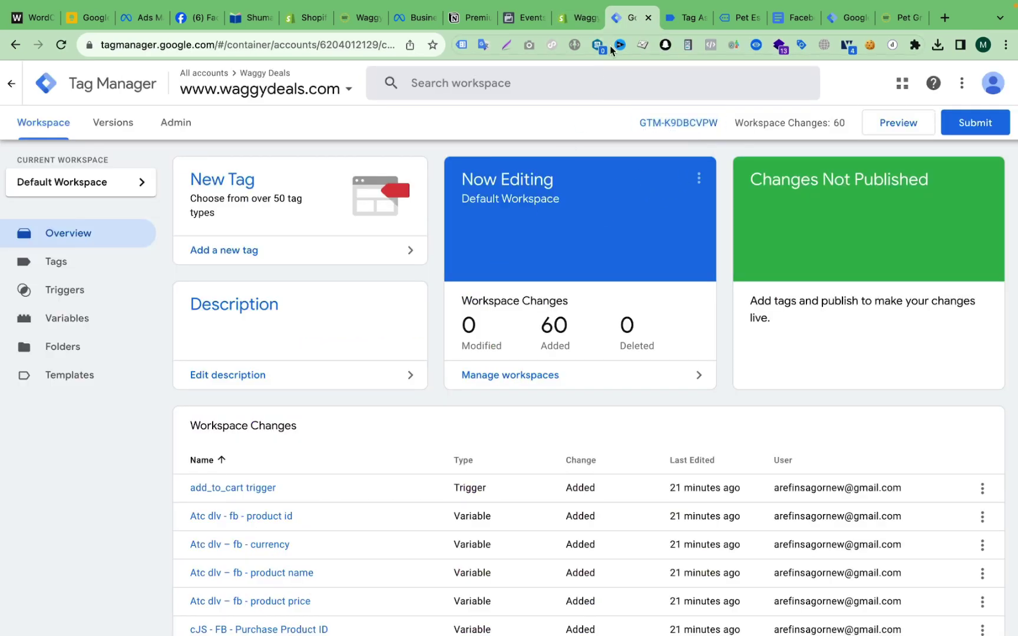
Copy the GTM-K9DBCVPW head installation snippet and return to Shopify's theme.liquid
click(572, 20)
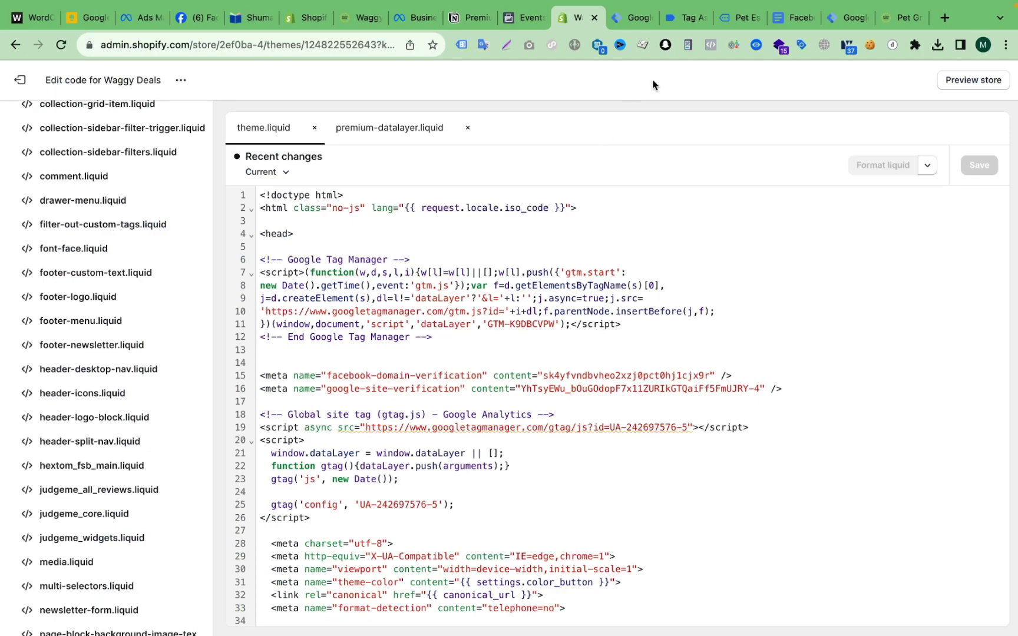
click(624, 18)
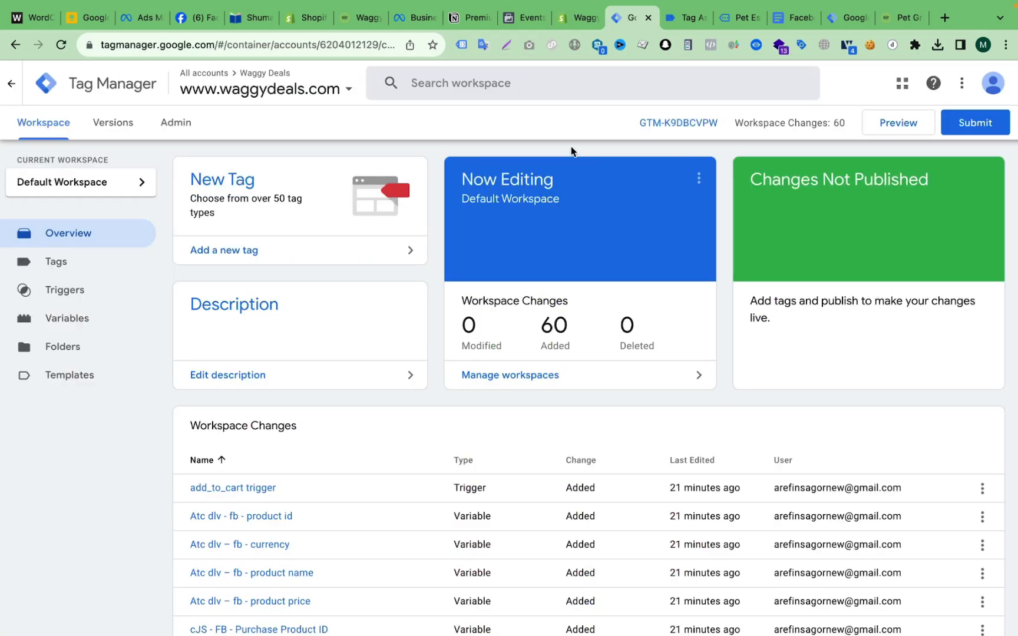
click(680, 123)
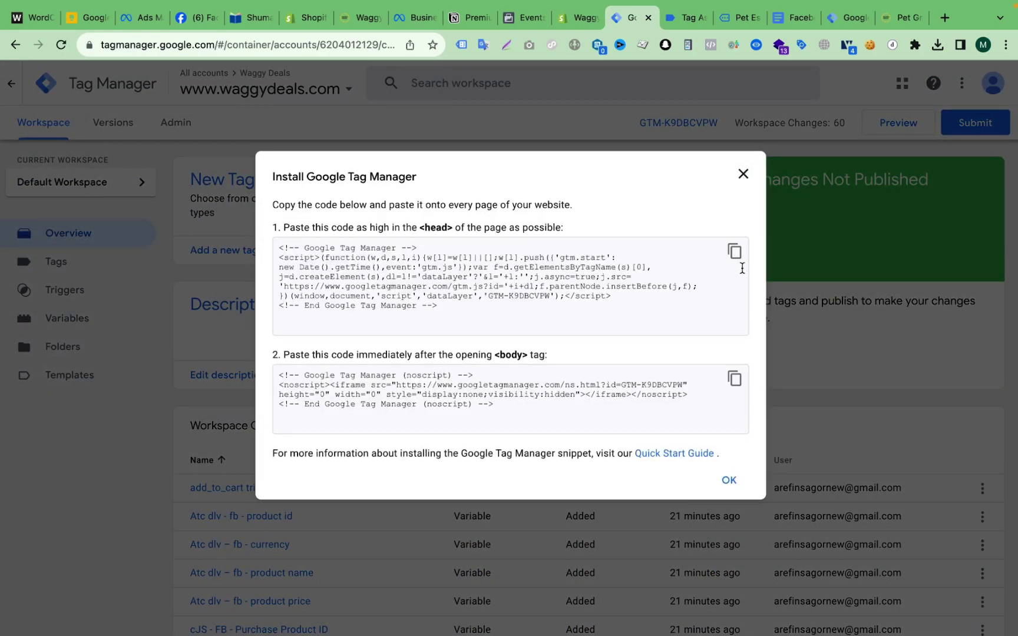
click(734, 253)
click(744, 174)
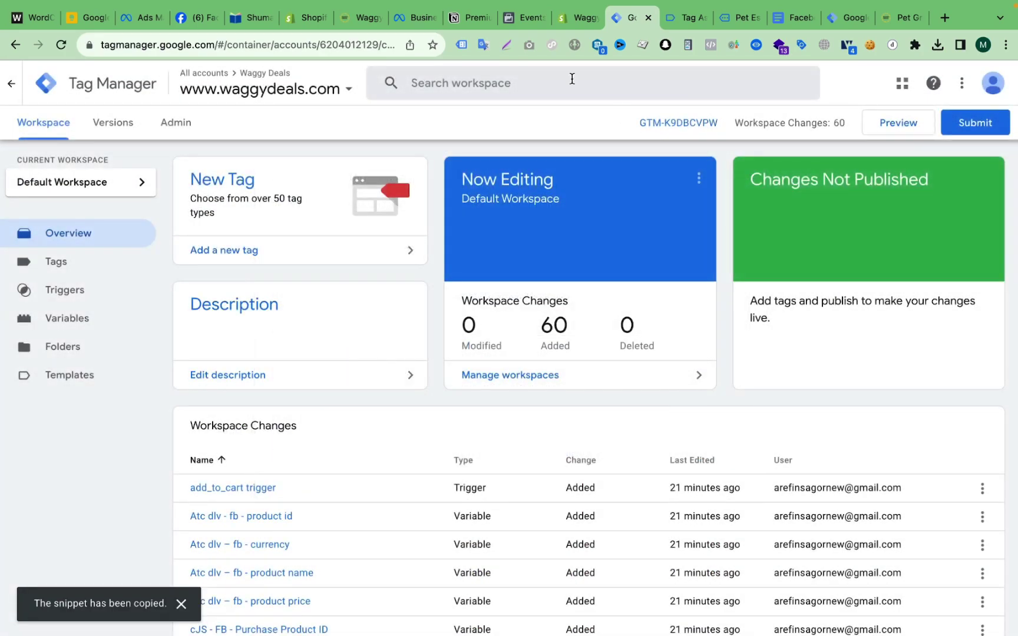
click(563, 19)
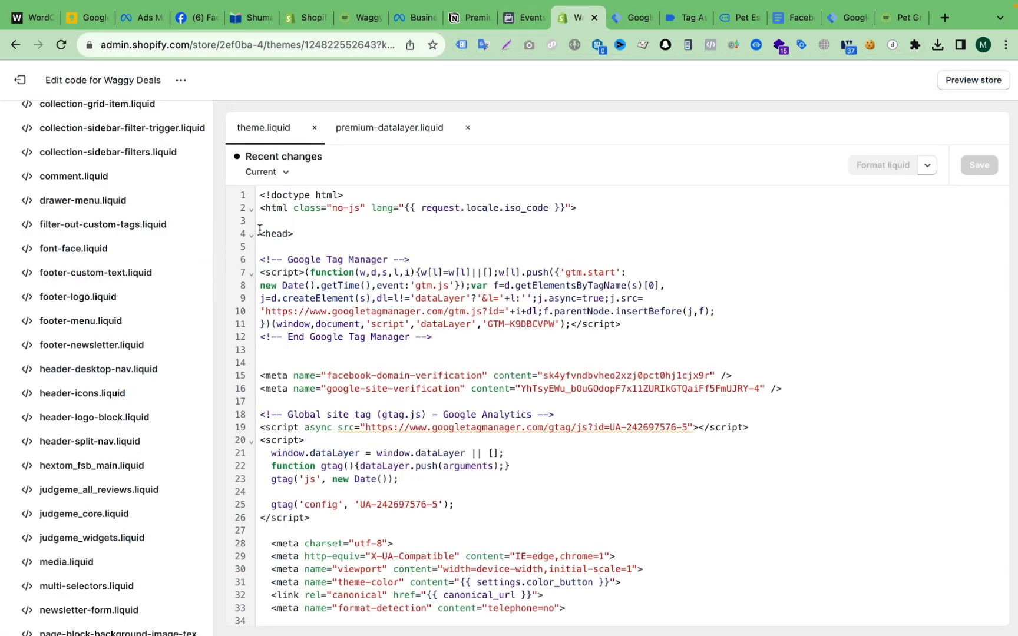
Confirm the GTM block sits in lines 6–12 of the head, then leave Edit code for Tag Manager
drag(261, 228, 312, 232)
click(282, 273)
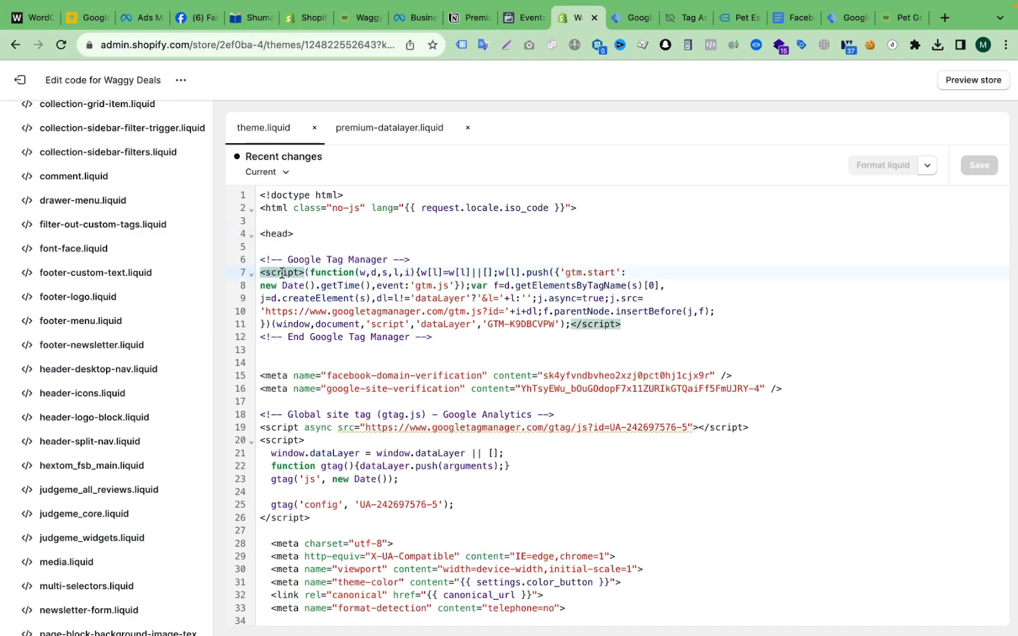
drag(260, 259, 476, 345)
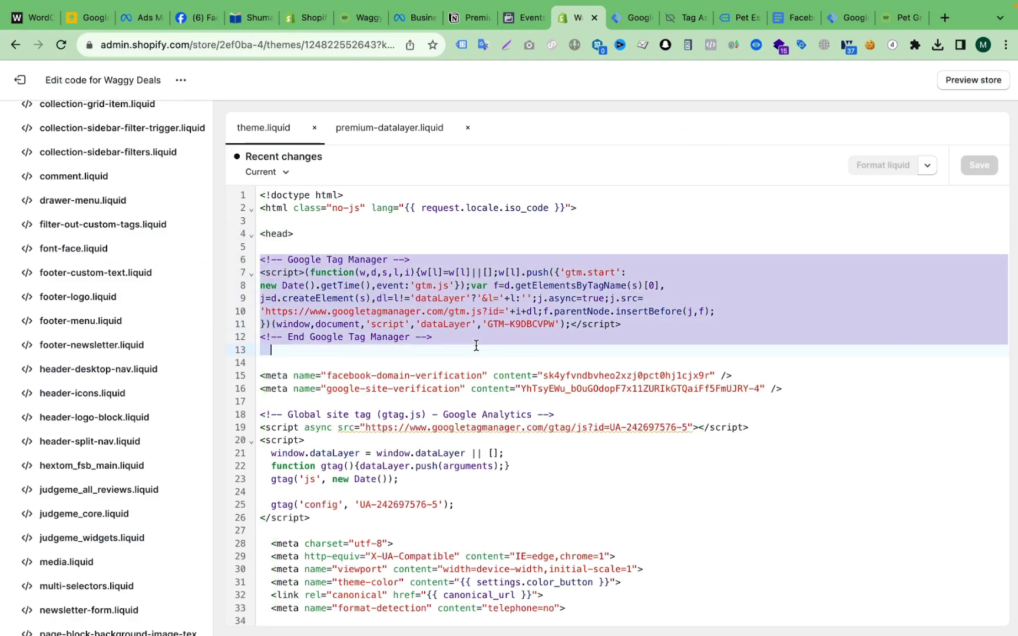
click(855, 315)
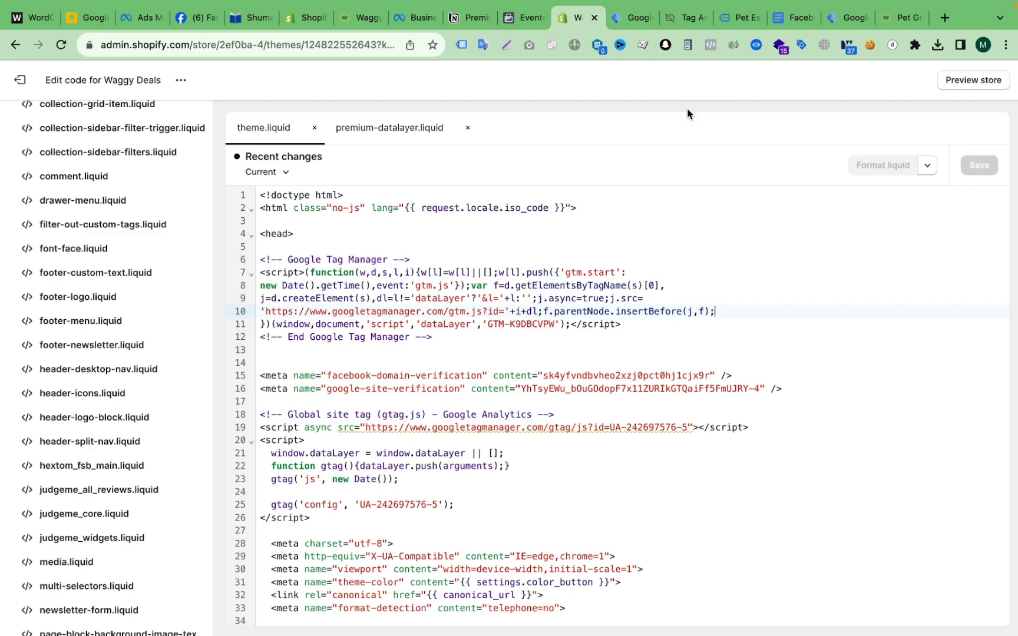
scroll(96, 288, up, 15)
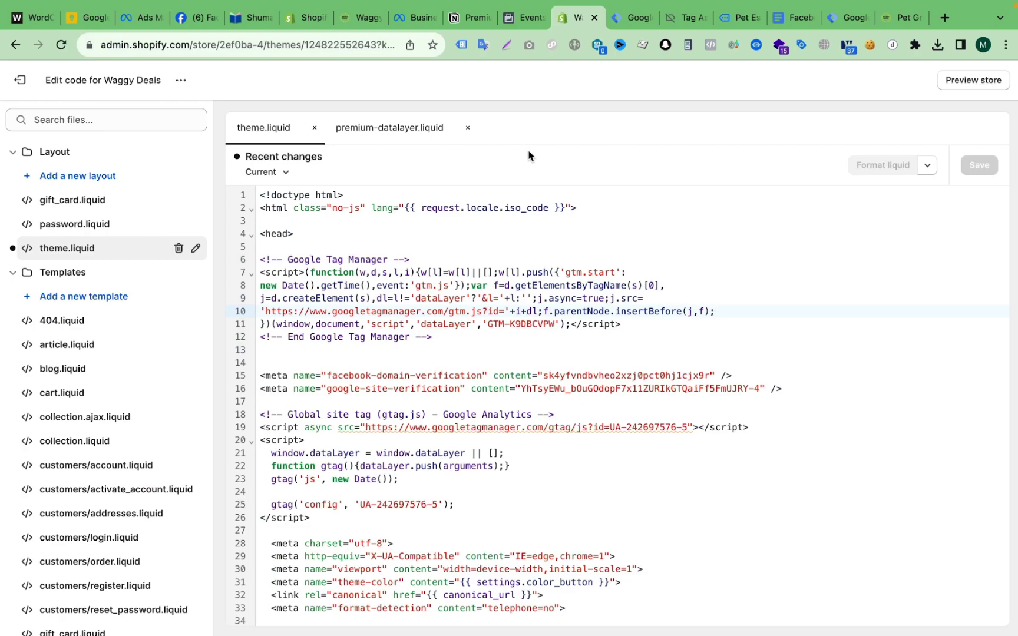
click(20, 80)
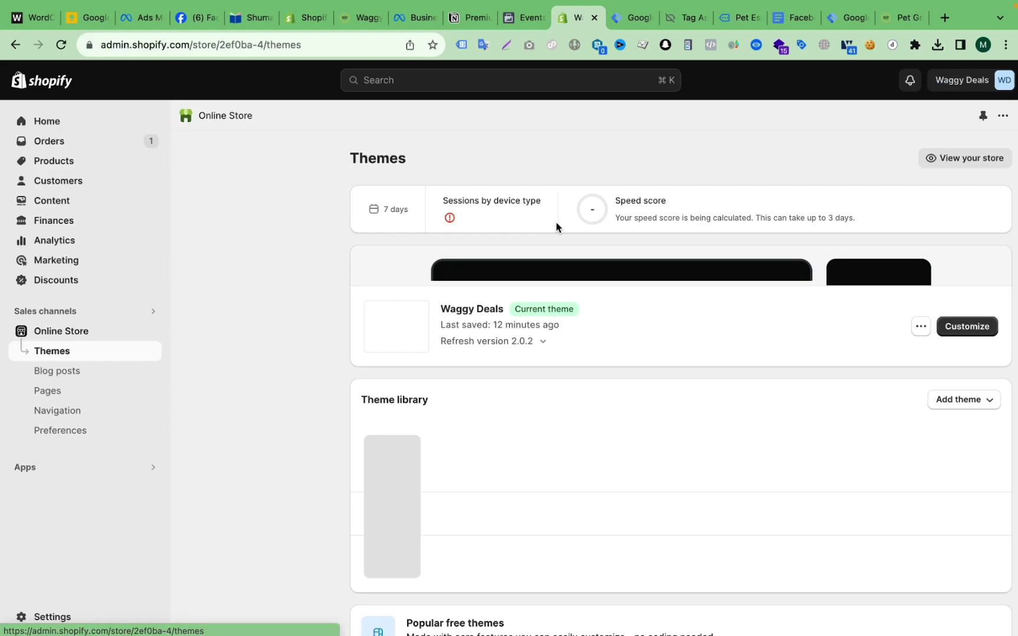
click(630, 18)
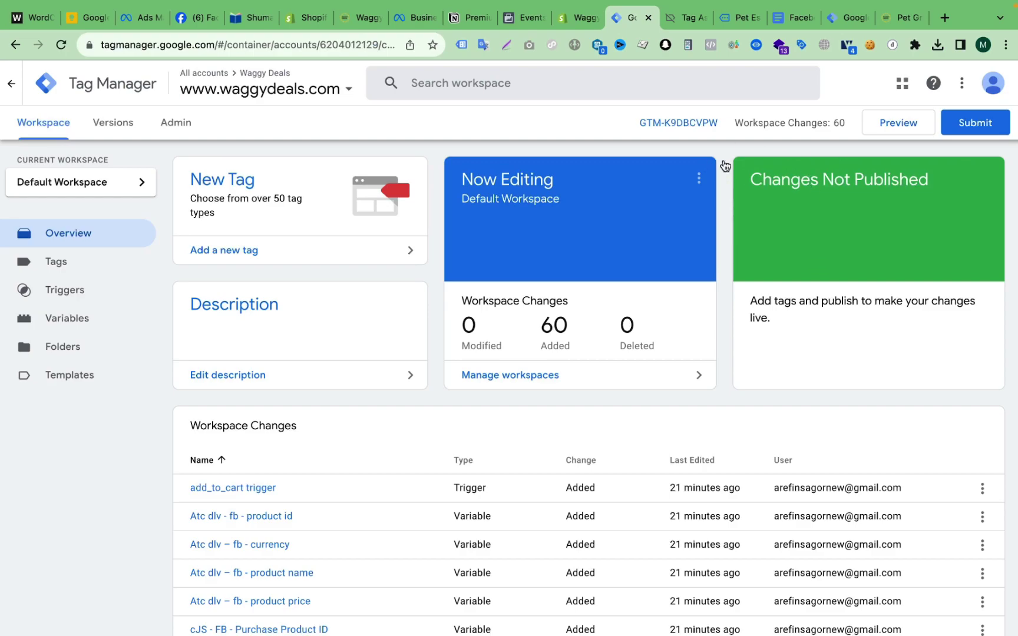
Start a Tag Manager preview session connected to waggydeals.com
click(900, 127)
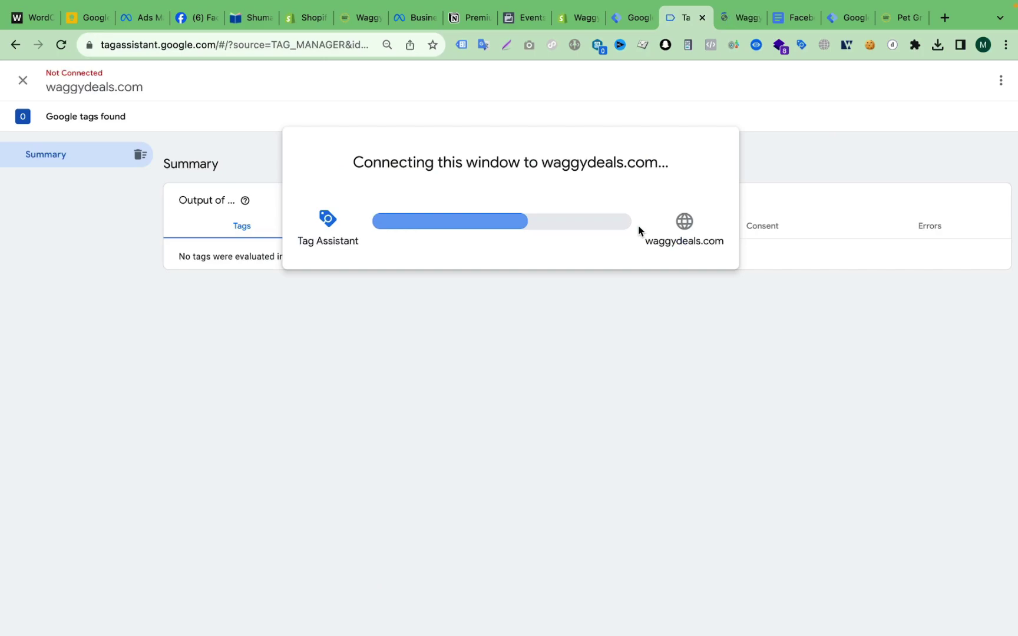
click(510, 304)
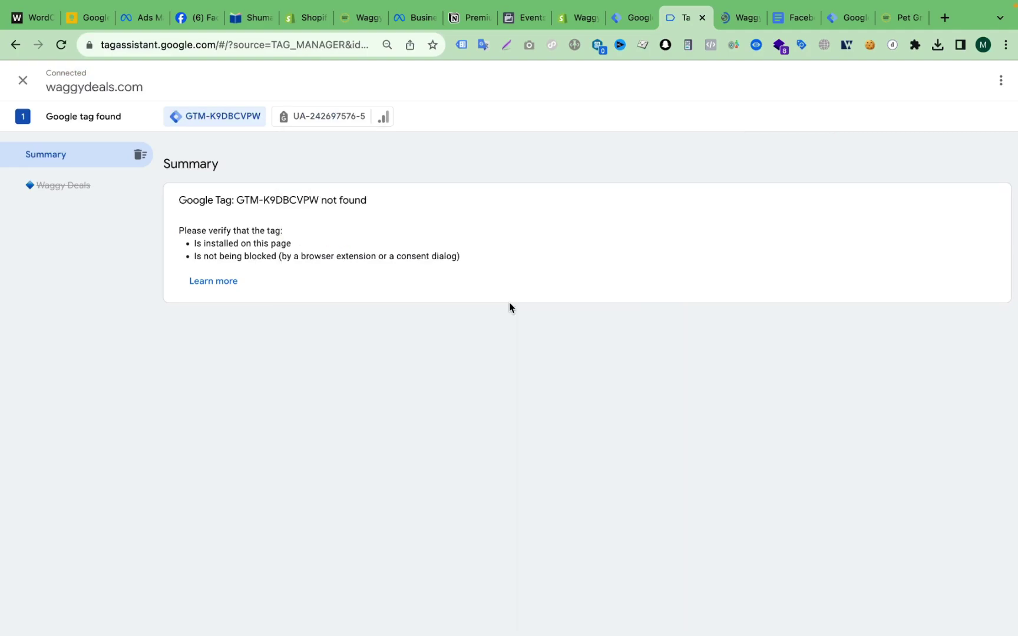
click(742, 18)
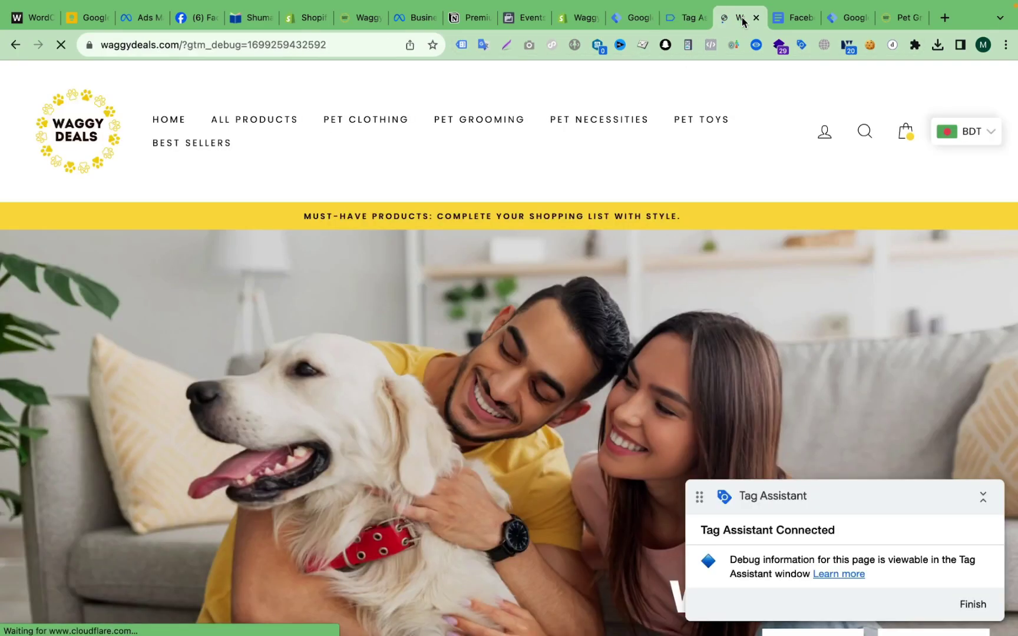
scroll(655, 332, down, 15)
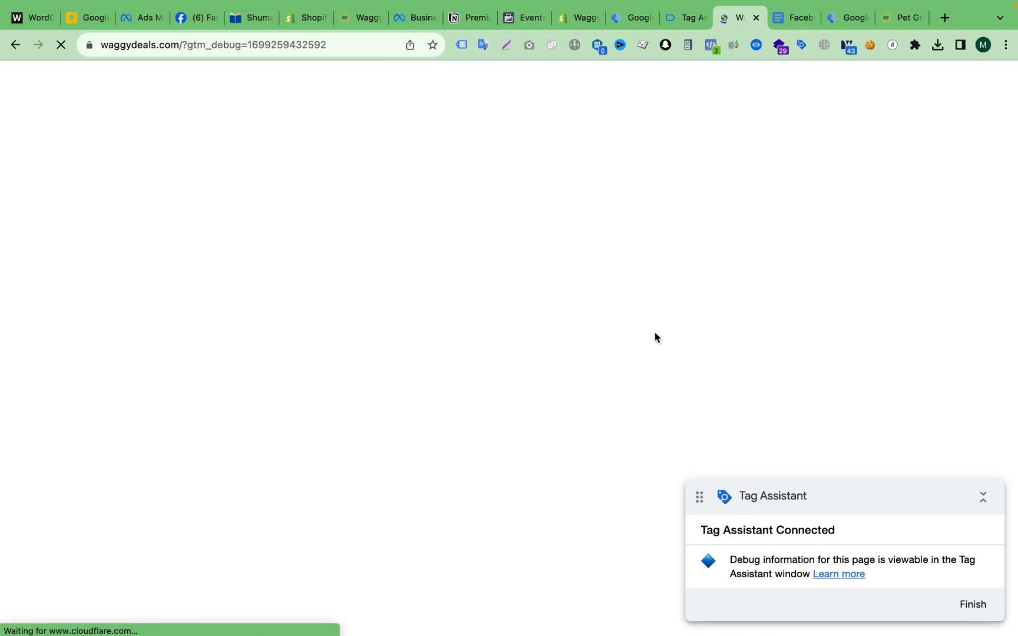
scroll(655, 338, up, 15)
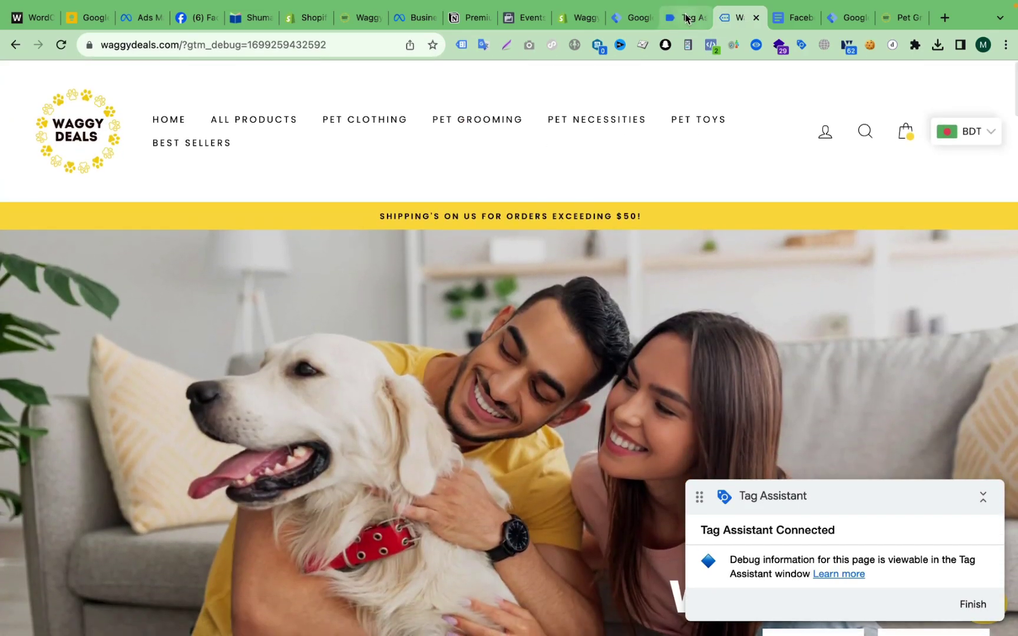
click(686, 18)
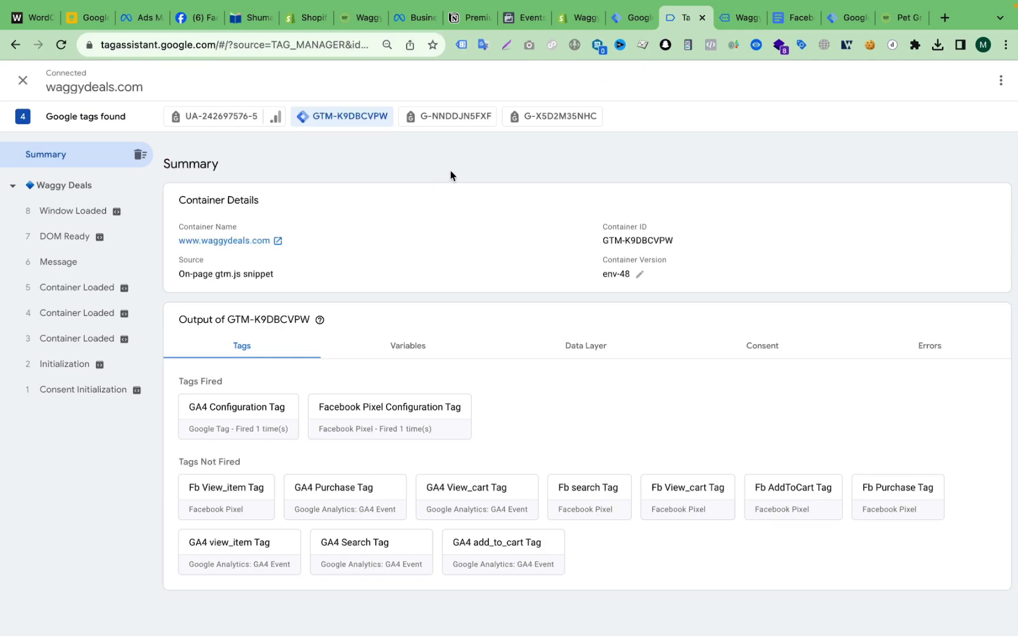
Open the Warm Modern Dog Jackets product page from Best Sellers and check Tag Assistant
click(727, 23)
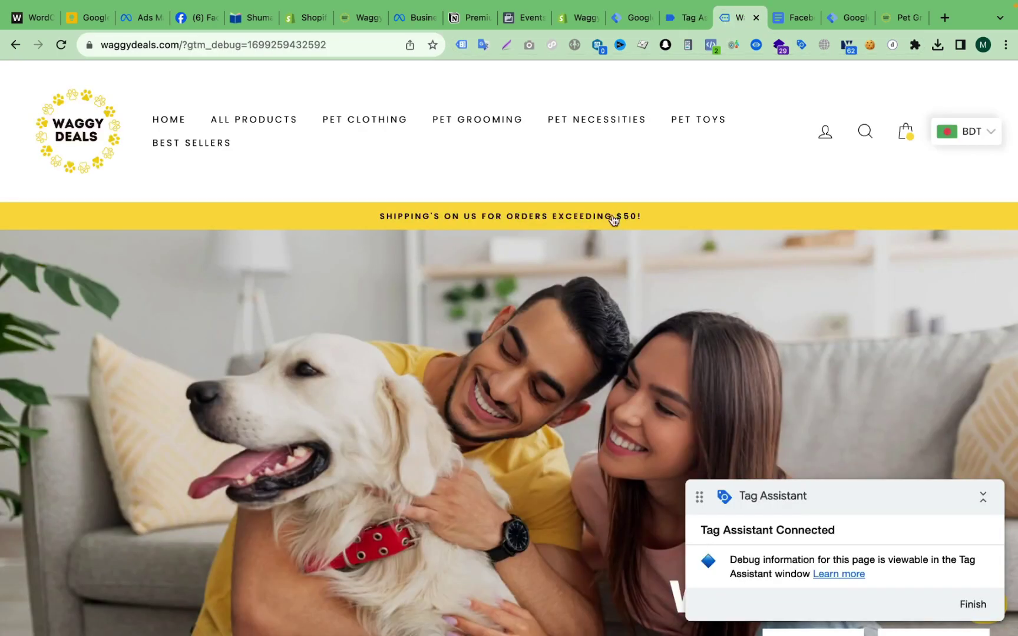
scroll(613, 218, down, 10)
scroll(613, 220, up, 2)
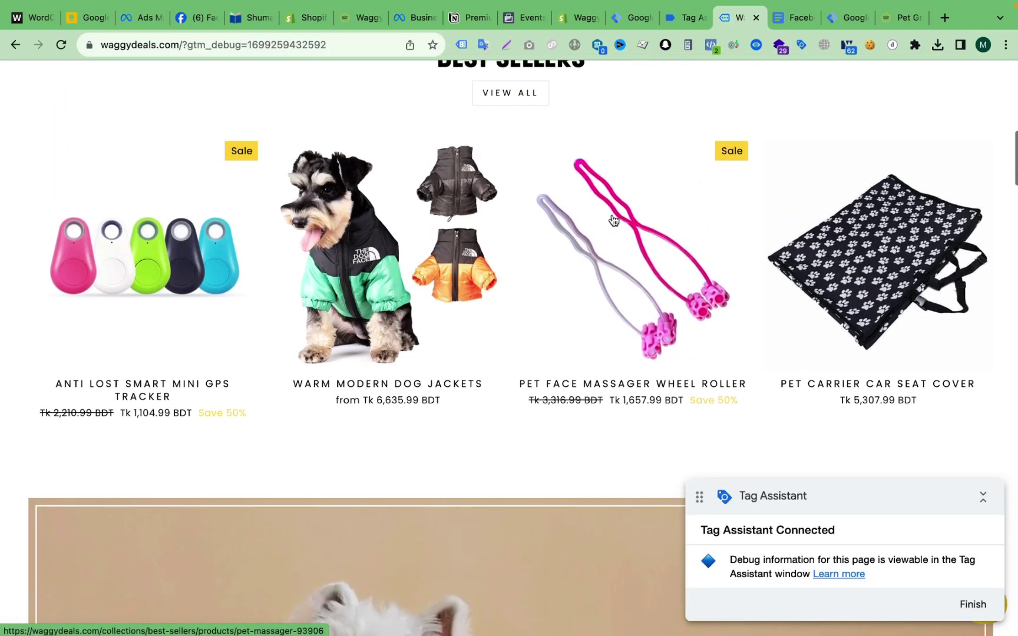
scroll(613, 220, down, 1)
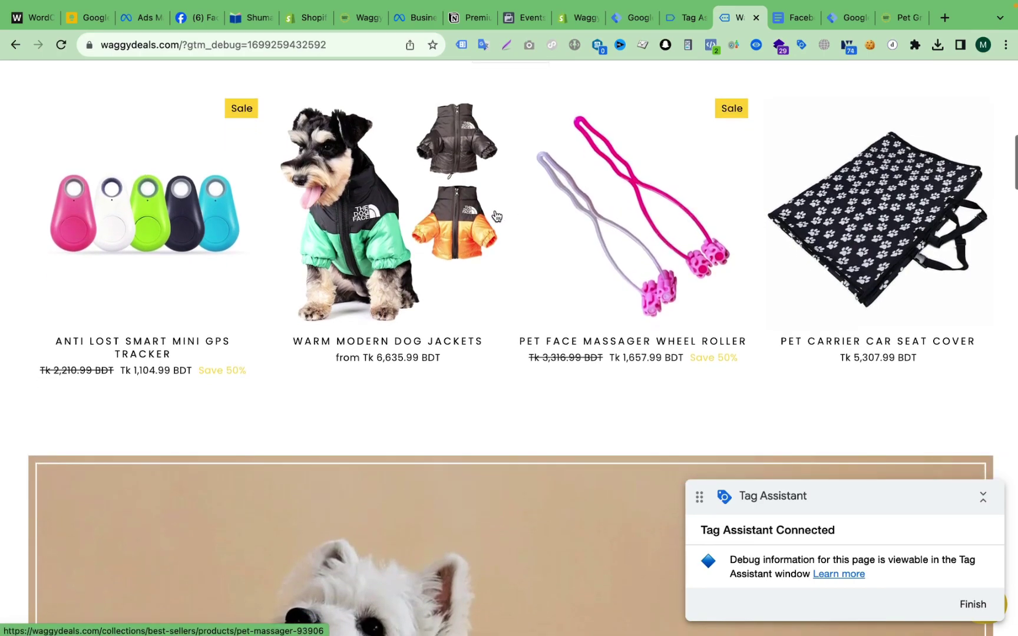
click(415, 188)
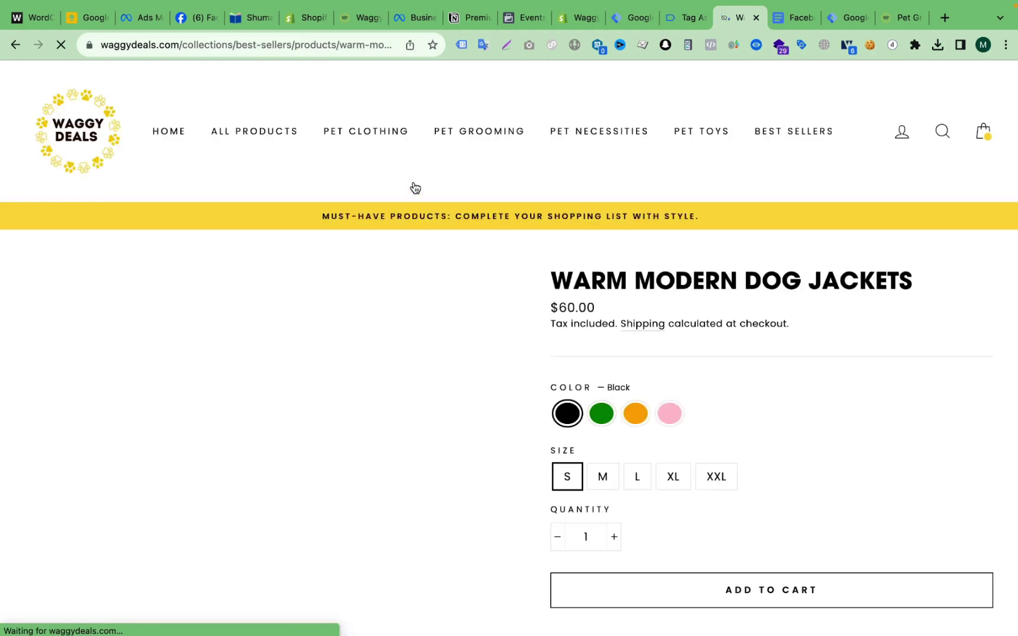
click(685, 20)
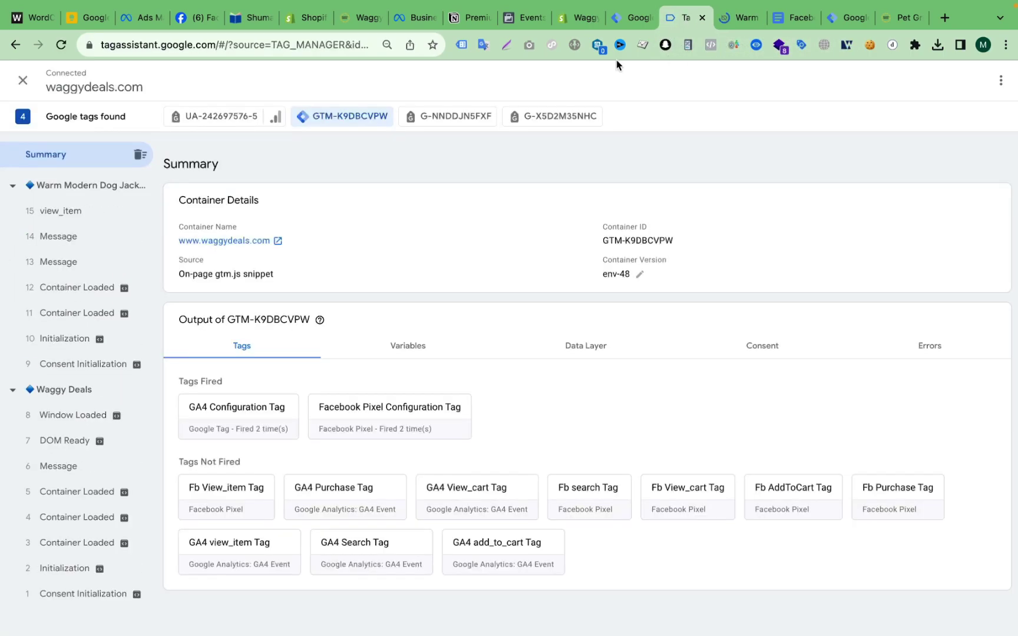
Review the view_item event's Data Layer values (USD 60), then return to the store tab
click(69, 263)
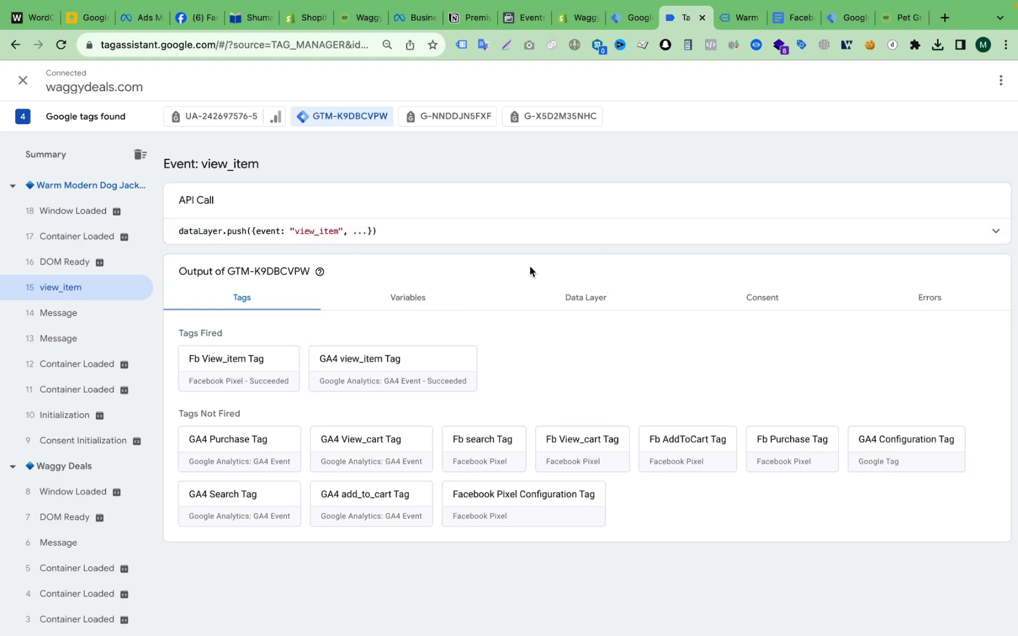
click(595, 299)
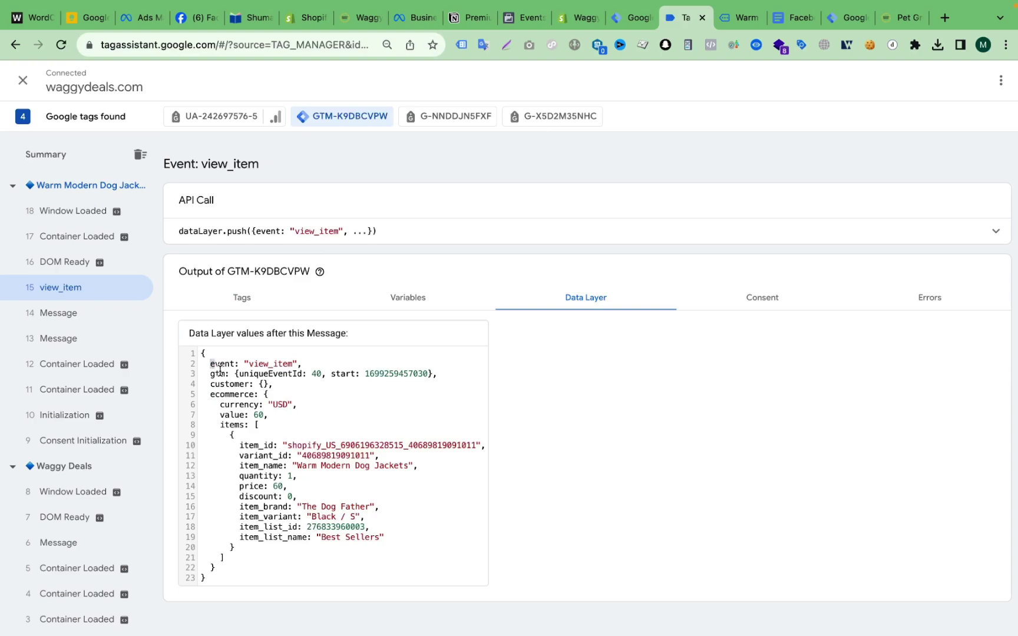
drag(210, 362, 351, 567)
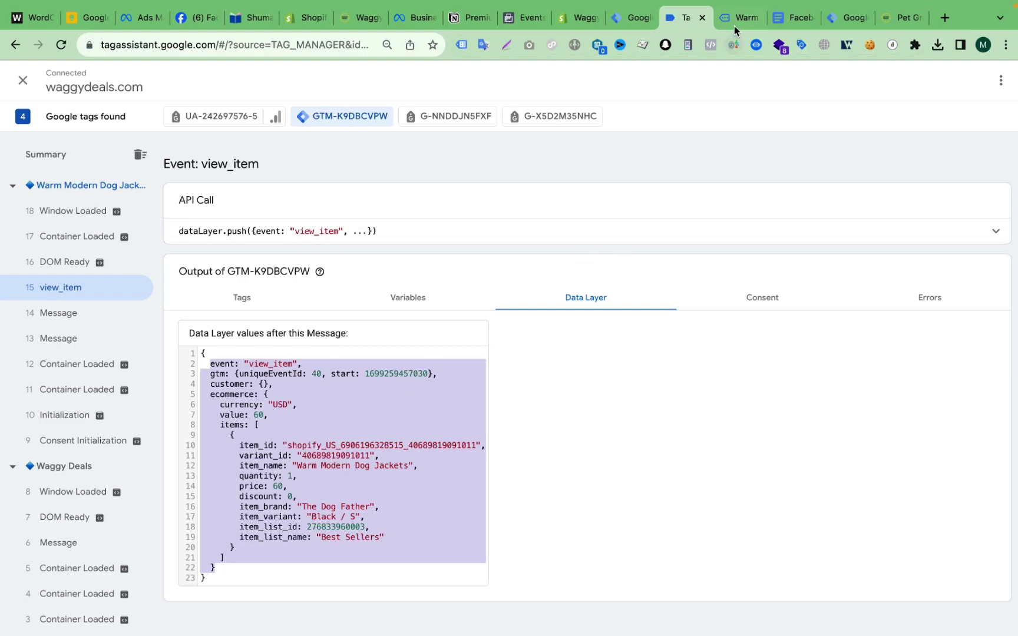
key(ctrl+Tab)
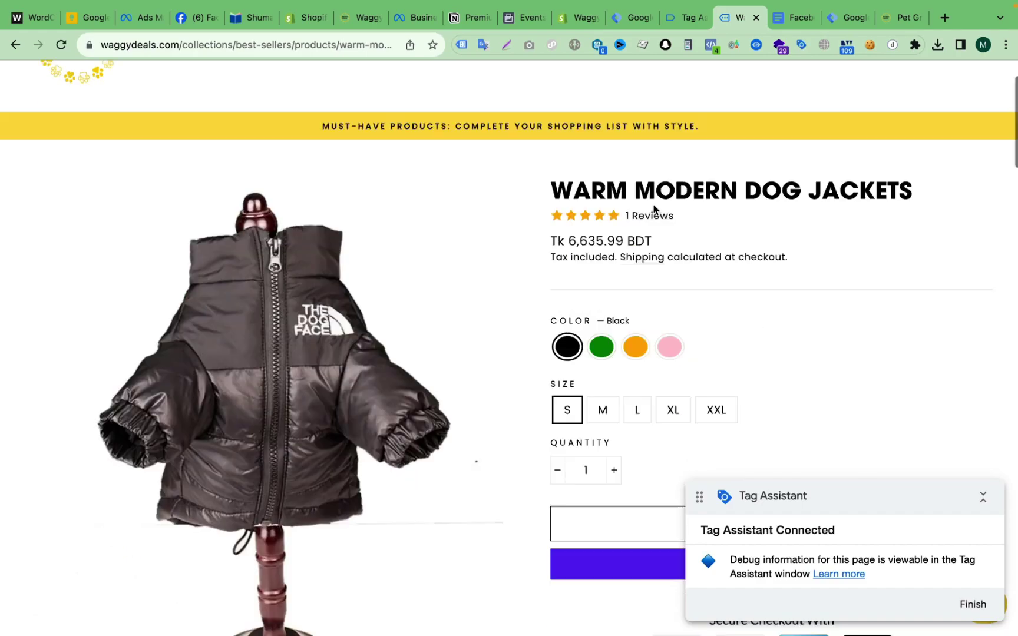
Add the dog jacket to the cart and inspect the add_to_cart API call (USD 120, quantity 2)
scroll(655, 211, down, 5)
click(770, 271)
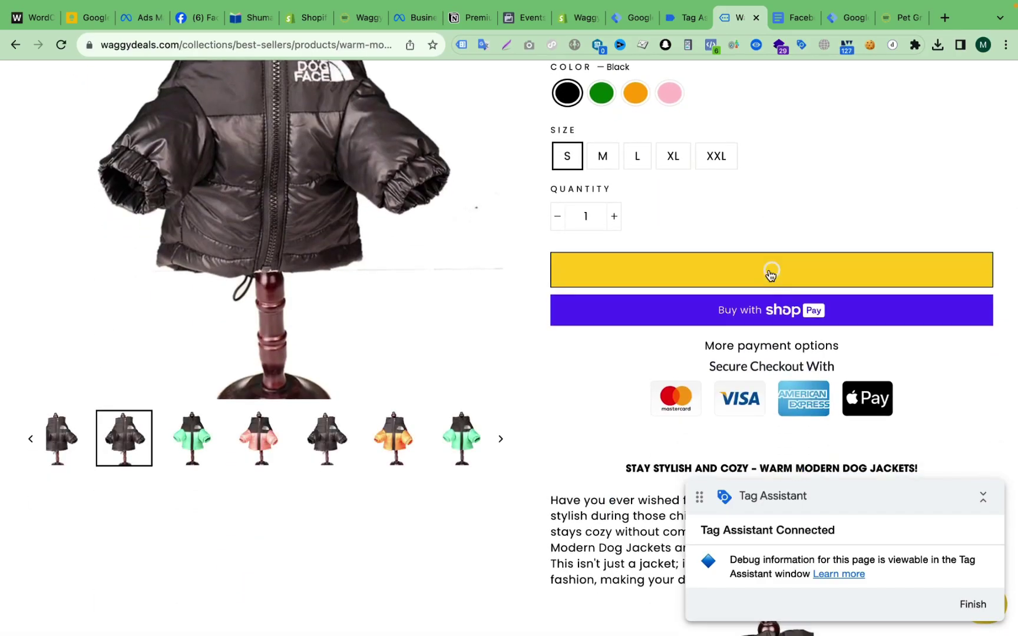
click(684, 19)
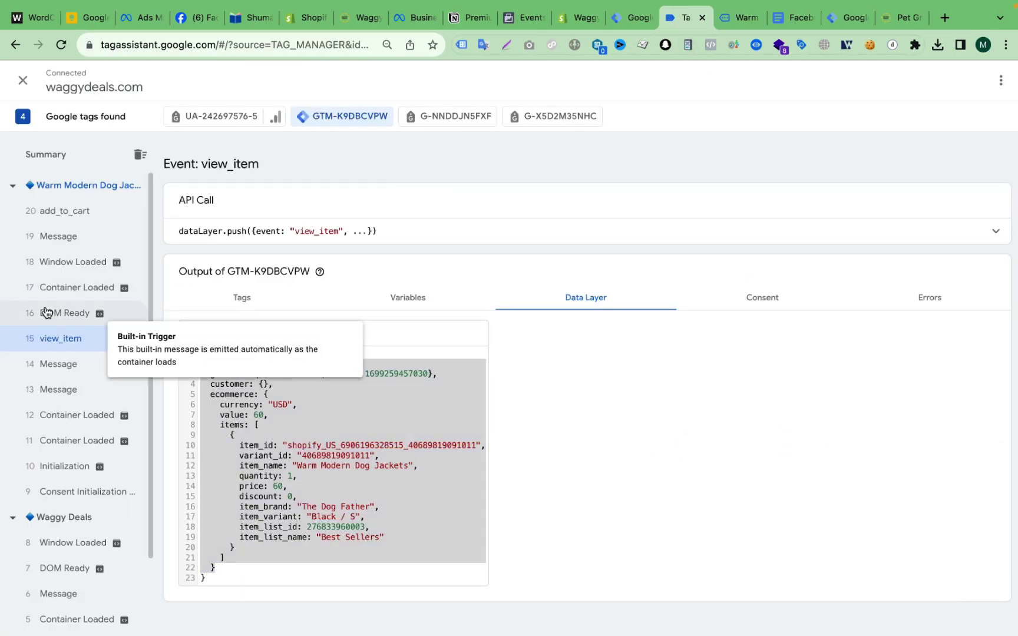
click(66, 217)
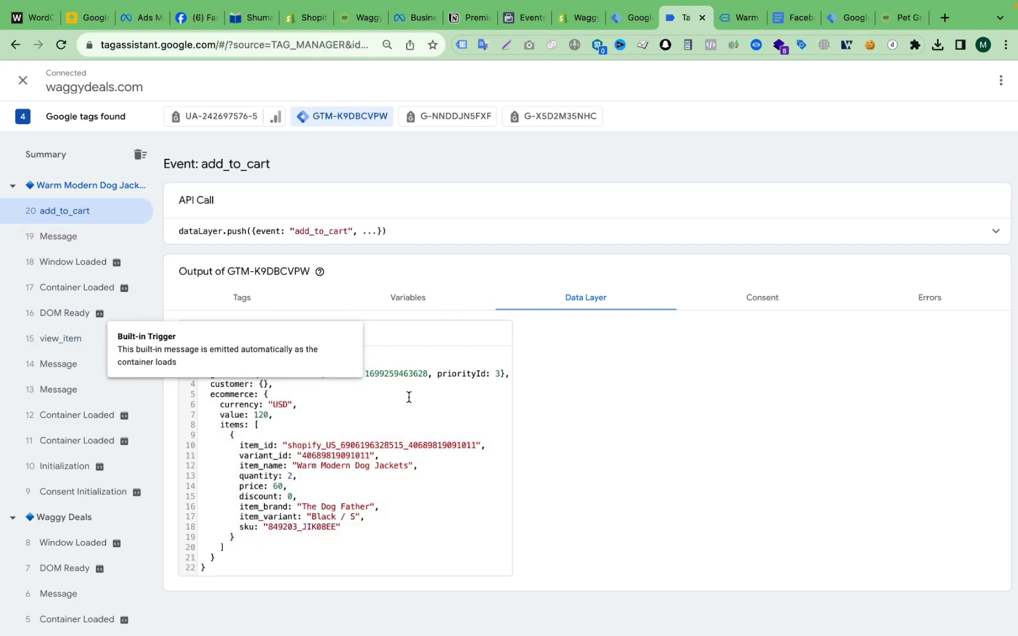
click(648, 230)
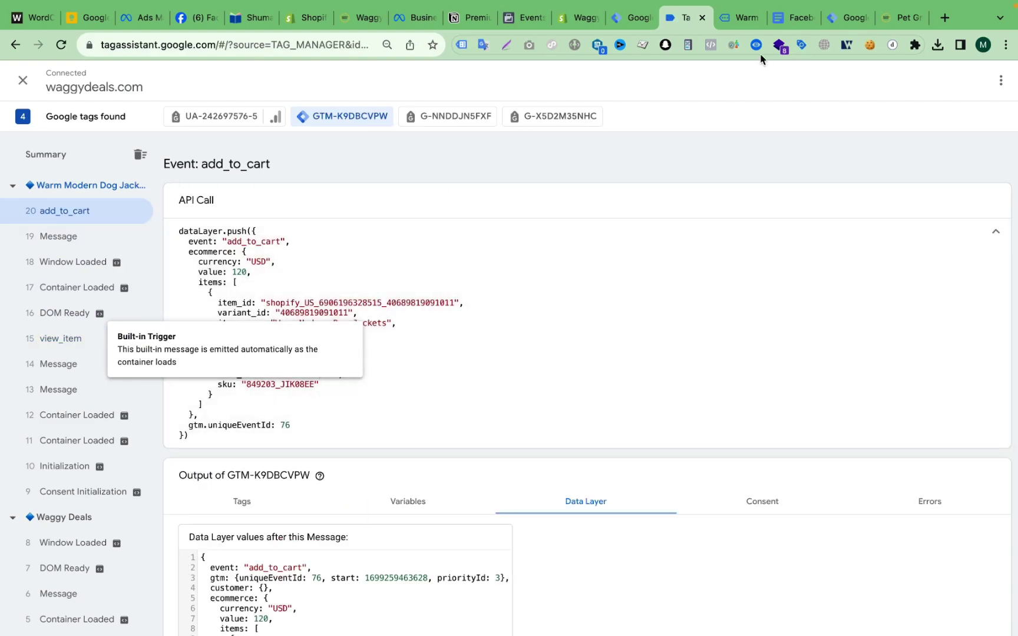
Check out from the cart drawer and return to Tag Assistant
click(732, 18)
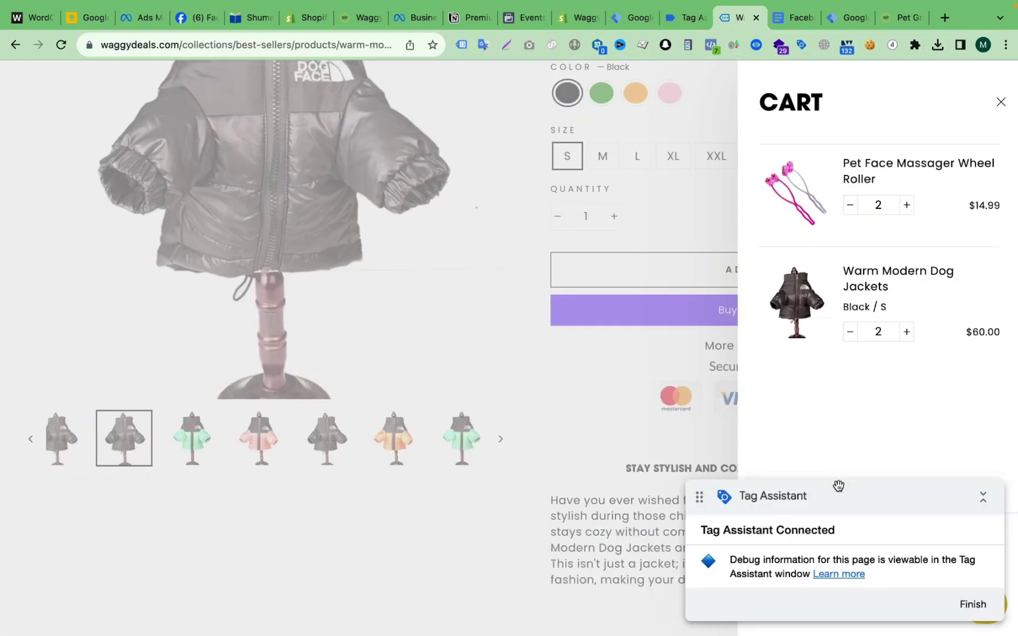
drag(839, 487, 190, 504)
click(880, 601)
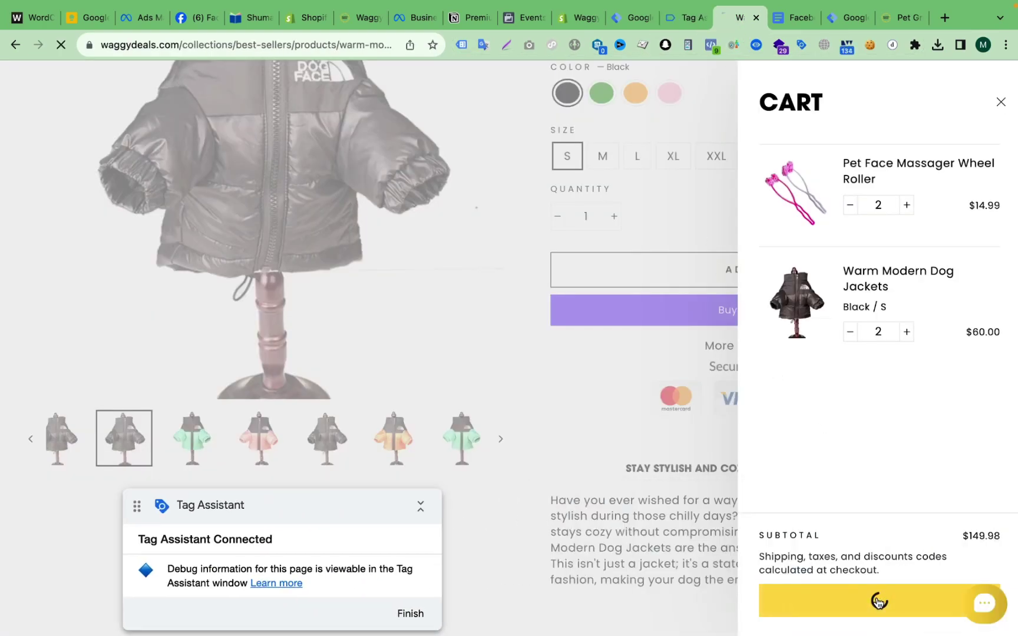
click(685, 17)
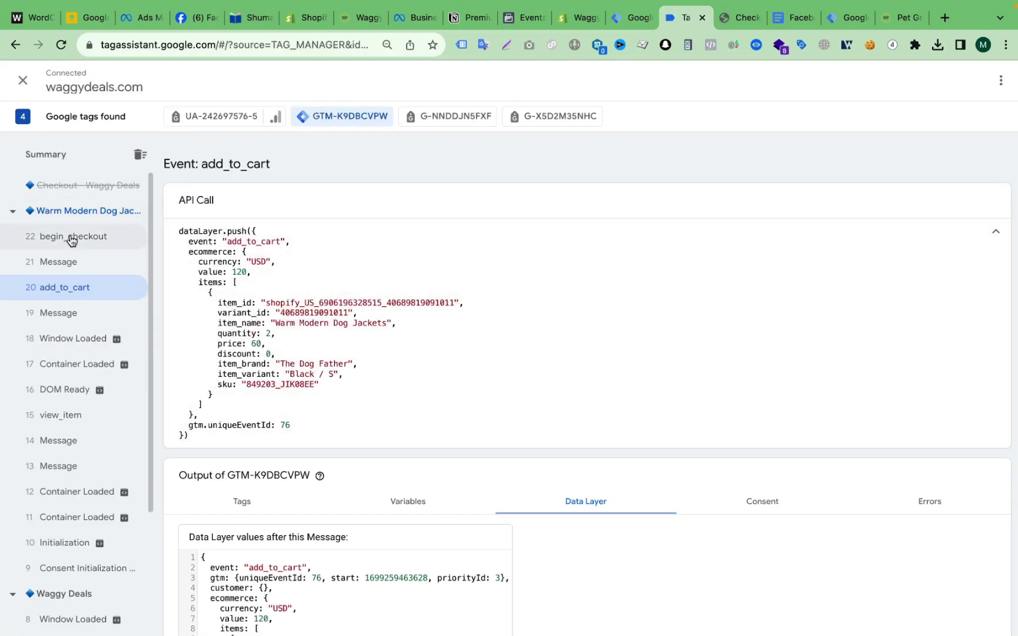
Review the begin_checkout Data Layer values showing two items worth USD 149.98, then open the checkout page
click(71, 238)
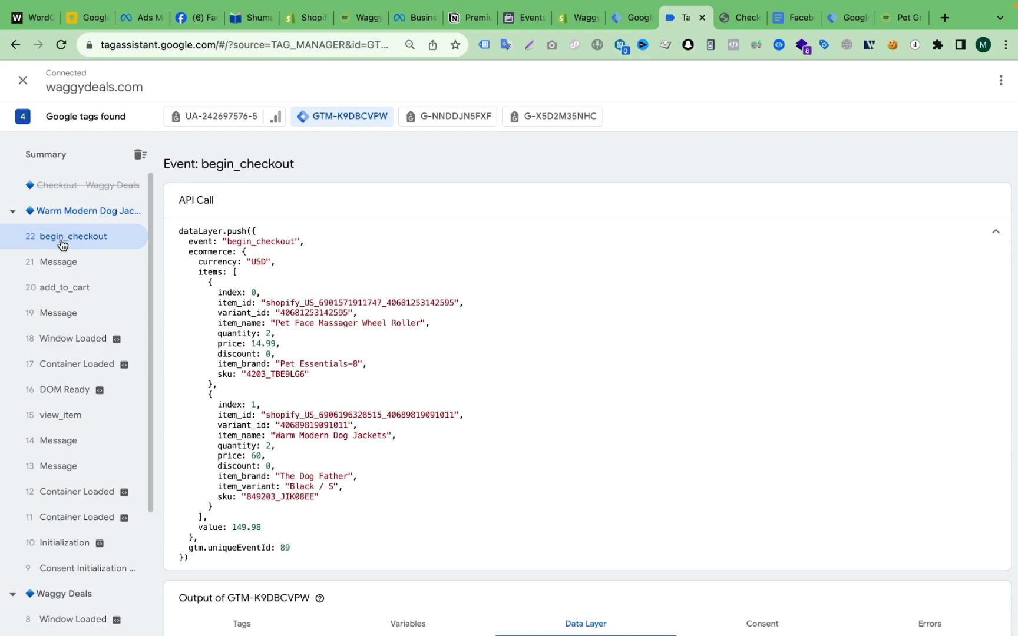
scroll(373, 300, down, 2)
scroll(373, 301, down, 6)
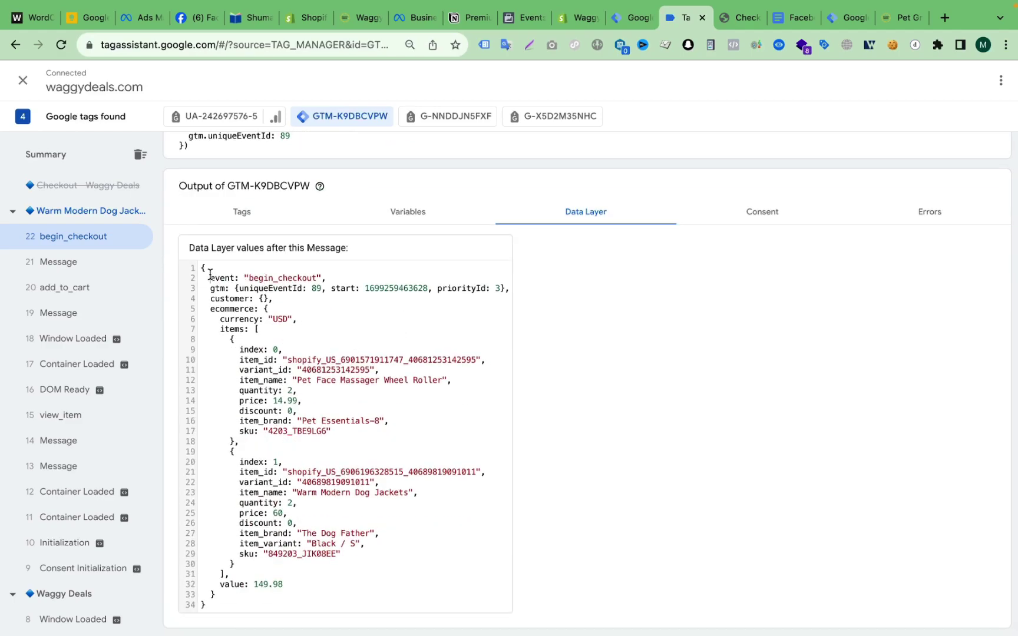
drag(210, 277, 392, 592)
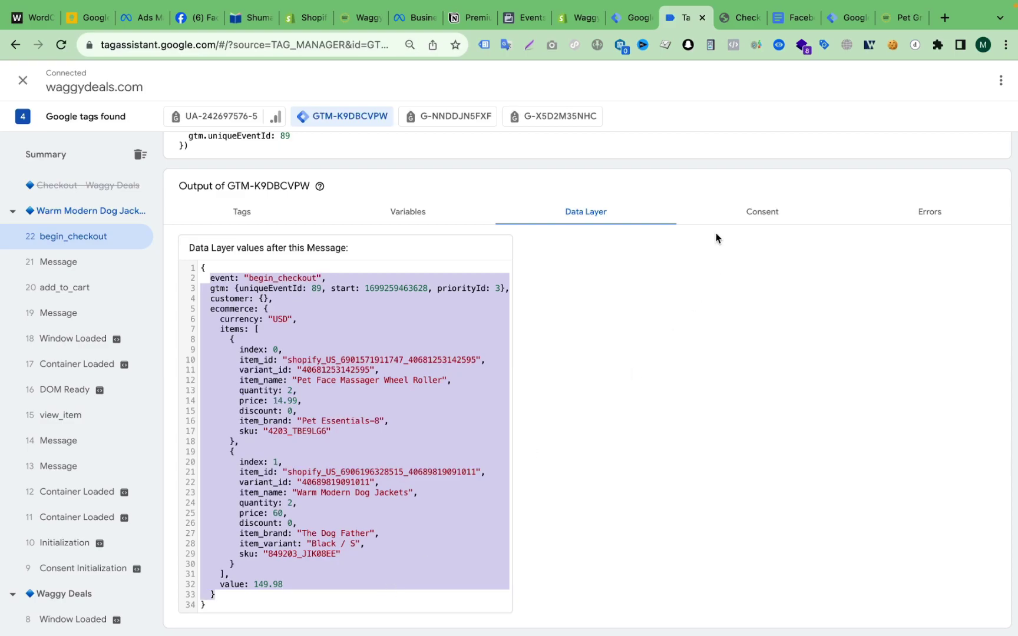
click(735, 22)
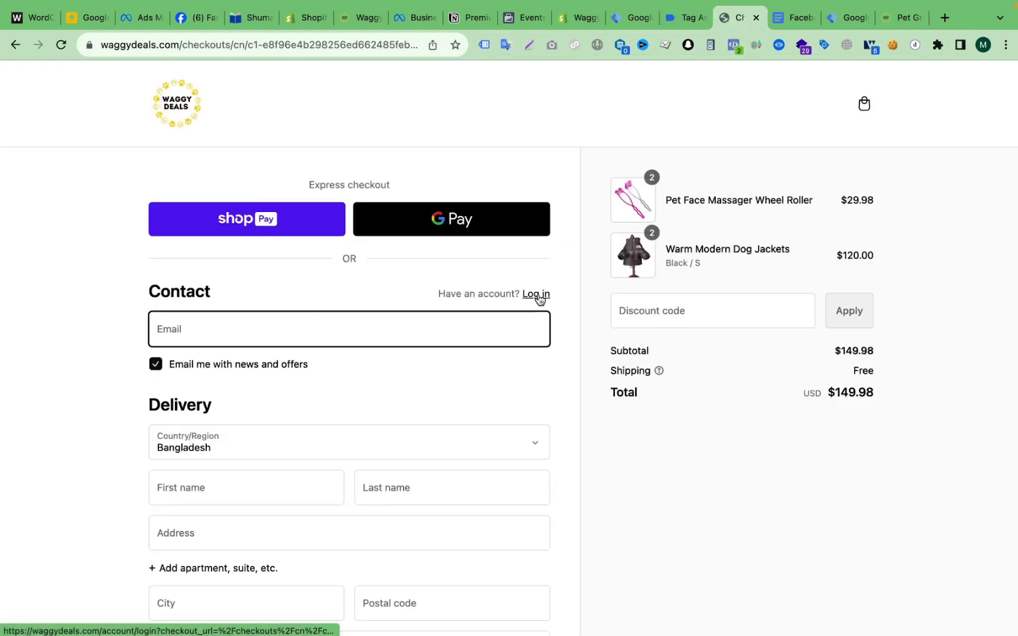
Scroll the checkout down to the payment section (USD 149.98 total), then return to Tag Assistant
scroll(538, 293, down, 3)
scroll(394, 369, down, 8)
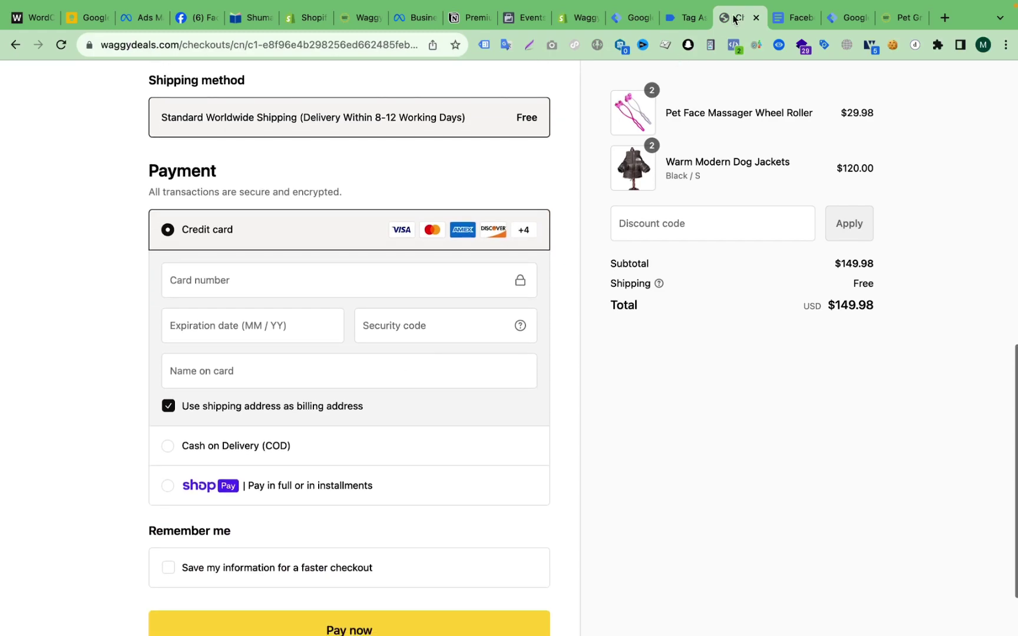
click(689, 17)
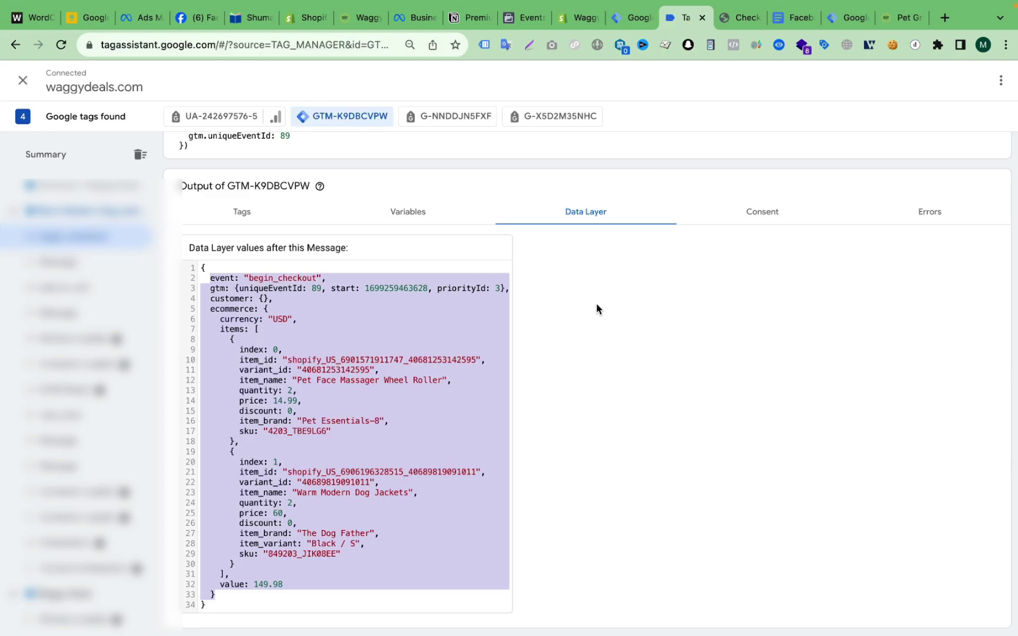
Scroll the Notion data-layer guide back to its top checkout Additional scripts heading
click(466, 18)
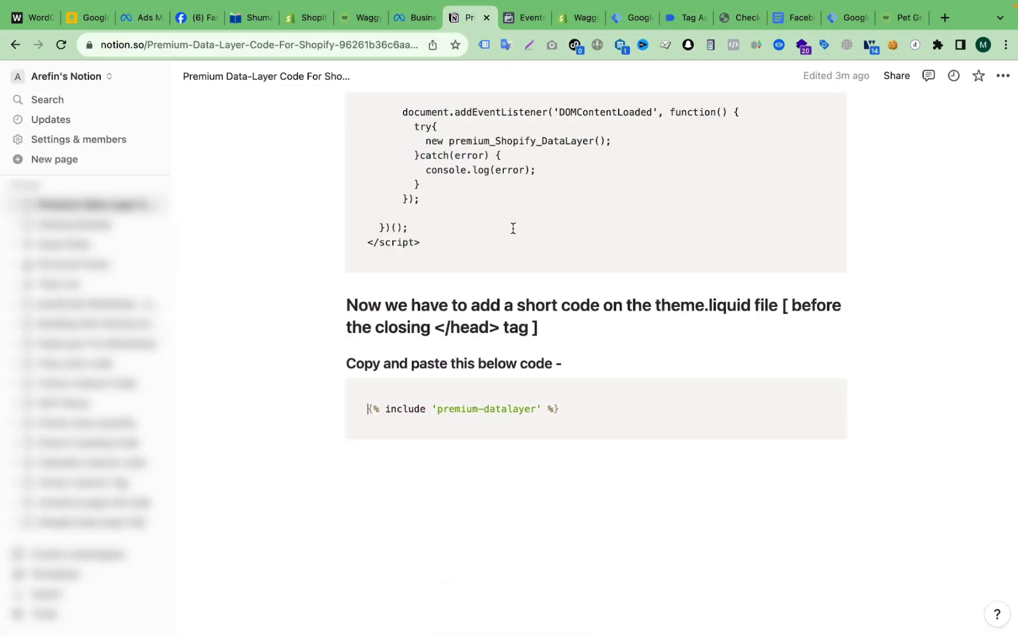
scroll(511, 237, up, 4)
scroll(511, 236, up, 20)
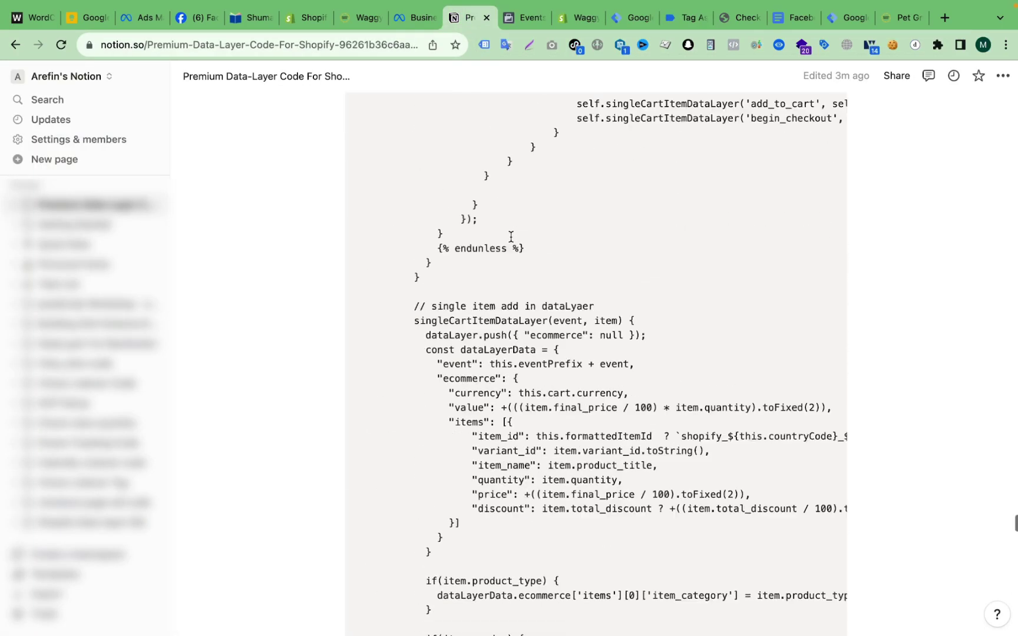
scroll(511, 237, up, 20)
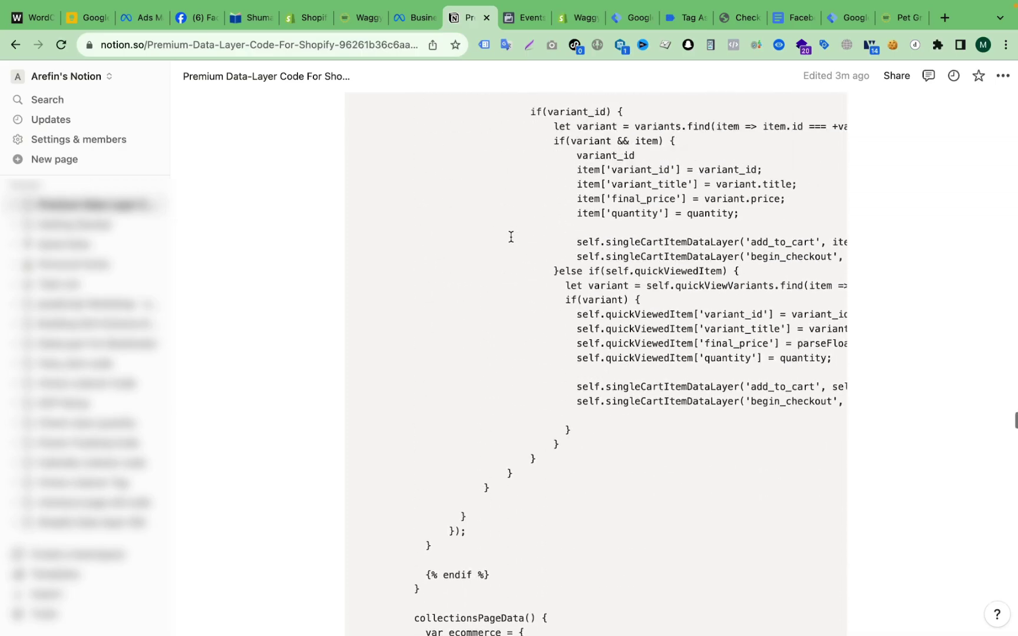
scroll(511, 236, up, 12)
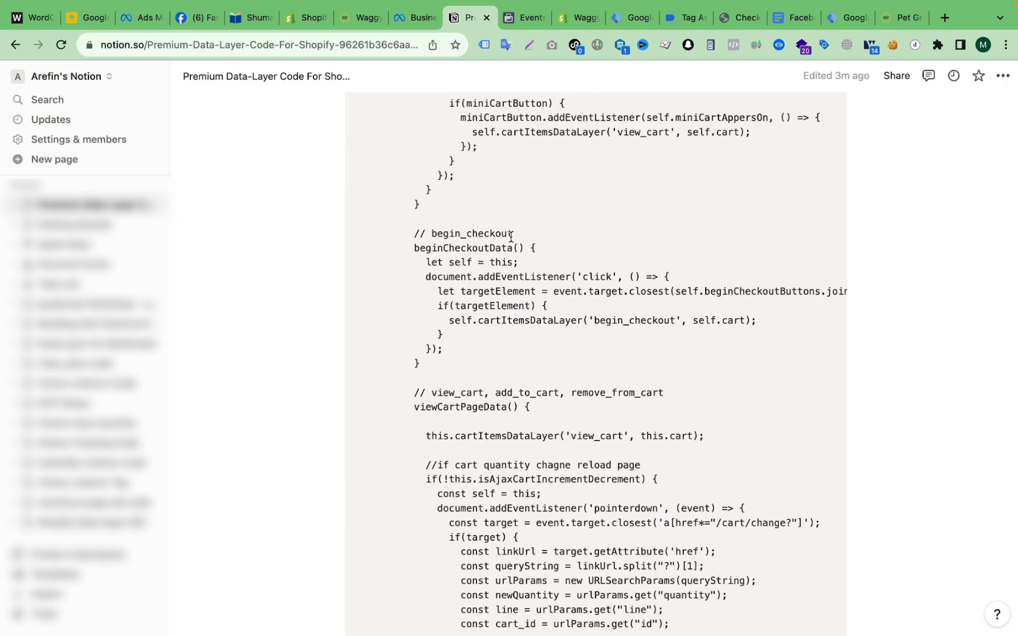
scroll(511, 236, up, 20)
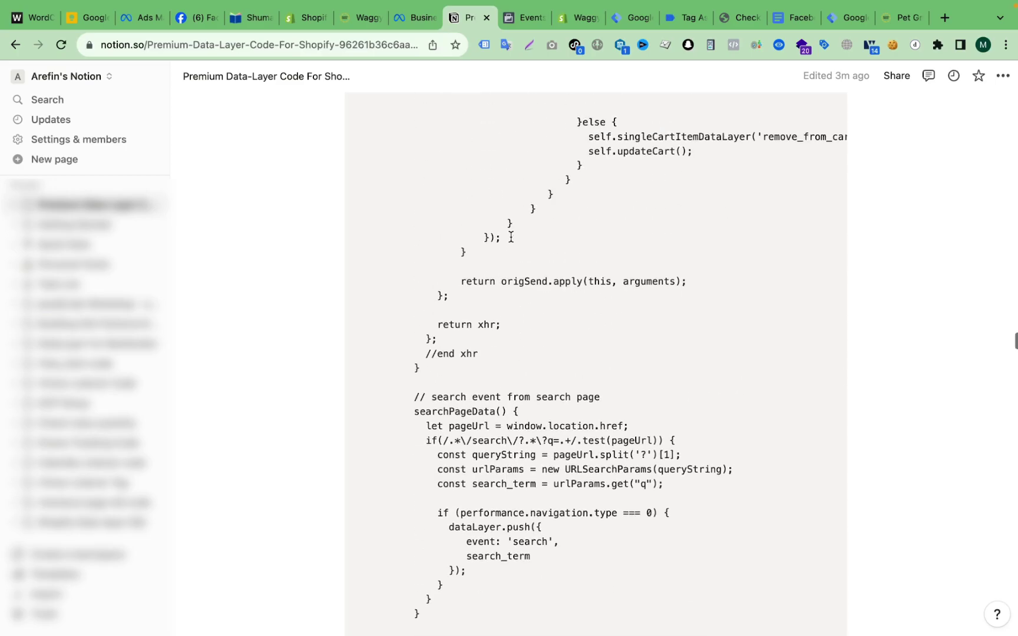
scroll(511, 237, up, 20)
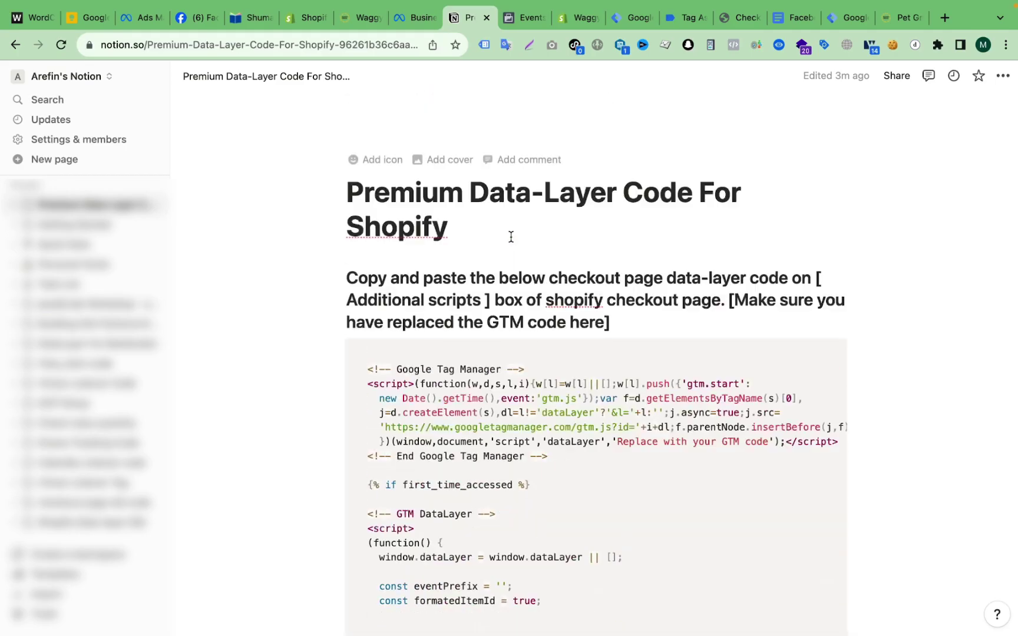
triple_click(514, 276)
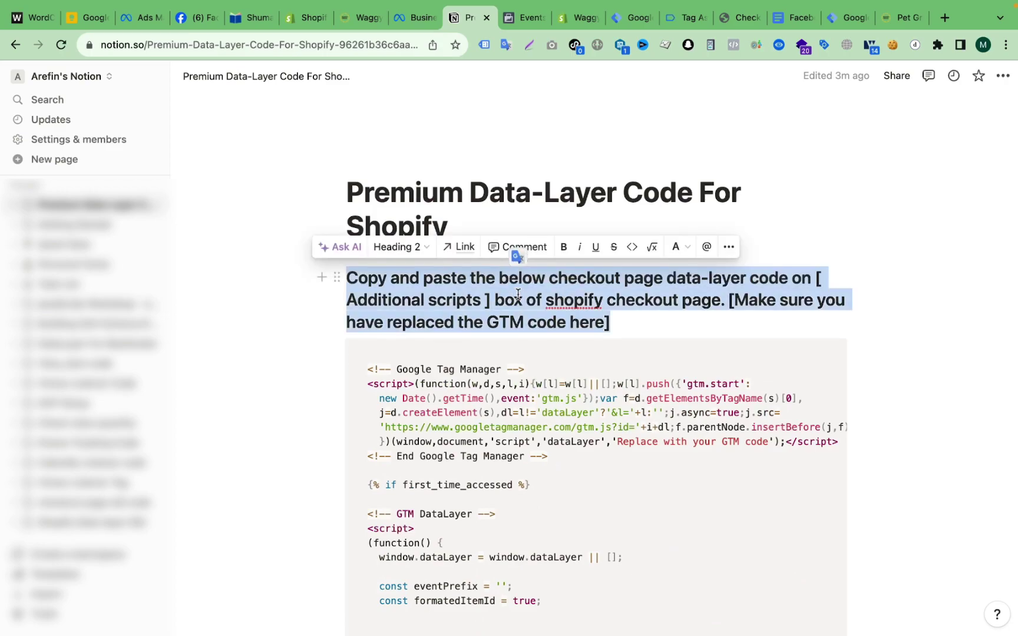